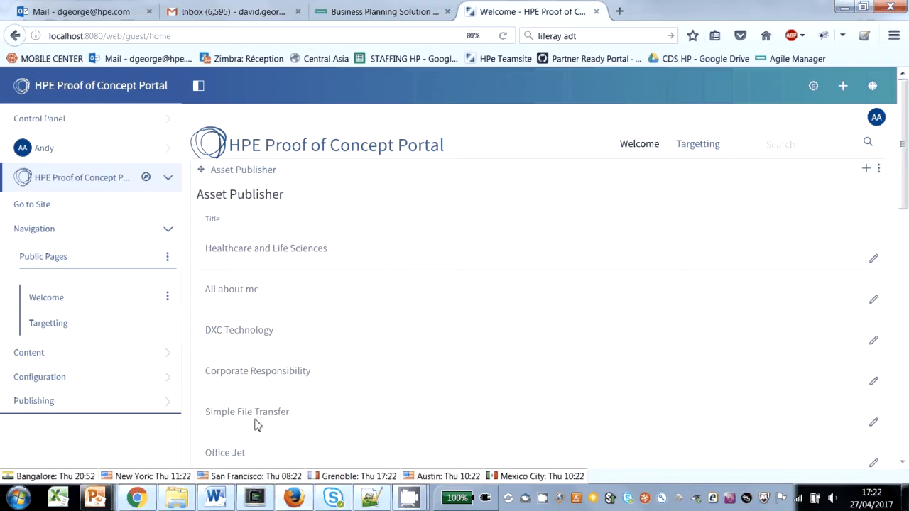
Step: View the full content of the Healthcare and Life Sciences asset and return to the asset list
left_click(286, 252)
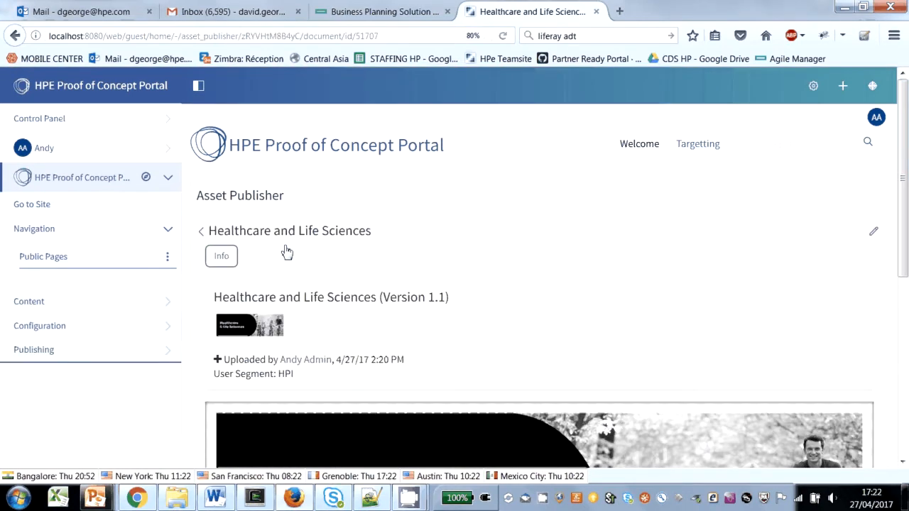
scroll(521, 284, "down", 4)
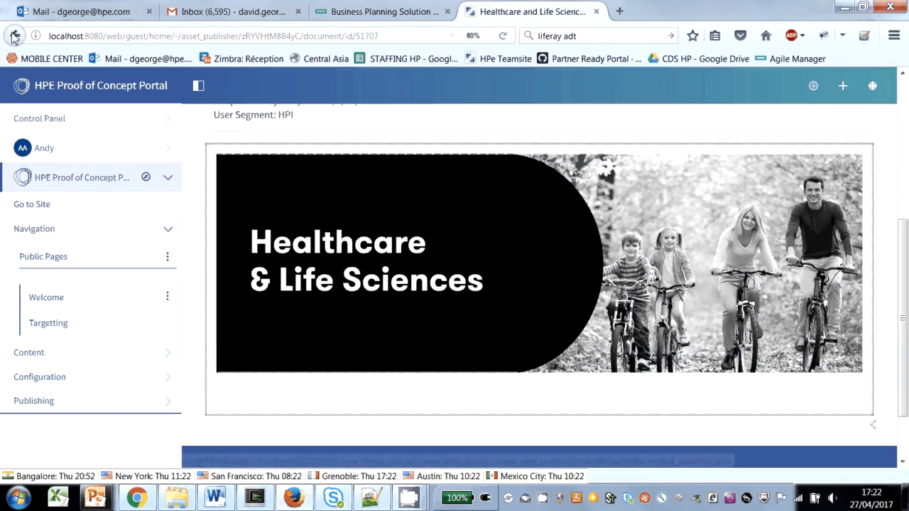
left_click(12, 36)
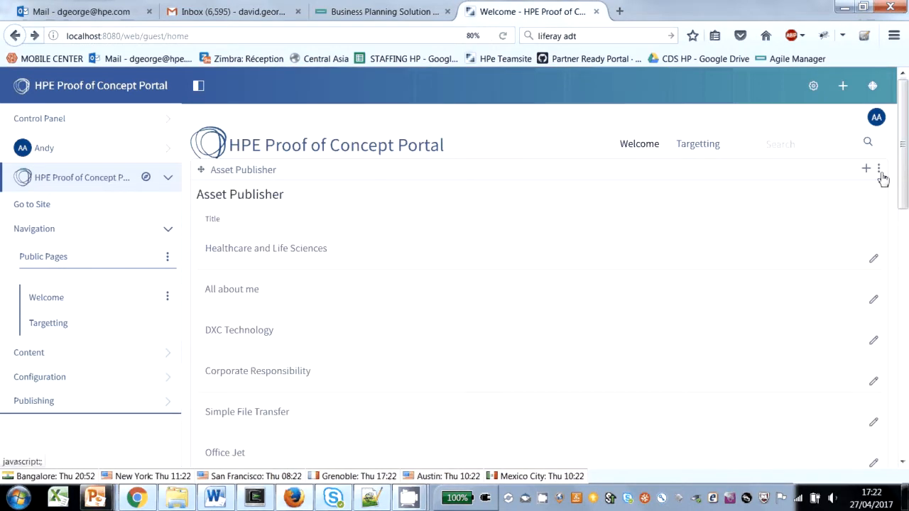
Step: Set the Asset Publisher's display template to Abstracts, save the configuration and close it
left_click(880, 174)
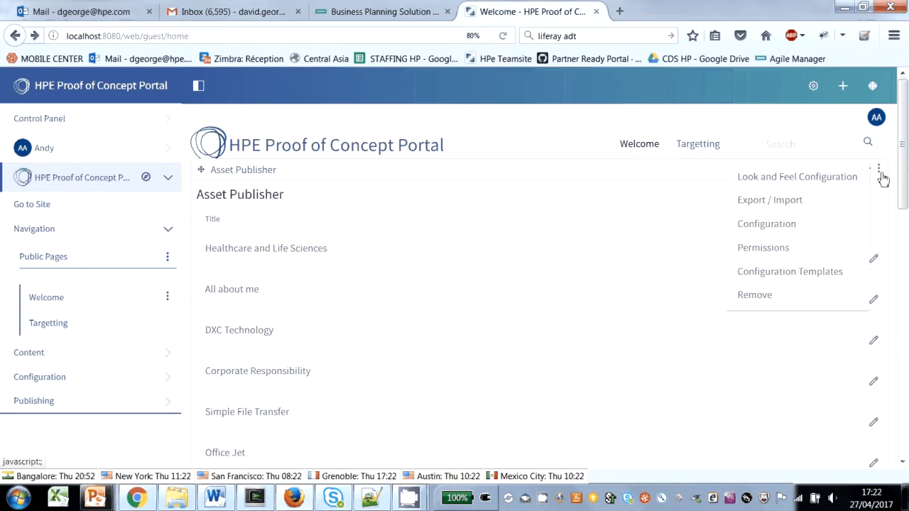
left_click(784, 228)
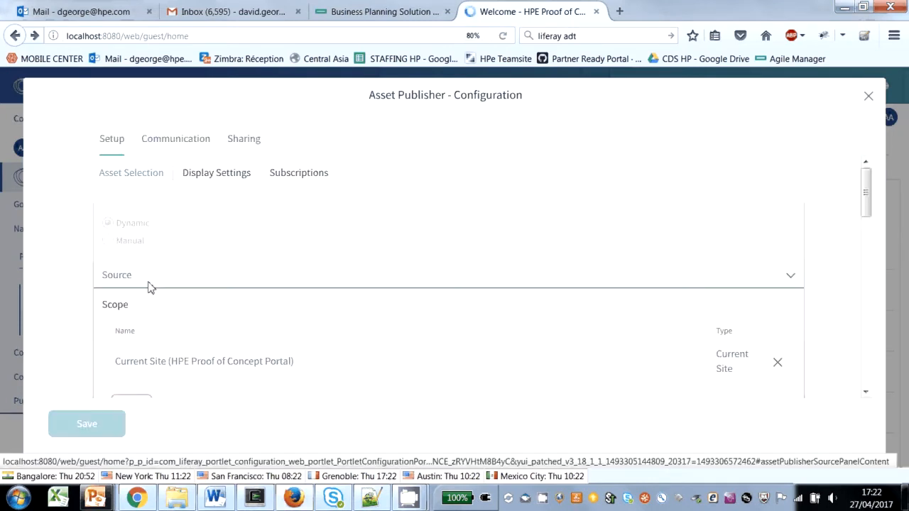
left_click(227, 170)
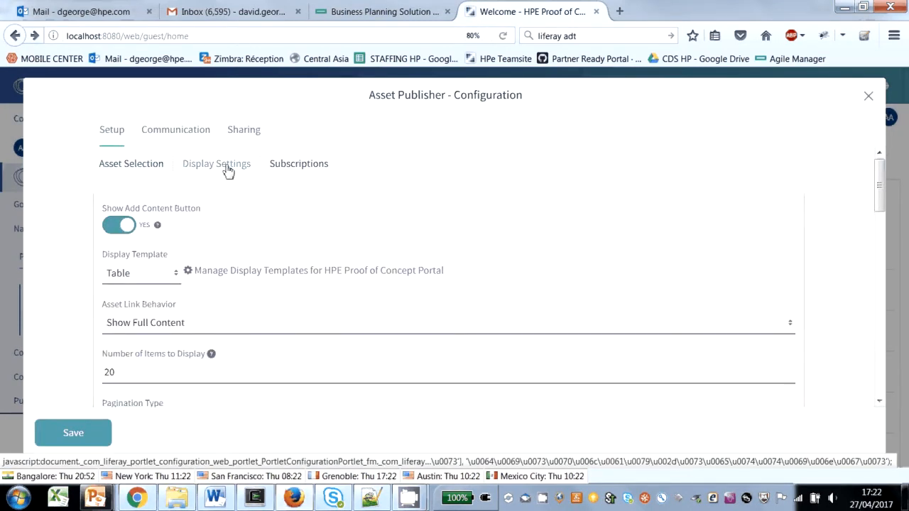
left_click(143, 276)
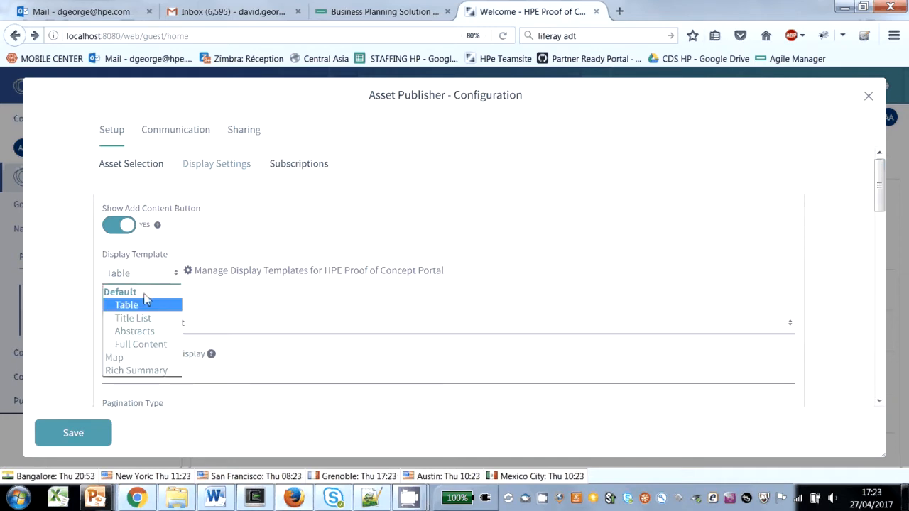
left_click(145, 332)
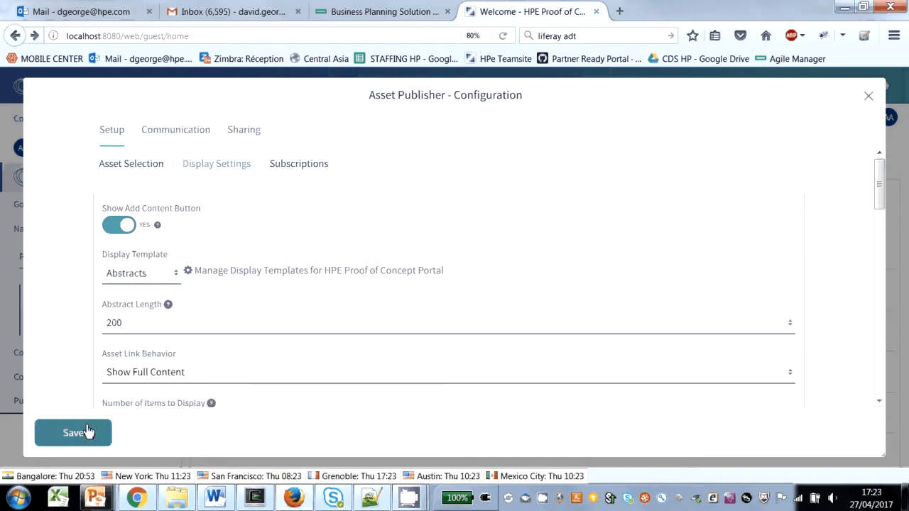
left_click(85, 433)
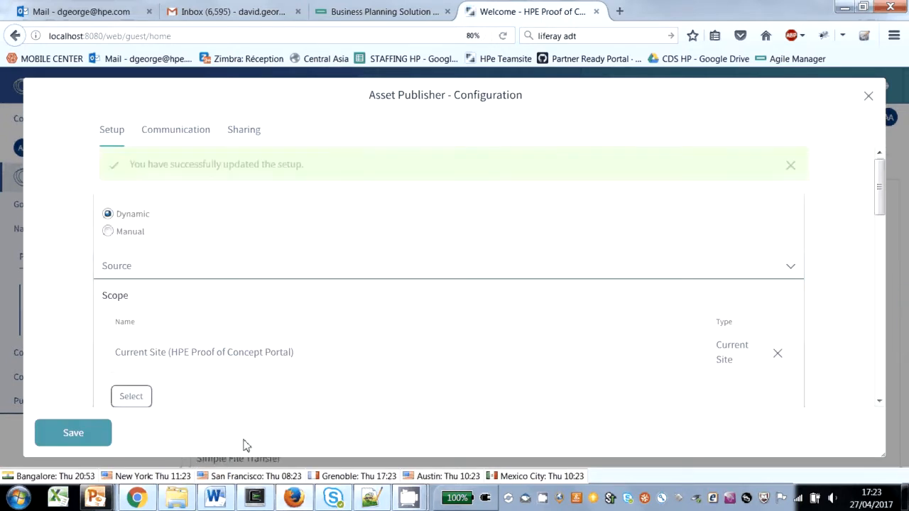
left_click(868, 96)
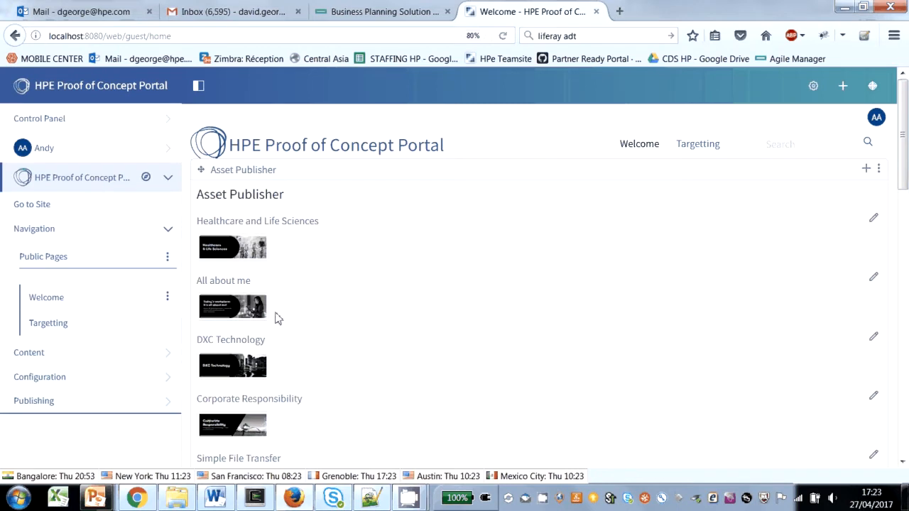
Step: Review the published abstracts, and open the advanced styling options in the Asset Publisher's Look and Feel configuration
scroll(265, 288, "down", 5)
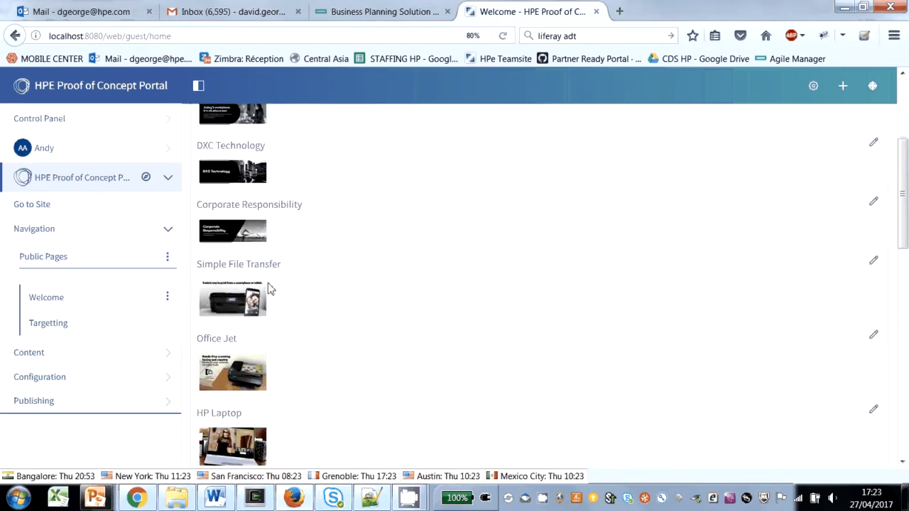
scroll(368, 364, "down", 1)
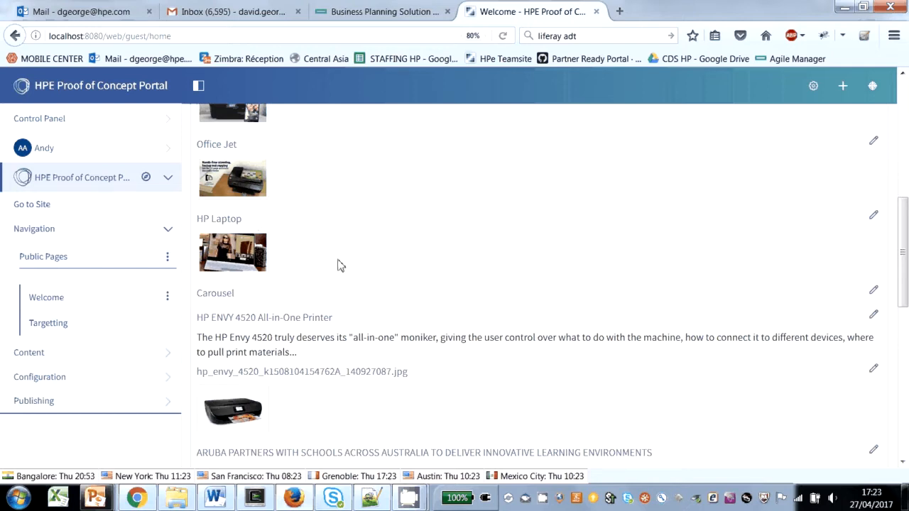
scroll(377, 264, "up", 6)
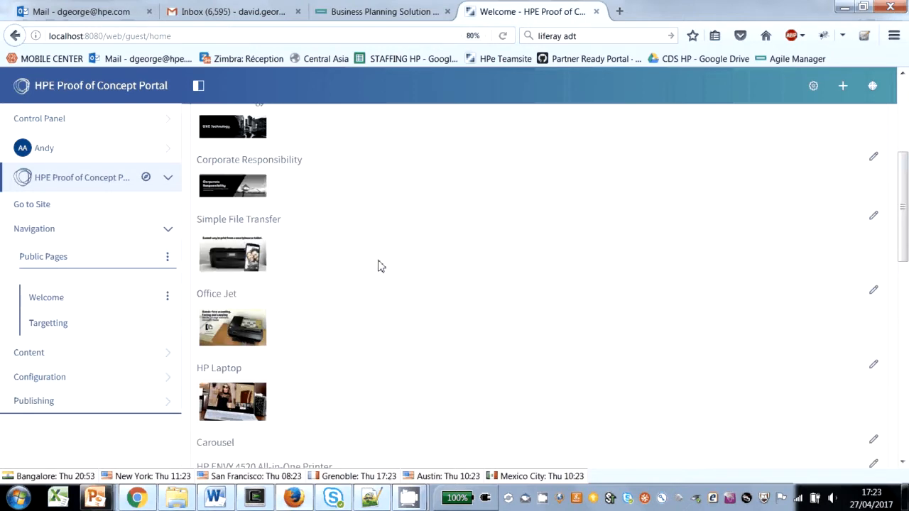
scroll(377, 264, "up", 3)
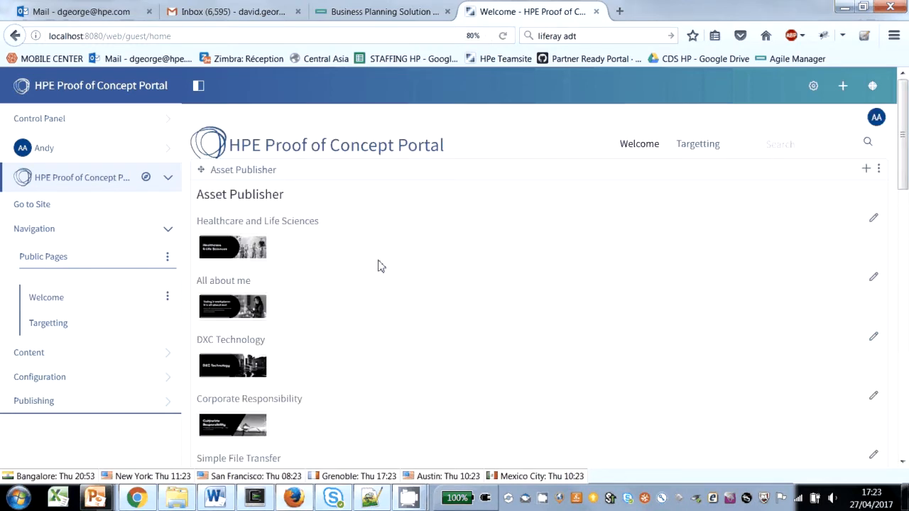
left_click(879, 169)
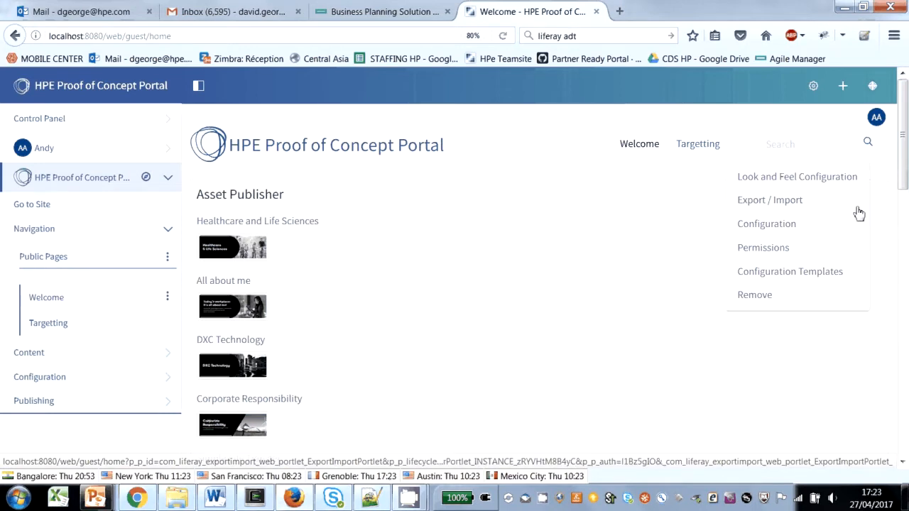
left_click(811, 181)
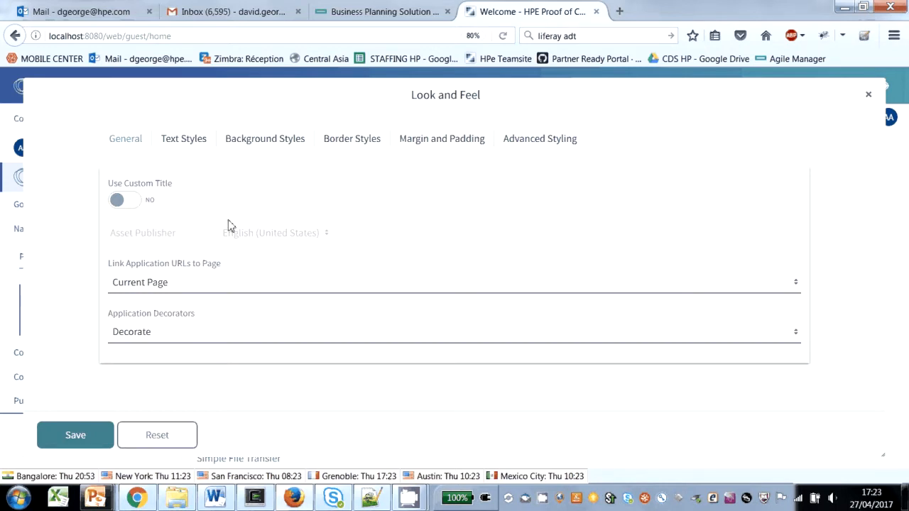
left_click(186, 141)
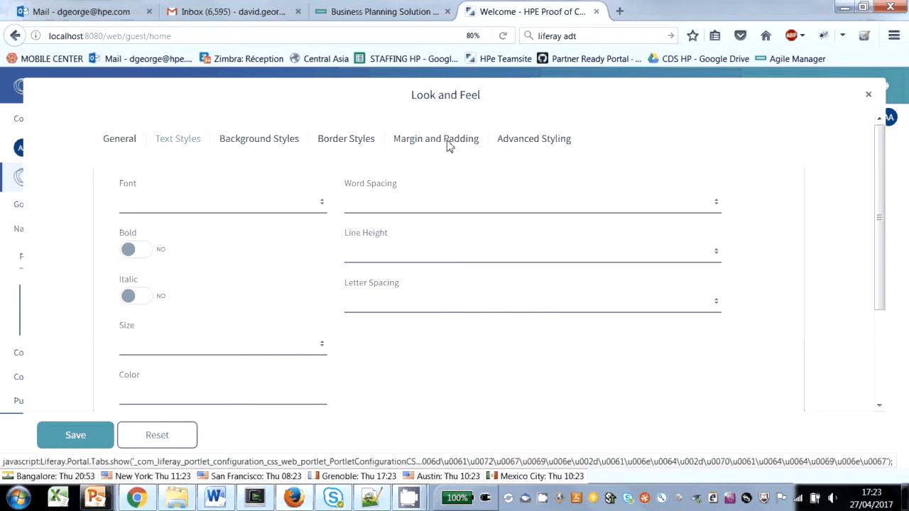
left_click(534, 143)
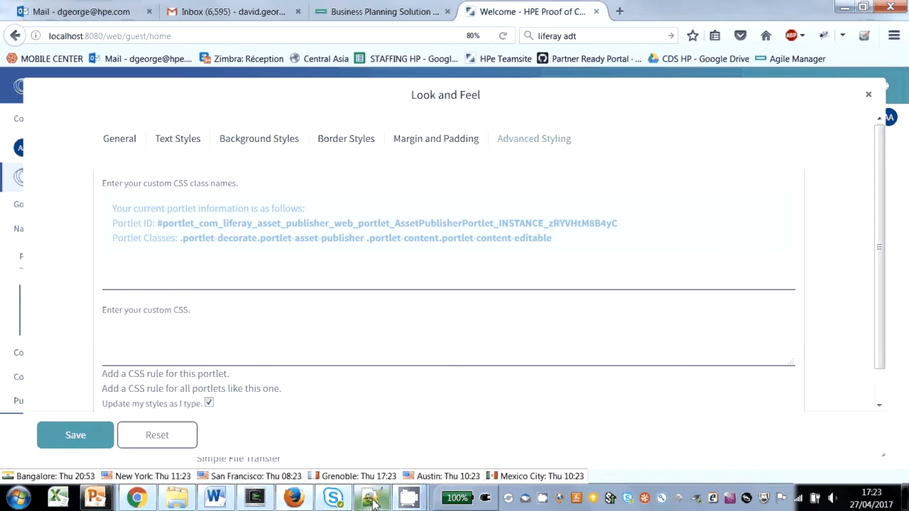
Step: Switch to Notepad++ and copy the .portlet rule with the 'Comic Sans MS', cursive font family from the end of carousel.txt
key("alt+Tab")
left_click_drag(60, 444, 40, 410)
key("ctrl+c")
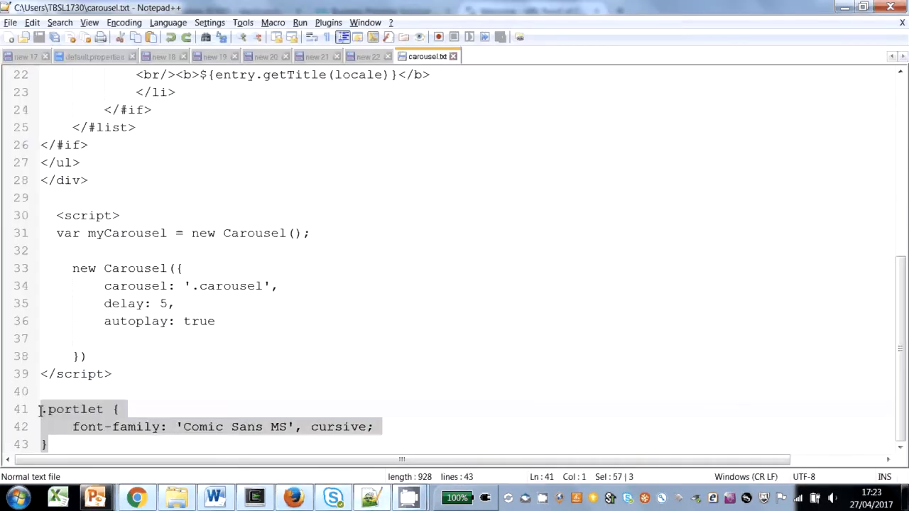
left_click(844, 7)
Step: Paste the copied .portlet font rule into the portlet's custom CSS in Firefox, save it and close the Look and Feel settings
left_click(156, 350)
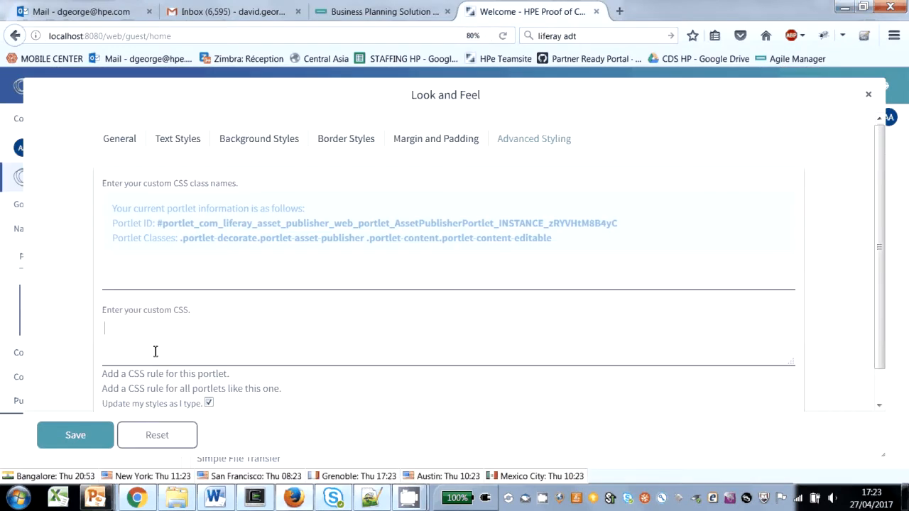
key("ctrl+v")
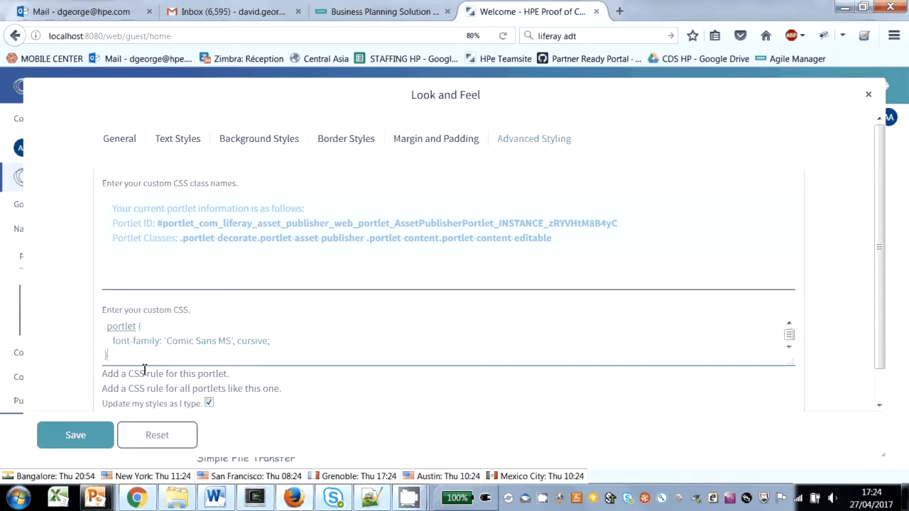
left_click(74, 433)
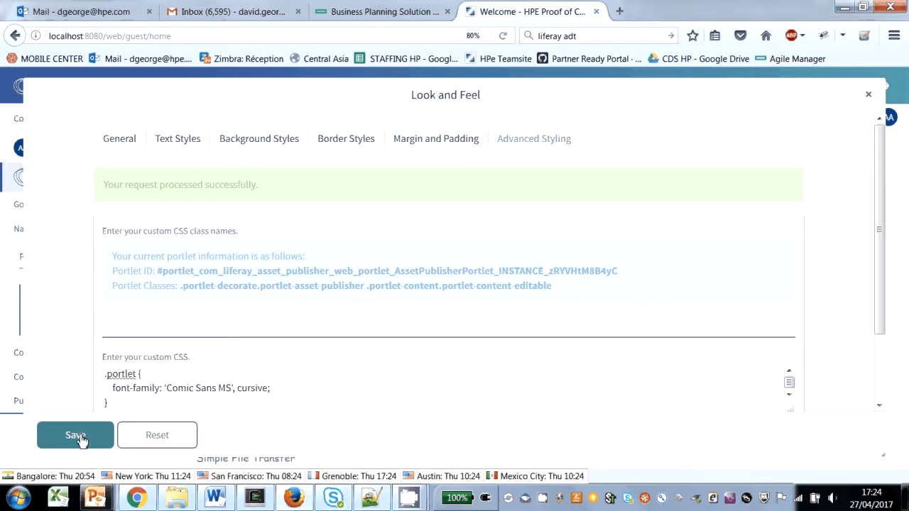
left_click(868, 98)
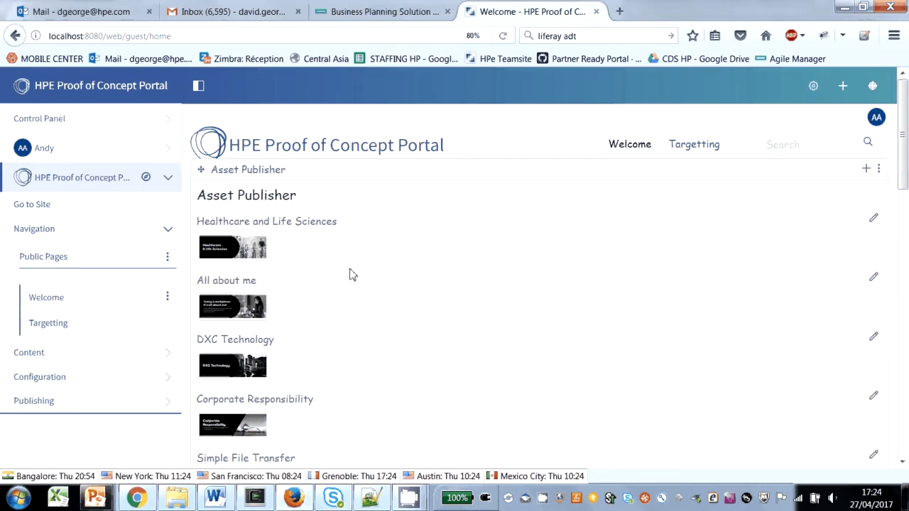
Step: Open the management of display templates for HPE Proof of Concept Portal from the Asset Publisher's display settings
scroll(378, 300, "down", 2)
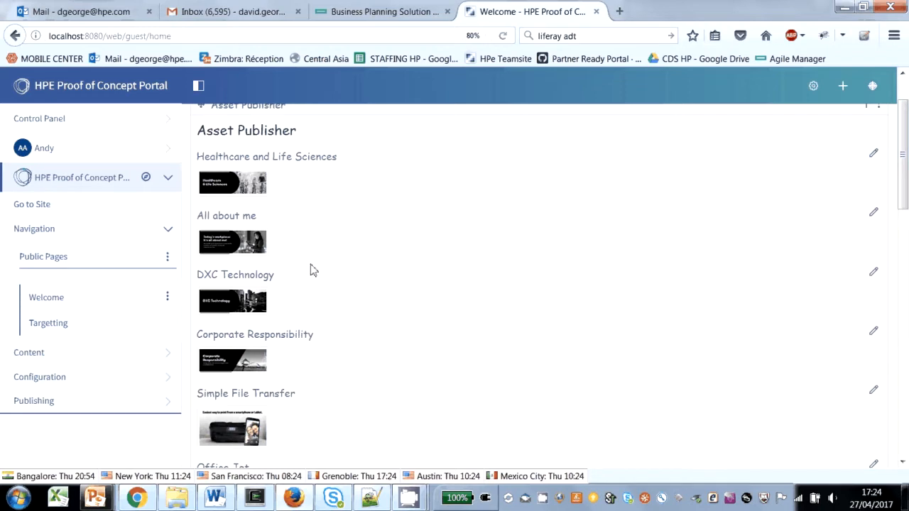
scroll(360, 246, "up", 2)
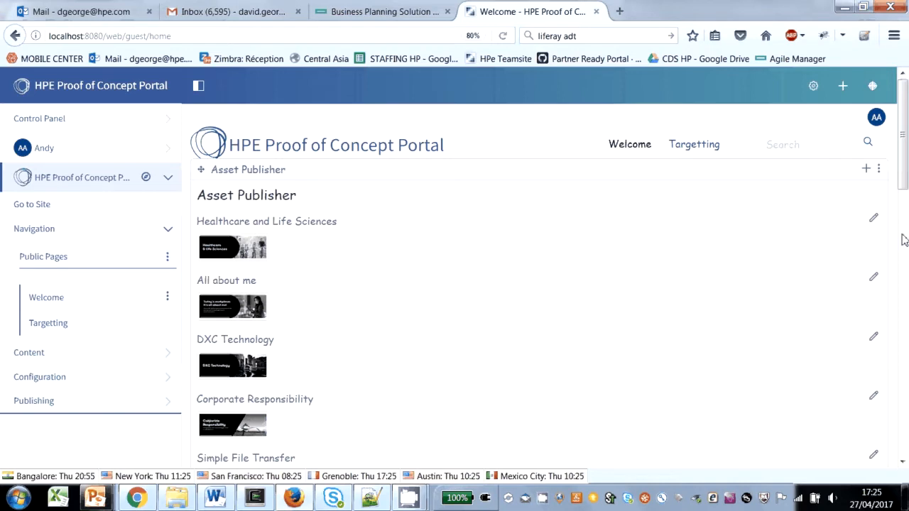
left_click(878, 170)
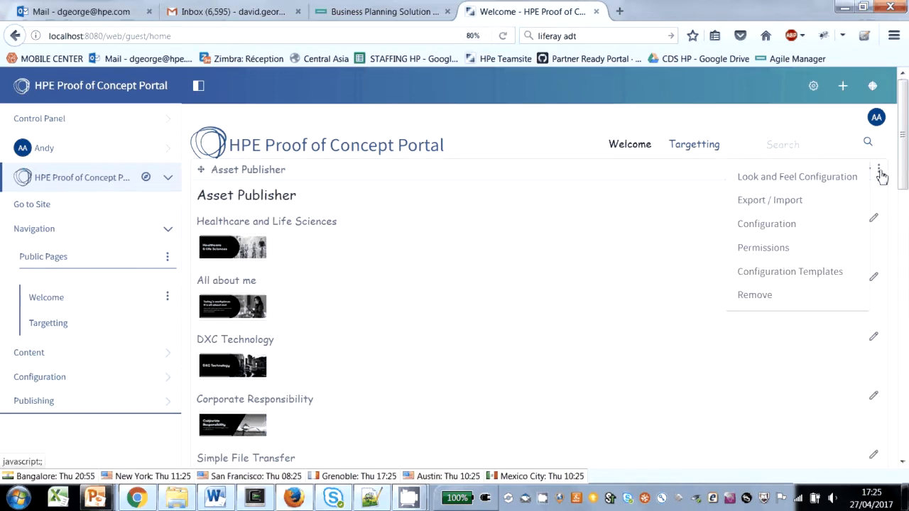
left_click(766, 226)
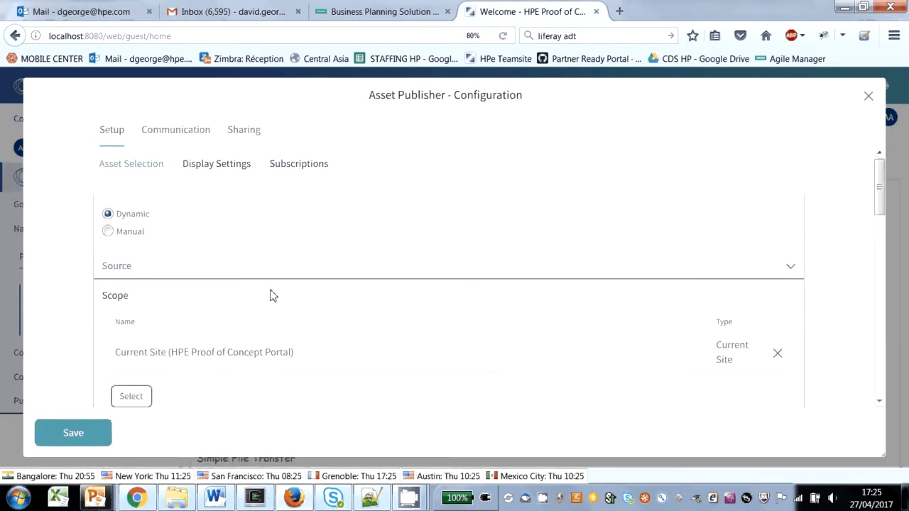
scroll(270, 294, "down", 3)
scroll(270, 294, "up", 3)
left_click(209, 165)
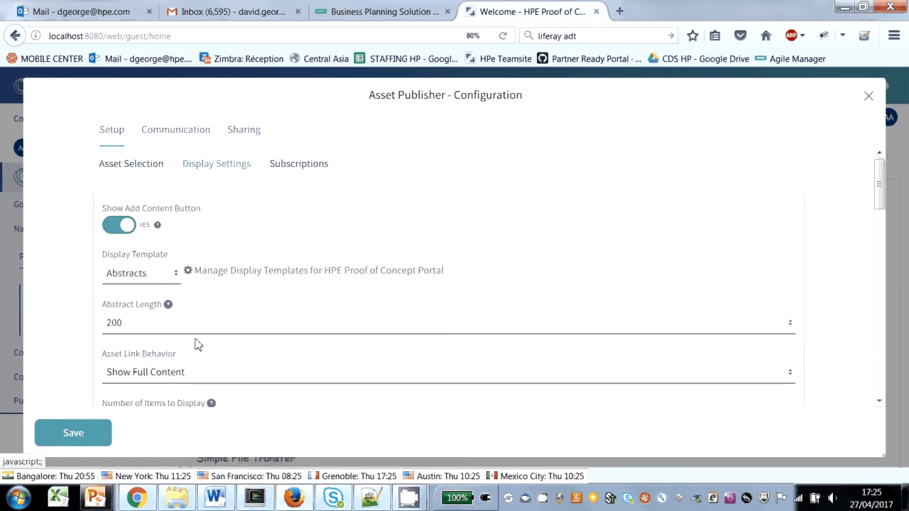
mouse_move(167, 304)
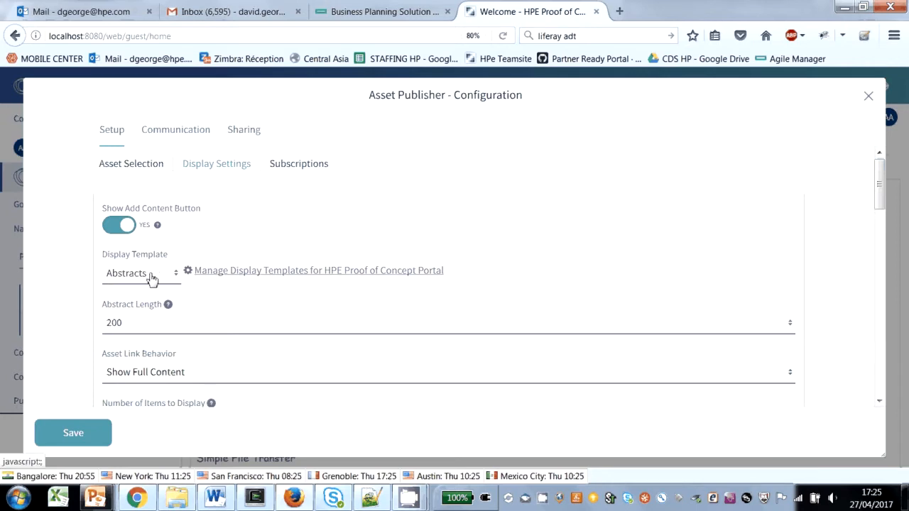
left_click(249, 273)
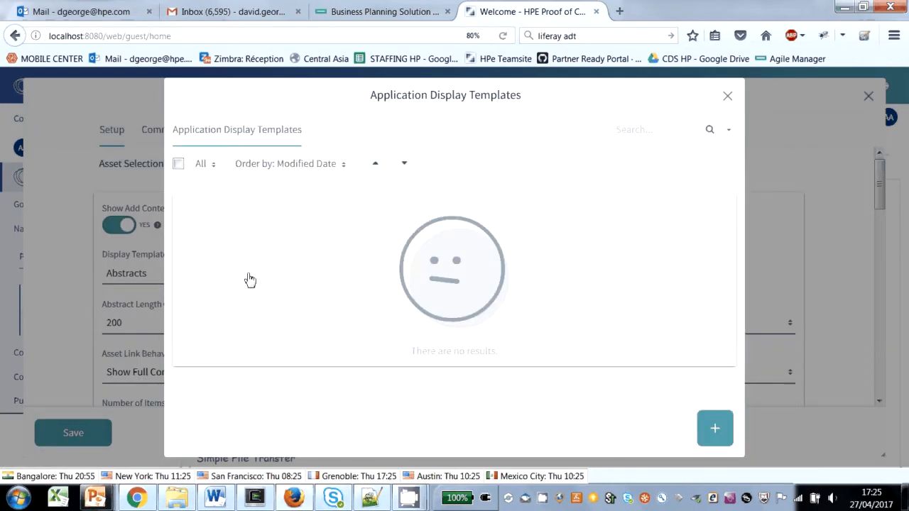
Step: Add a new Asset Publisher template and name it Carousel
left_click(714, 430)
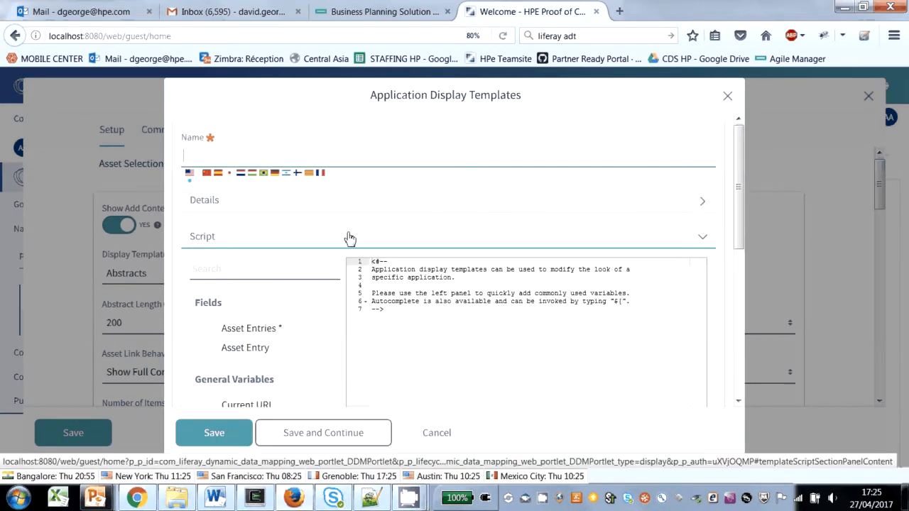
type("Carousel")
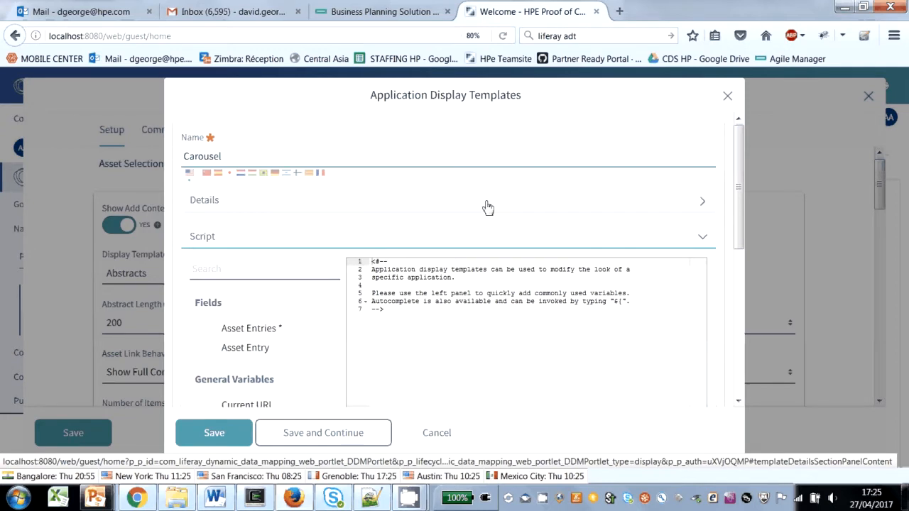
Step: Expand the Carousel template's details and enter the description "A simple carousel"
left_click(487, 207)
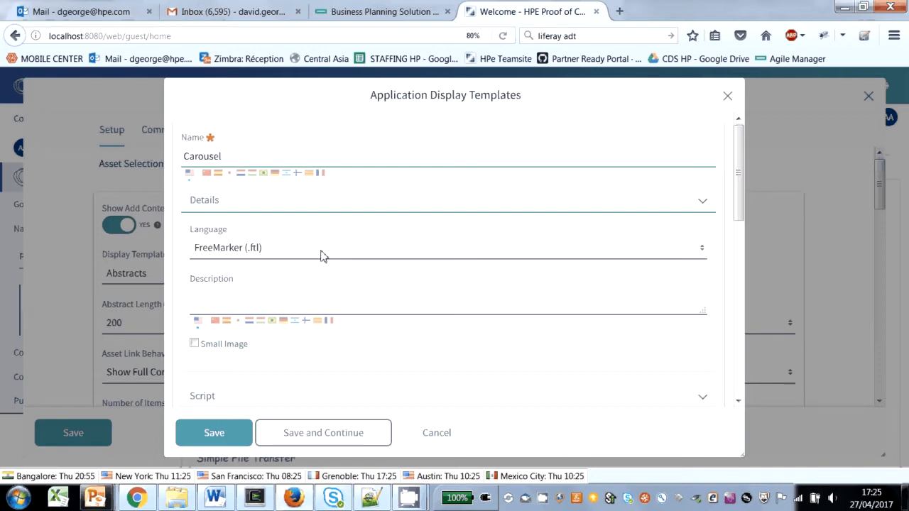
scroll(286, 298, "down", 2)
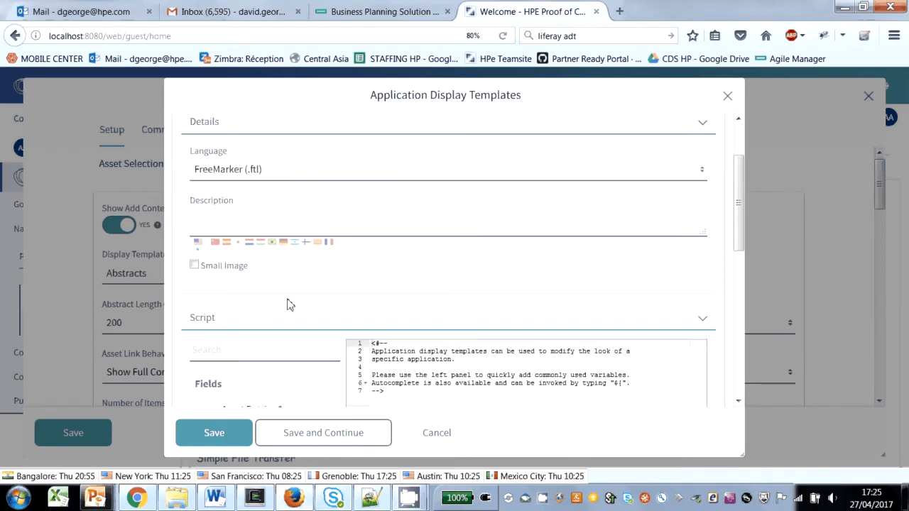
left_click(248, 223)
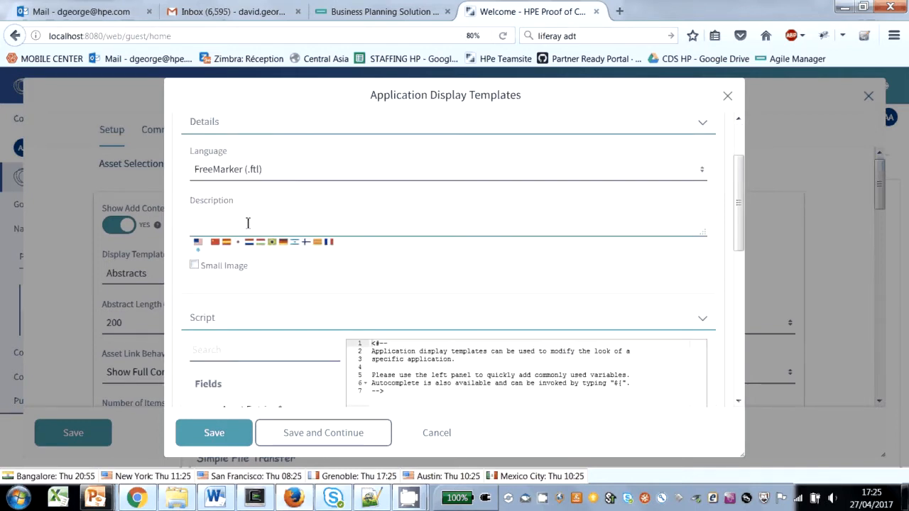
type("A simple carousel")
Step: Examine the template's script section, including its available fields, general variables, utilities and the script file upload option
scroll(250, 228, "down", 2)
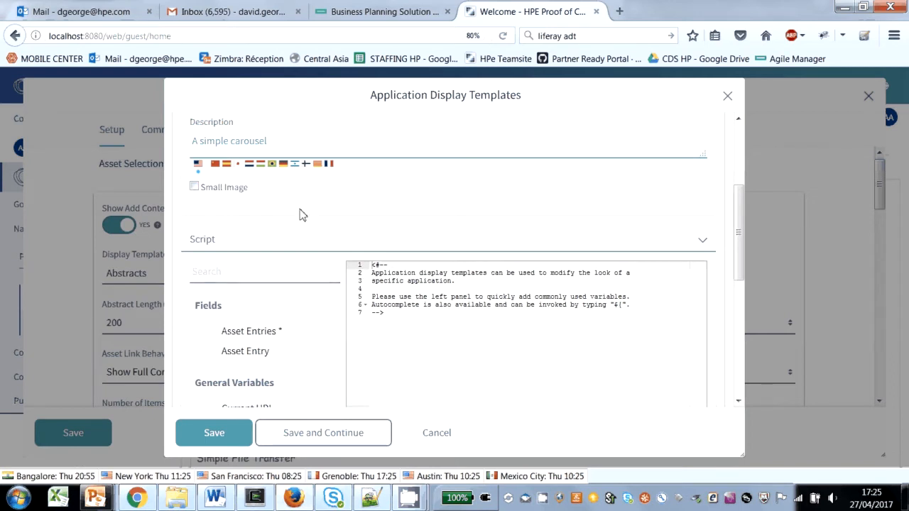
mouse_move(242, 329)
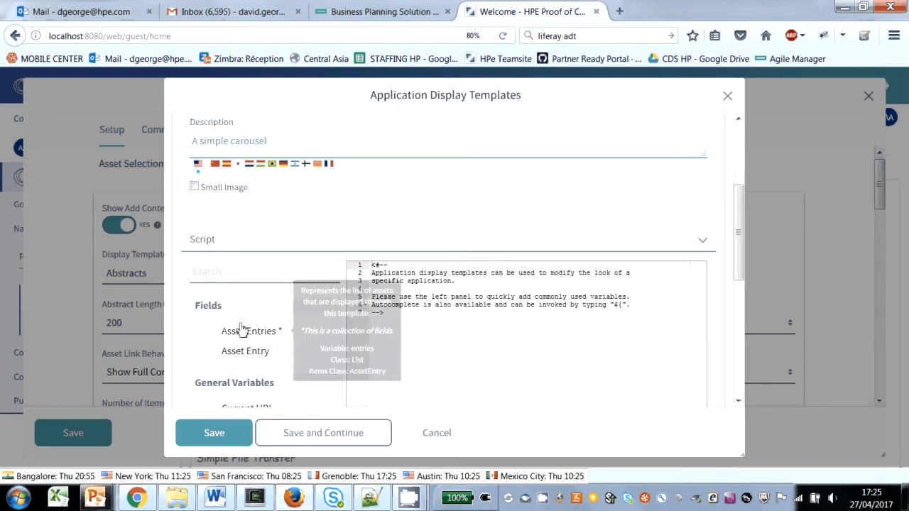
scroll(242, 329, "down", 2)
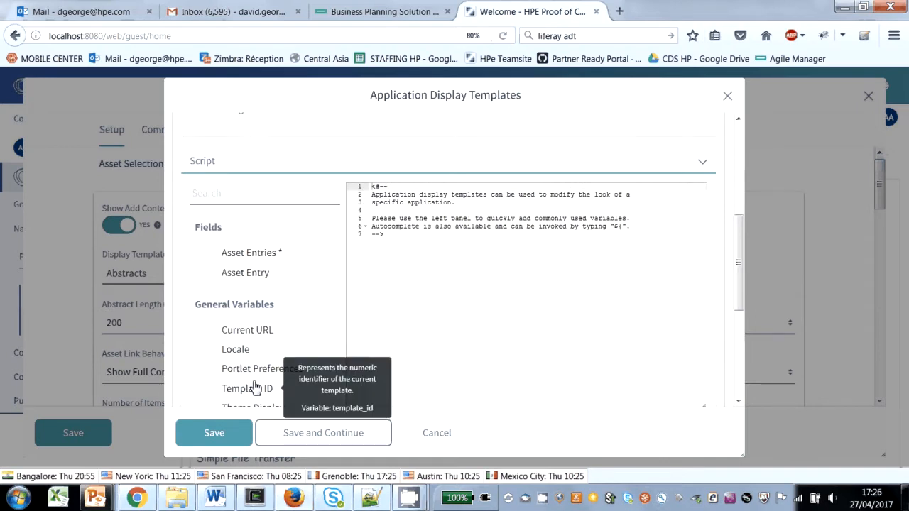
scroll(244, 365, "down", 2)
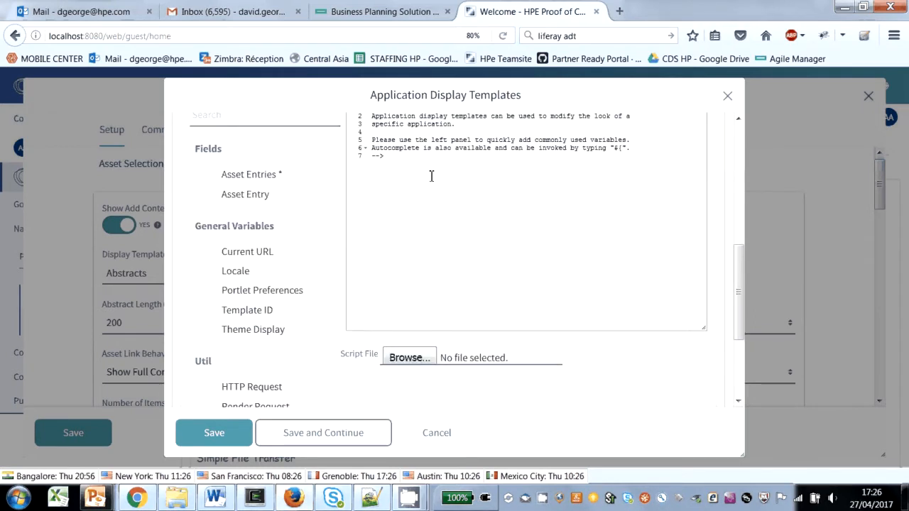
scroll(239, 239, "up", 4)
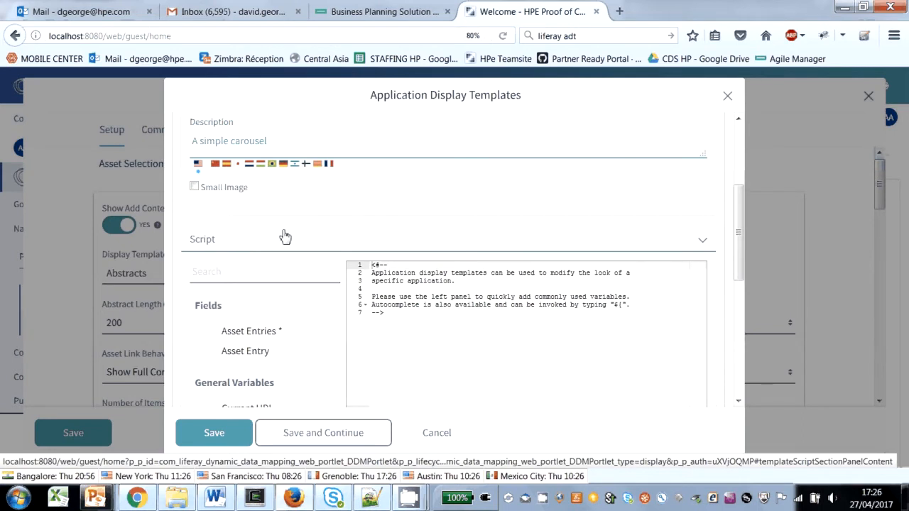
scroll(276, 341, "down", 2)
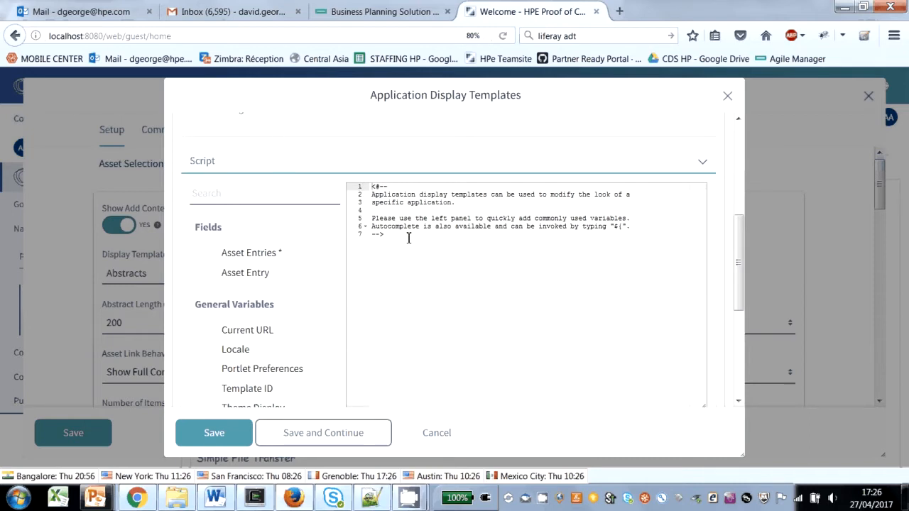
scroll(457, 314, "down", 3)
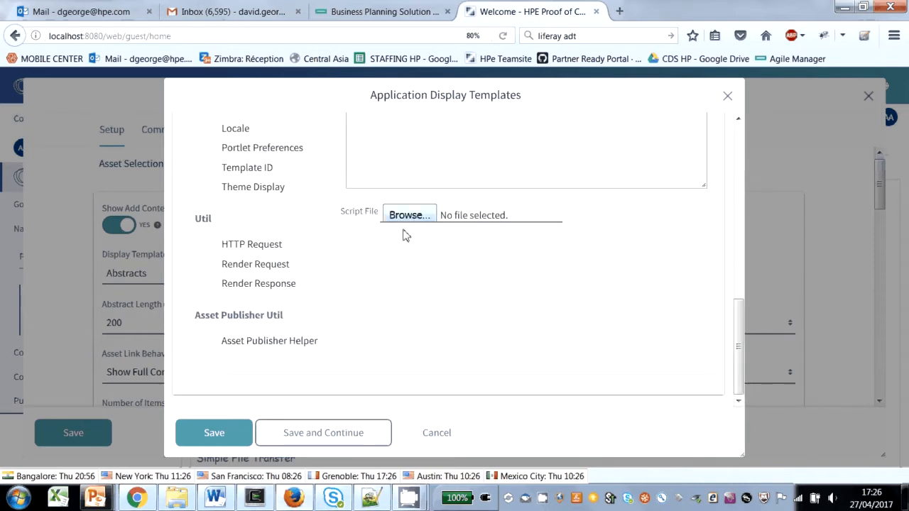
scroll(404, 238, "up", 1)
scroll(421, 324, "up", 2)
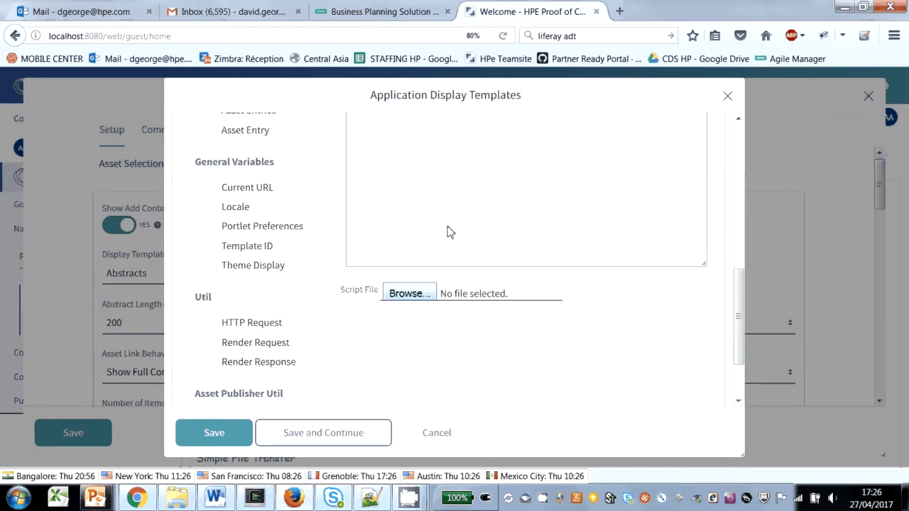
scroll(419, 343, "up", 5)
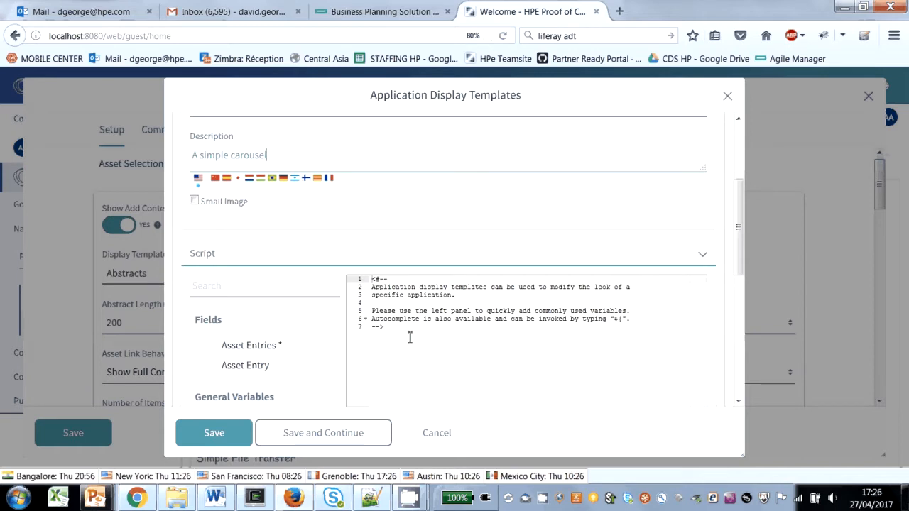
scroll(419, 330, "down", 5)
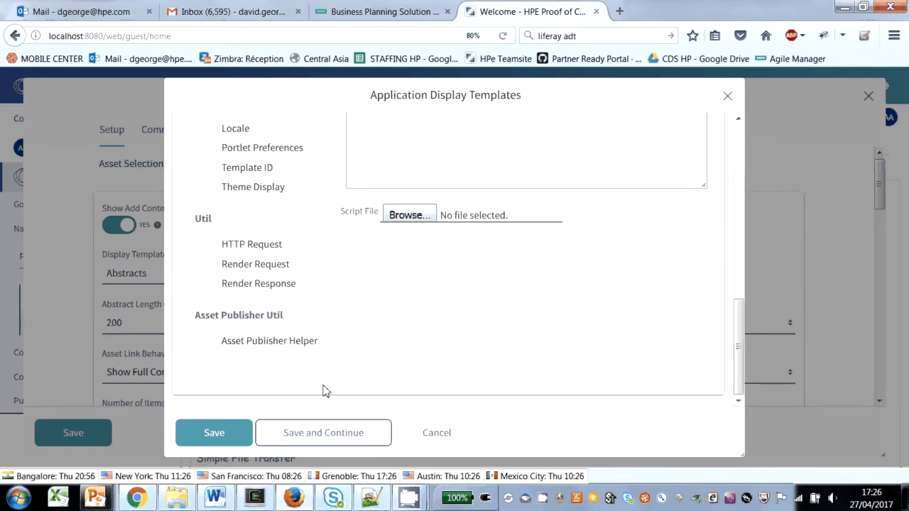
scroll(425, 306, "up", 2)
scroll(418, 291, "up", 1)
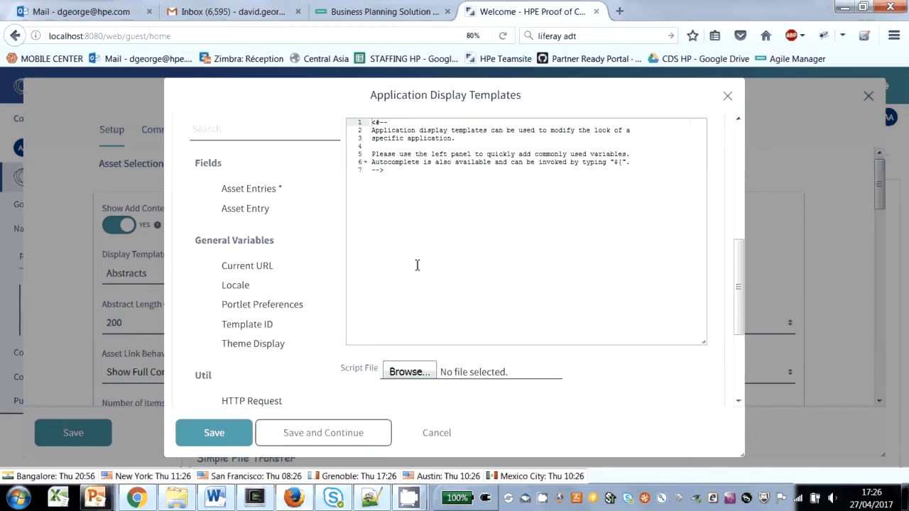
Step: Copy the <#if entries?has_content> and <#list entries as entry> lines from carousel.txt in Notepad++ and paste them below the template script's comment in Firefox
left_click(382, 501)
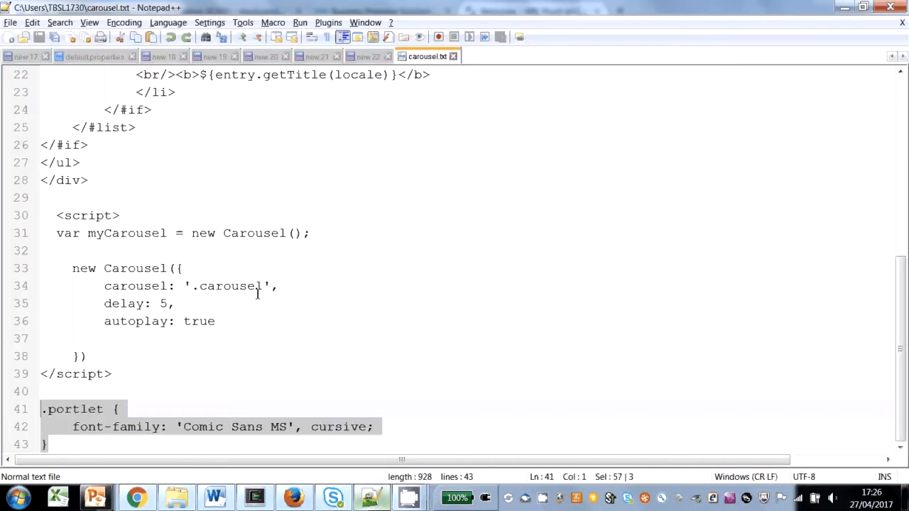
scroll(253, 287, "up", 3)
scroll(253, 286, "up", 4)
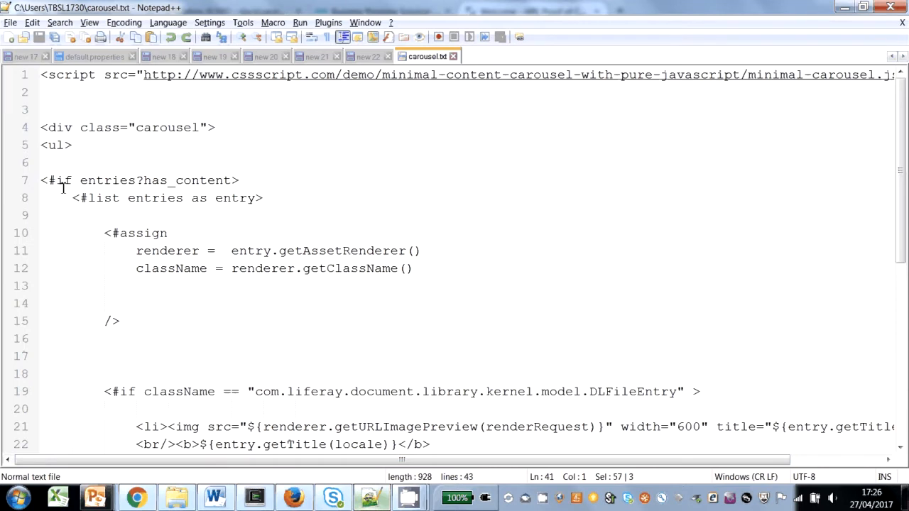
left_click_drag(274, 206, 40, 183)
key("ctrl+c")
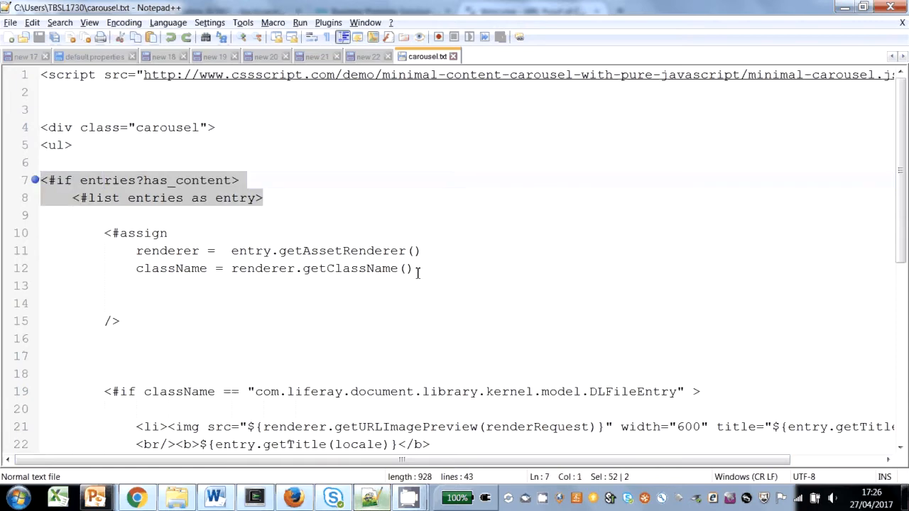
key("alt+Tab")
left_click(436, 185)
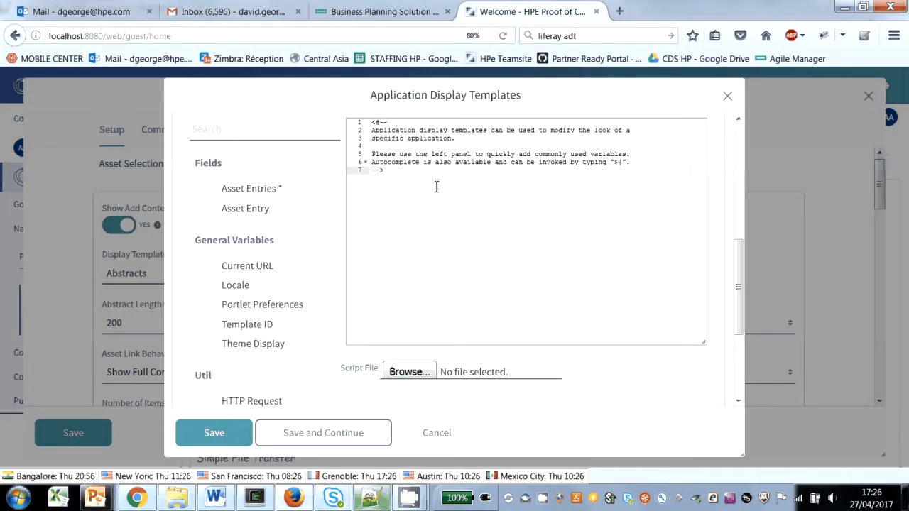
key("ctrl+v")
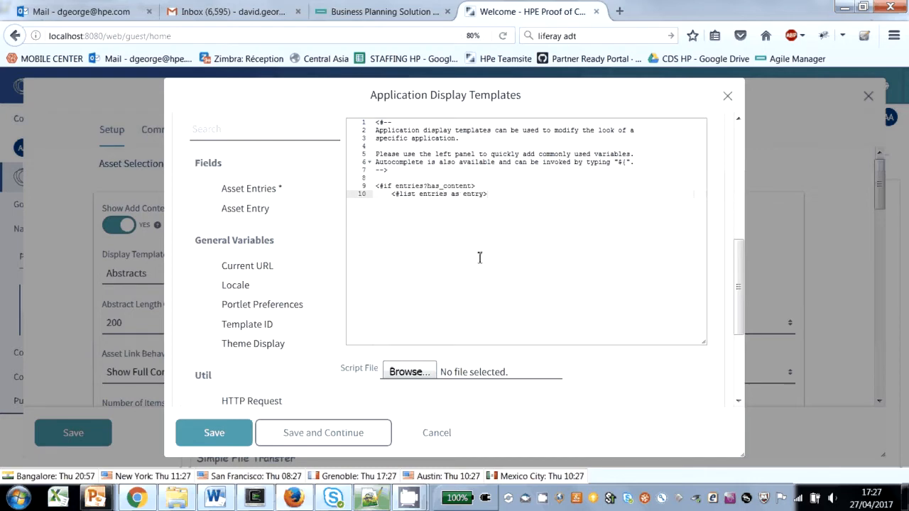
Step: Copy the closing </#list> and </#if> tags from carousel.txt in Notepad++ and paste them after the list line in the Firefox template script
key("alt+Tab")
scroll(171, 284, "down", 2)
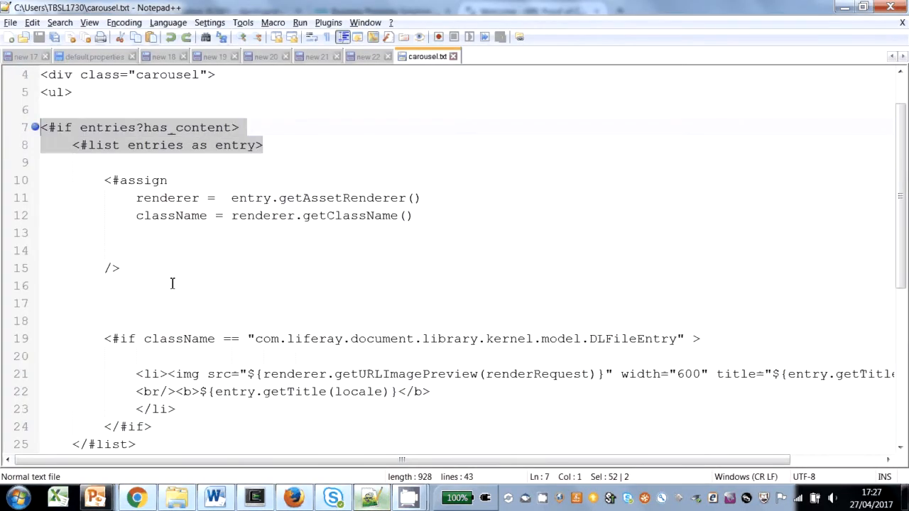
left_click_drag(88, 357, 57, 341)
key("ctrl+c")
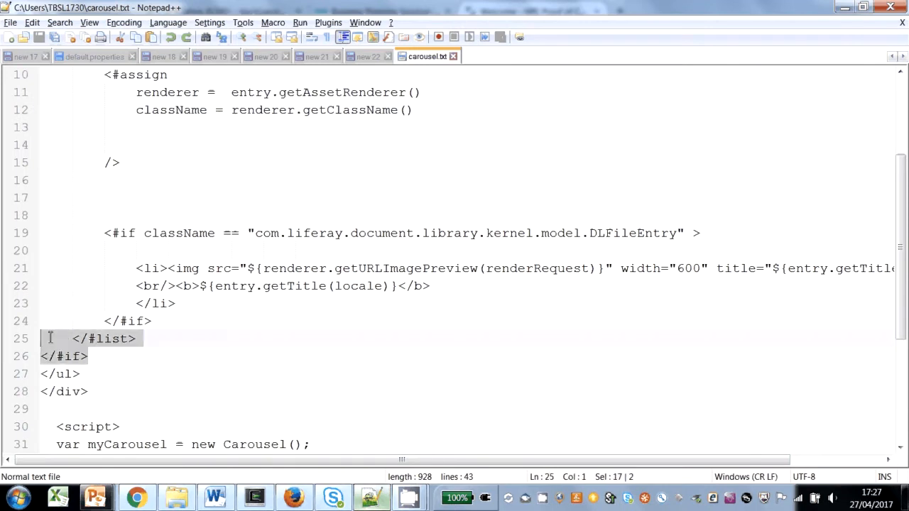
key("alt+Tab")
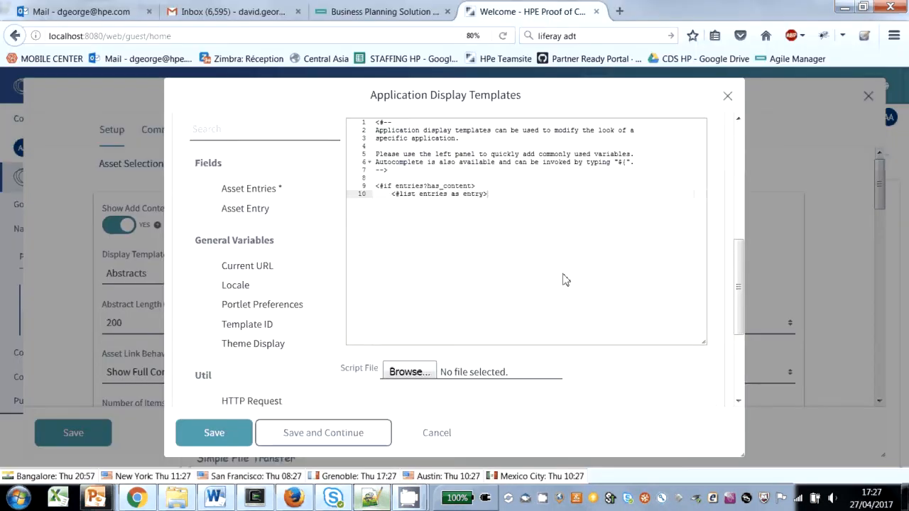
key("Return")
key("ctrl+v")
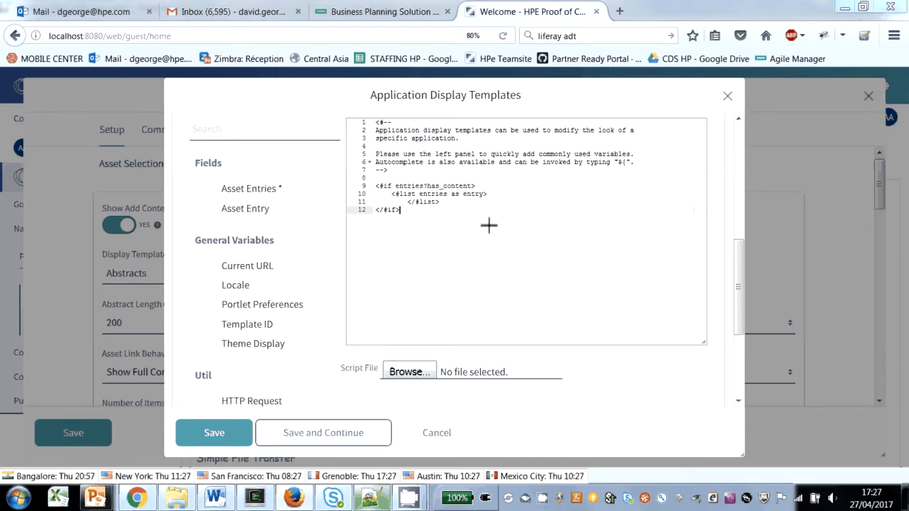
Step: Copy the <br/><b>${entry.getTitle(locale)}</b> line from carousel.txt in Notepad++ and paste it inside the list loop of the Firefox template script
key("alt+Tab")
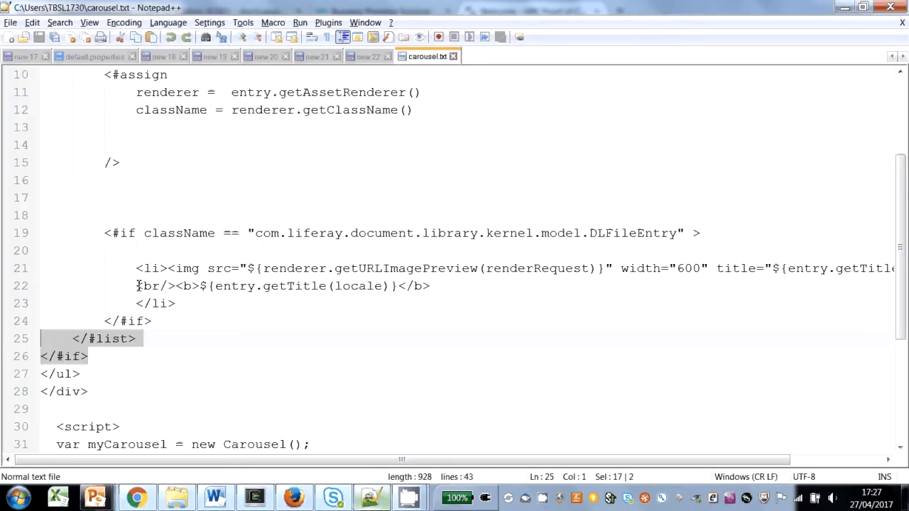
left_click_drag(137, 285, 462, 286)
key("ctrl+c")
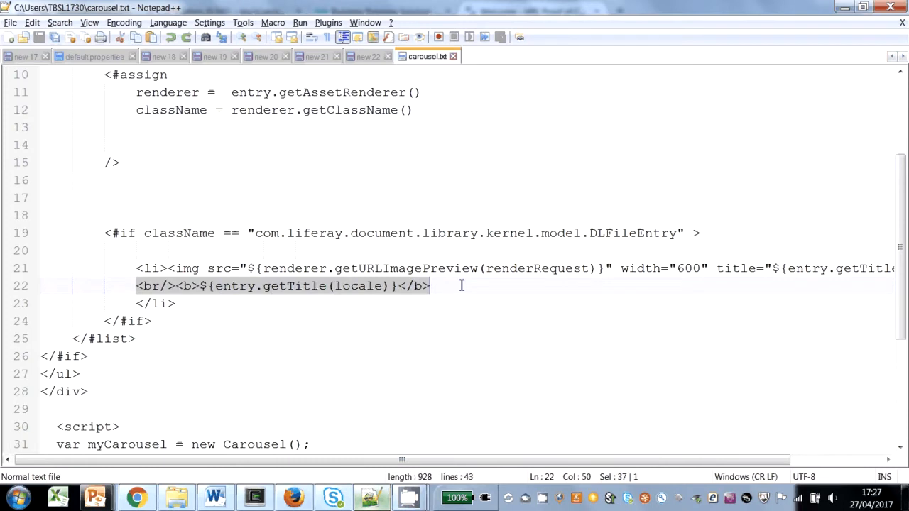
key("alt+Tab")
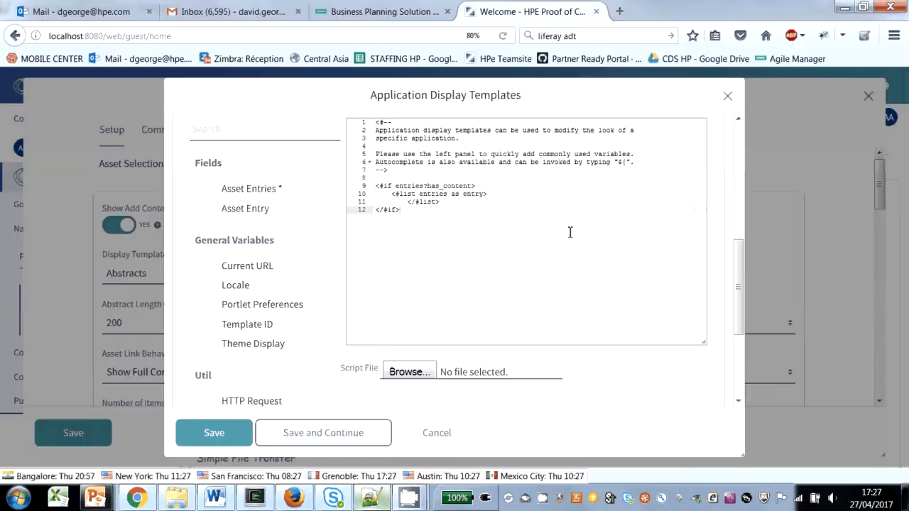
left_click(523, 195)
key("Return")
key("ctrl+v")
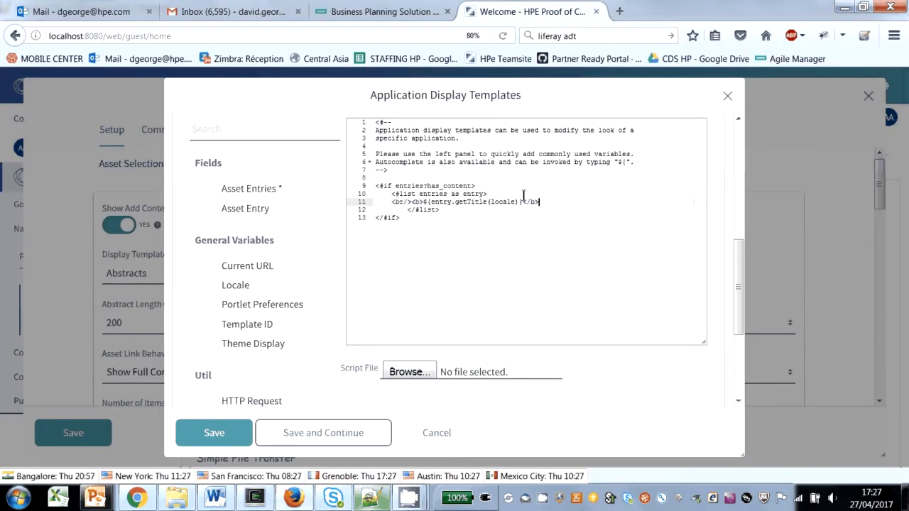
Step: Reduce the indentation of the closing </#list> tag to align it with the opening list line
key("Down")
key("Left")
key("Left")
key("BackSpace")
key("BackSpace")
key("BackSpace")
key("BackSpace")
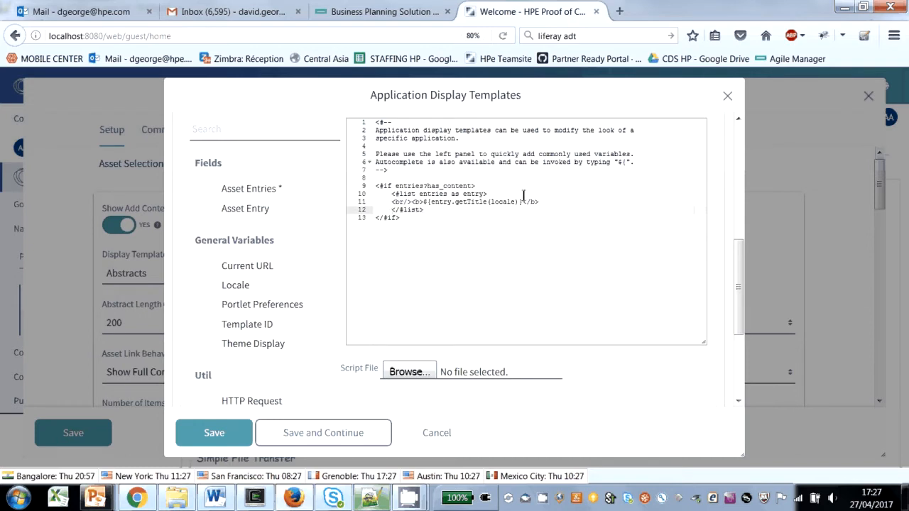
Step: Save the Carousel template while keeping it open for further editing
scroll(386, 191, "up", 4)
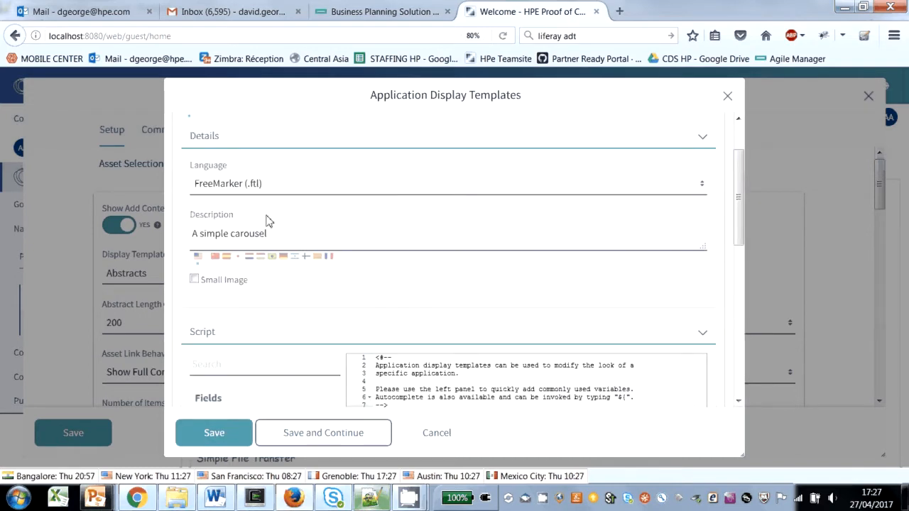
scroll(266, 219, "down", 4)
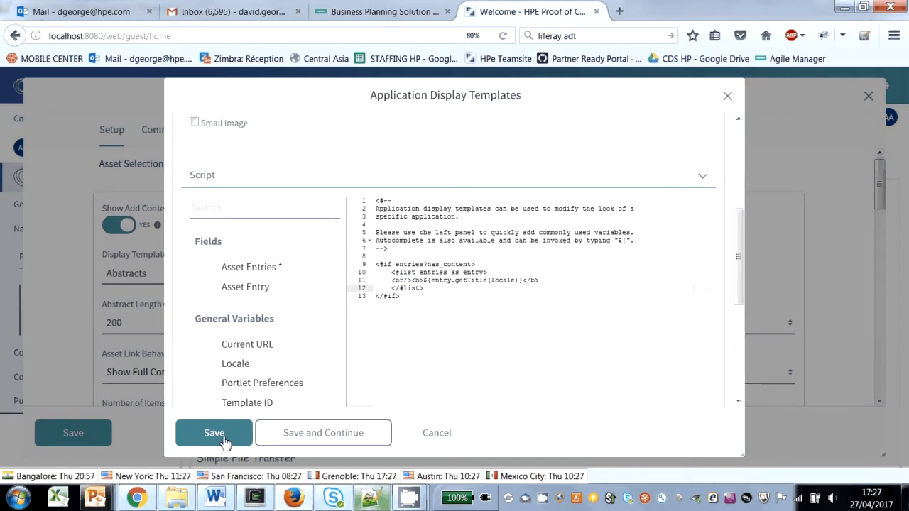
left_click(329, 435)
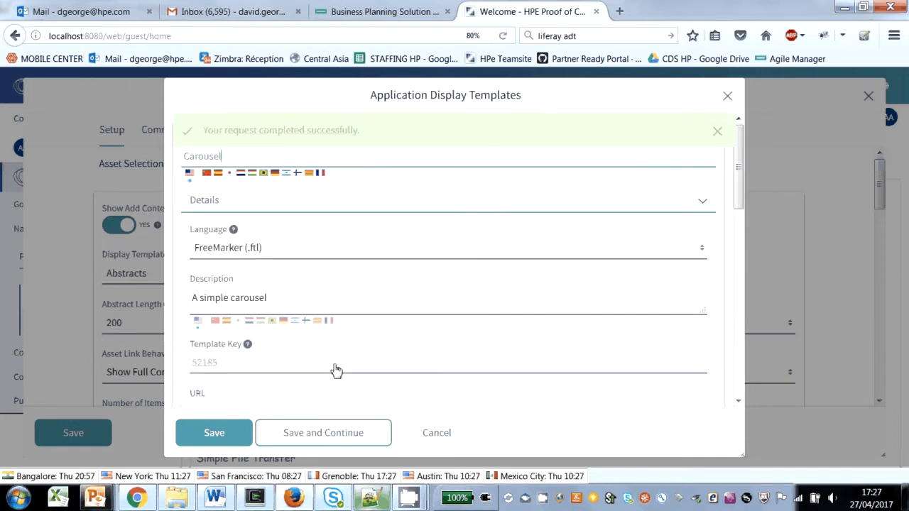
scroll(365, 270, "down", 3)
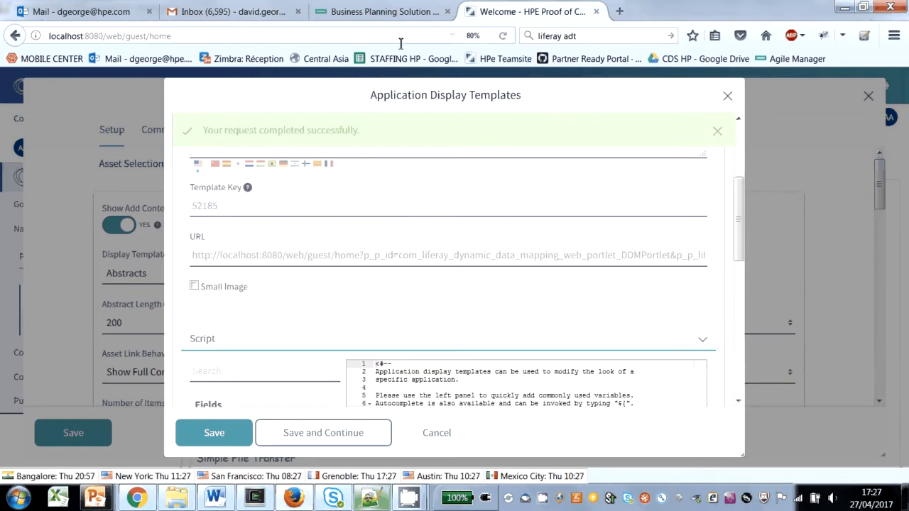
Step: Load the portal home page at localhost:8080 in a new browser tab and open the Asset Publisher's configuration
key("ctrl+t")
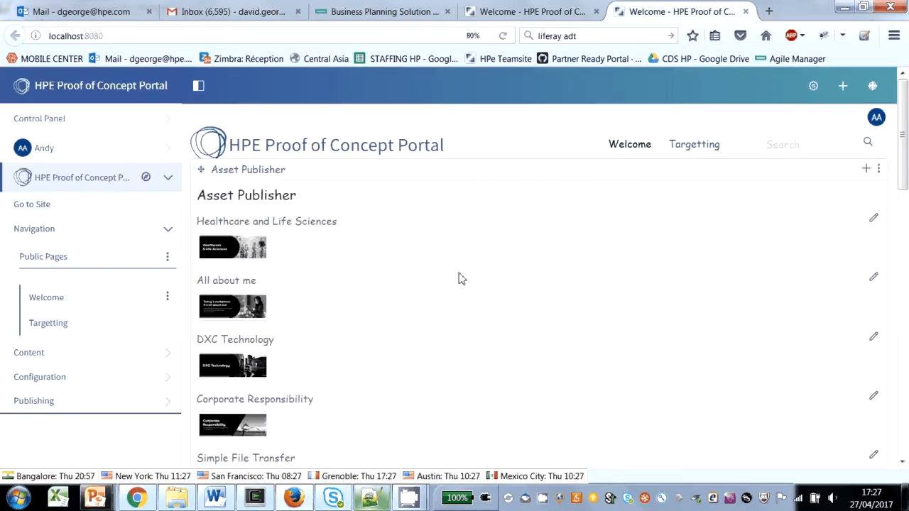
left_click(877, 173)
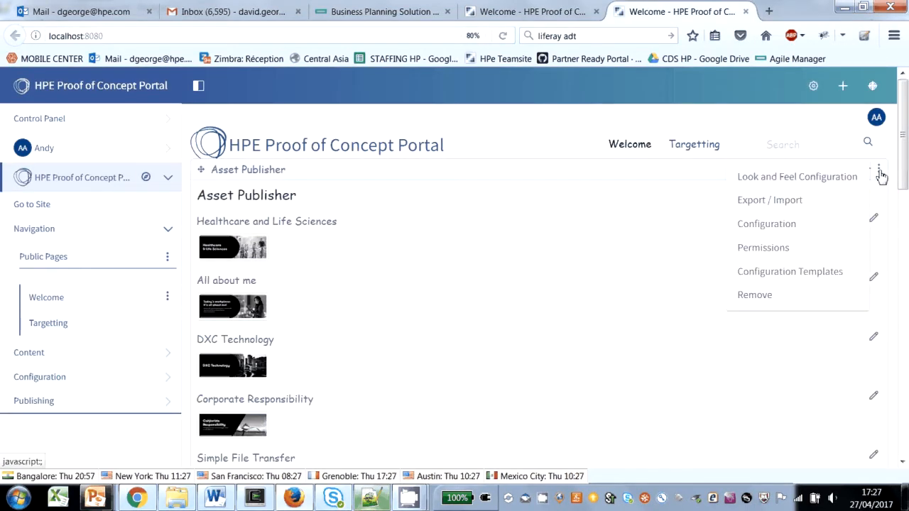
left_click(759, 226)
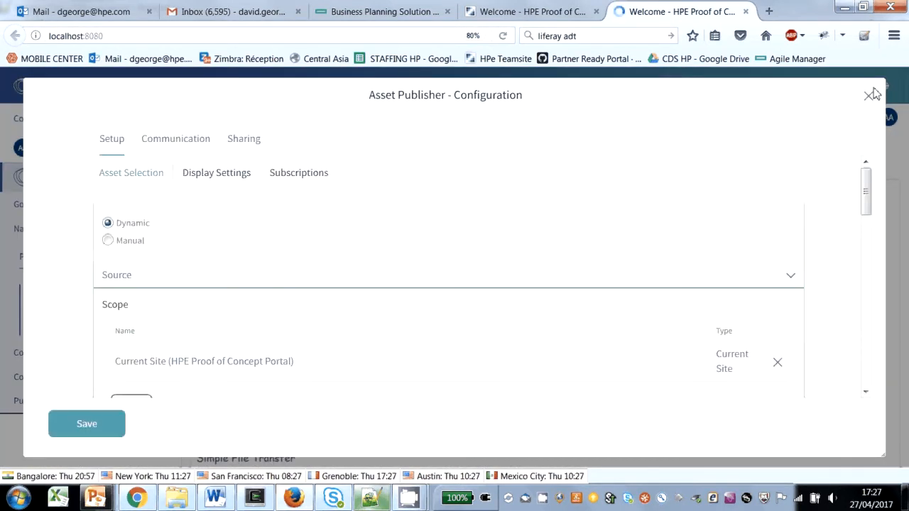
Step: Close the Asset Publisher configuration and add a public page named Carousel with the 1 Column layout
left_click(870, 95)
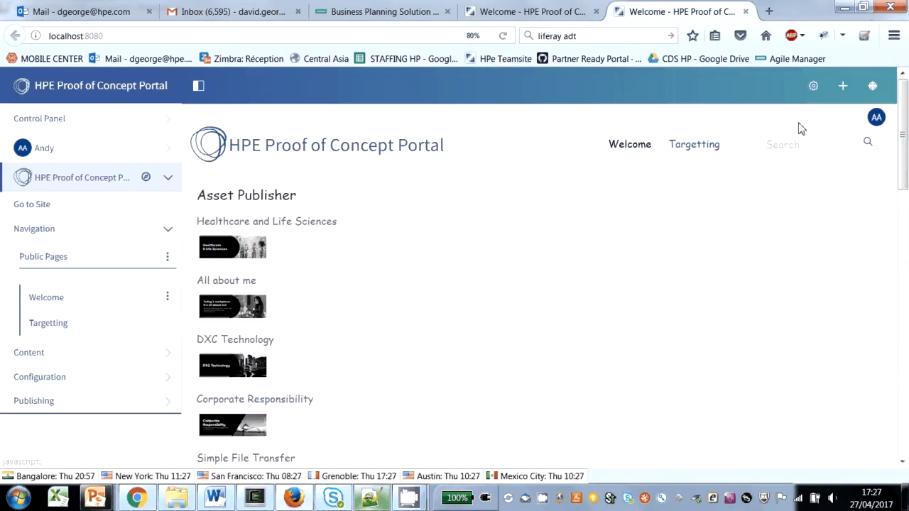
left_click(168, 258)
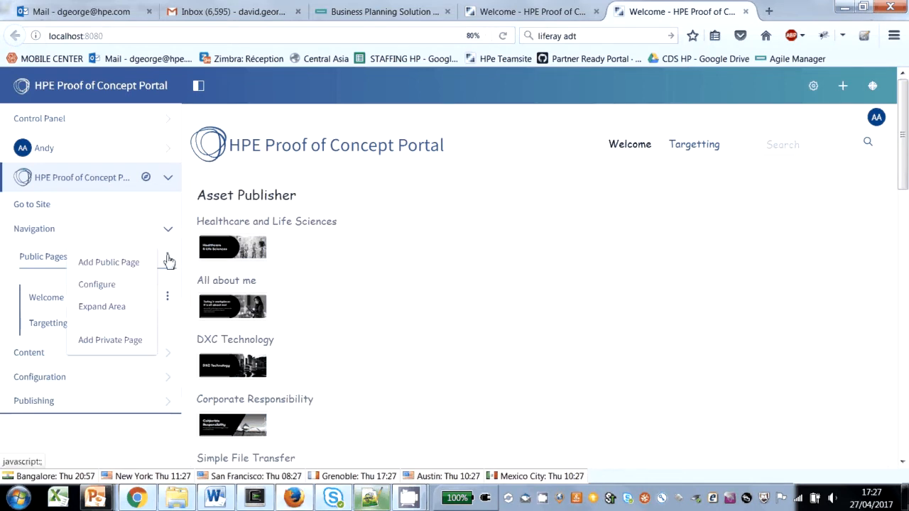
left_click(106, 271)
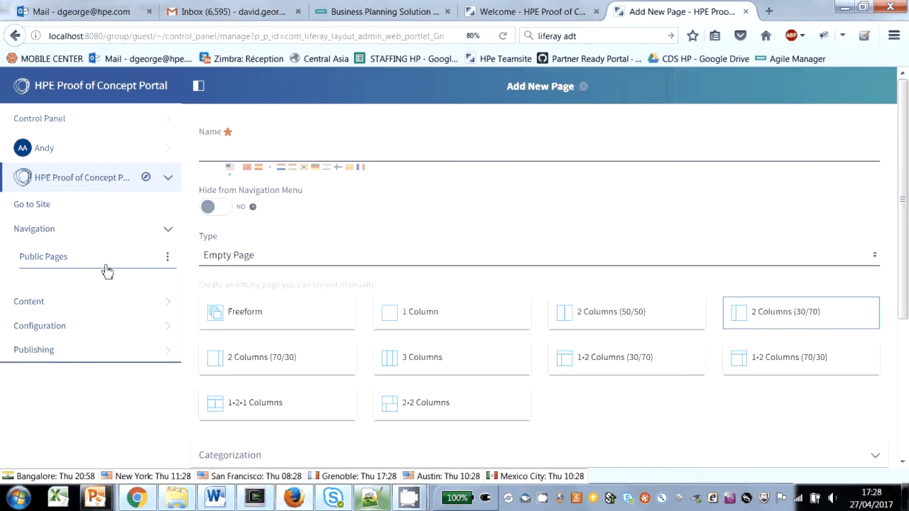
type("Caro")
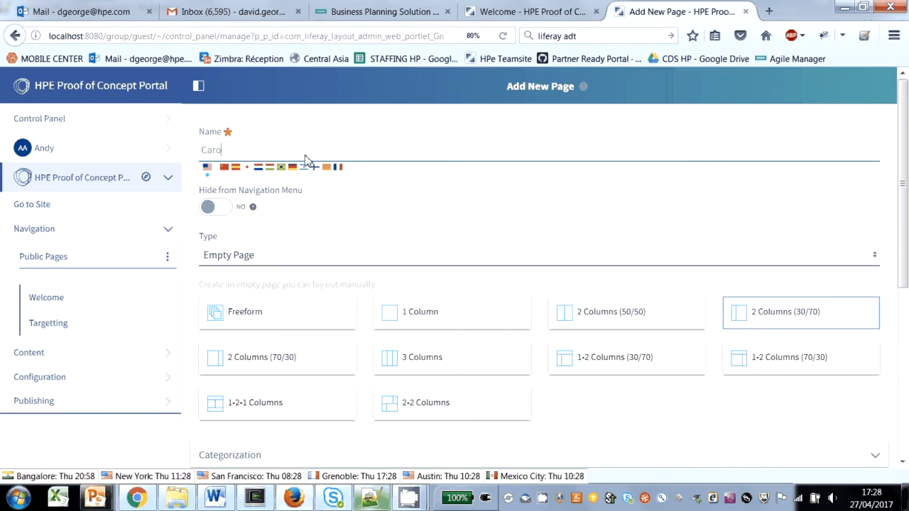
type("usel")
left_click(432, 317)
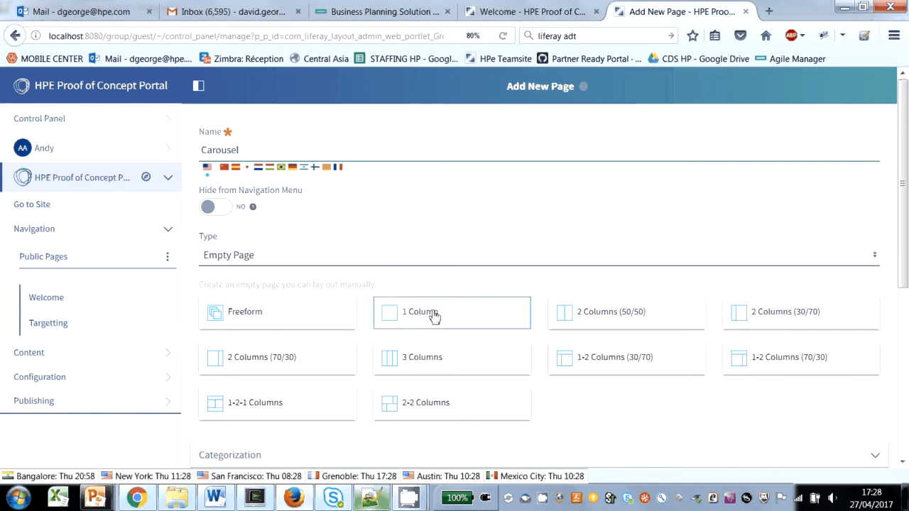
scroll(404, 329, "down", 5)
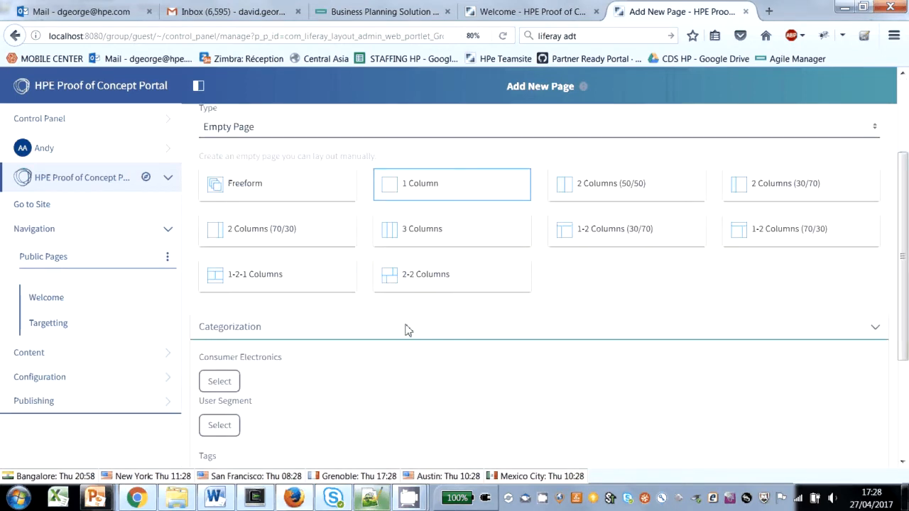
left_click(237, 402)
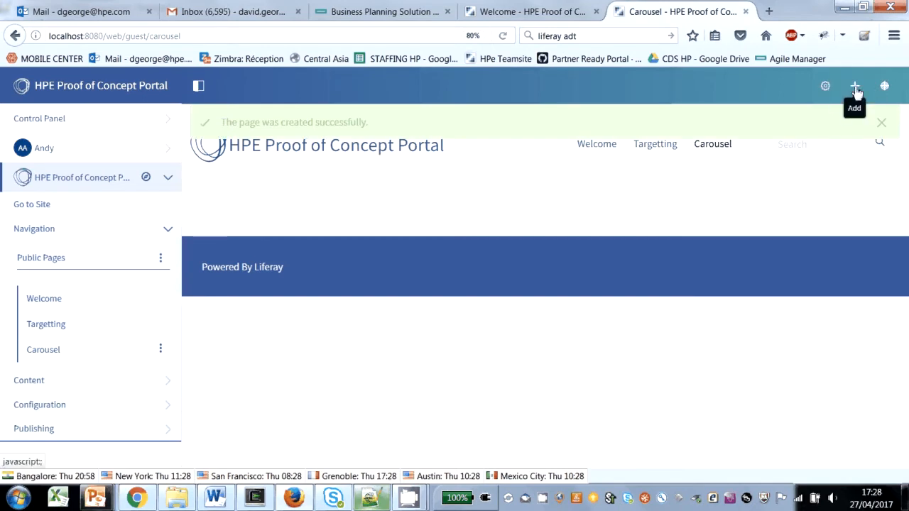
Step: Add an Asset Publisher from the Content Management applications to the new Carousel page and look over its listed content
left_click(854, 85)
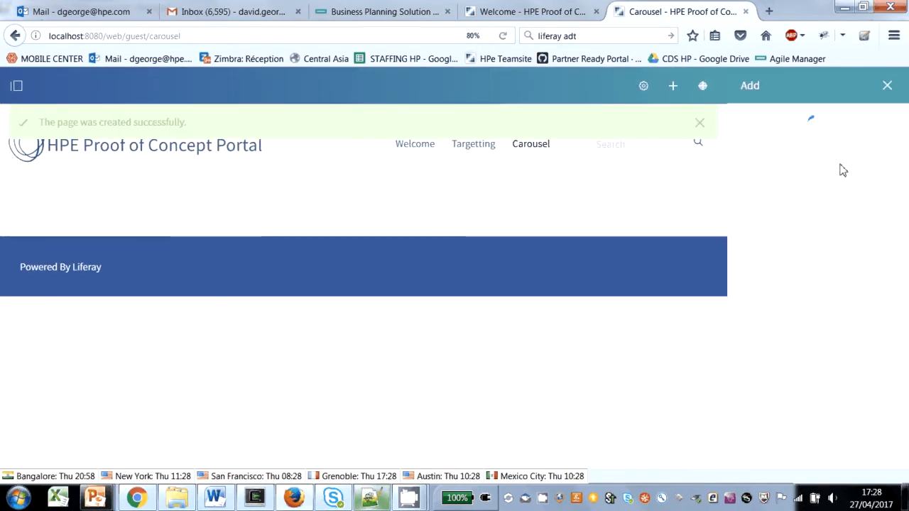
left_click(753, 118)
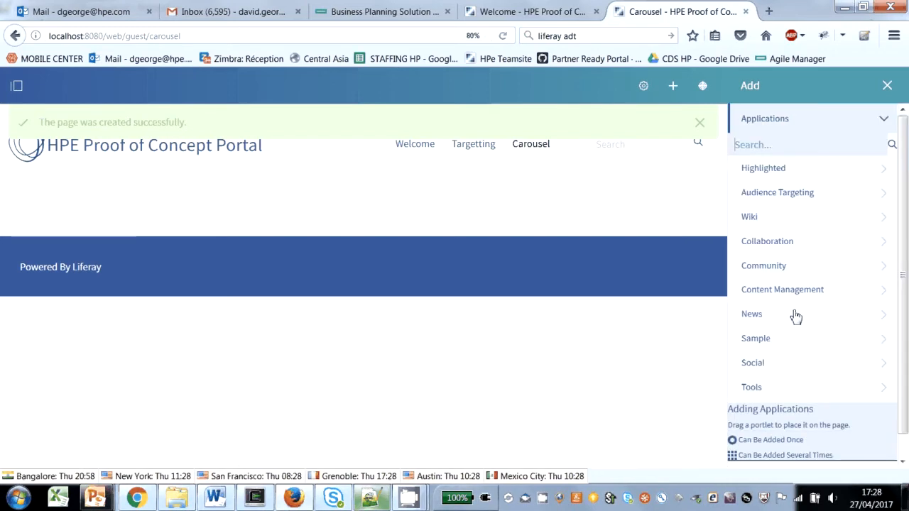
left_click(781, 293)
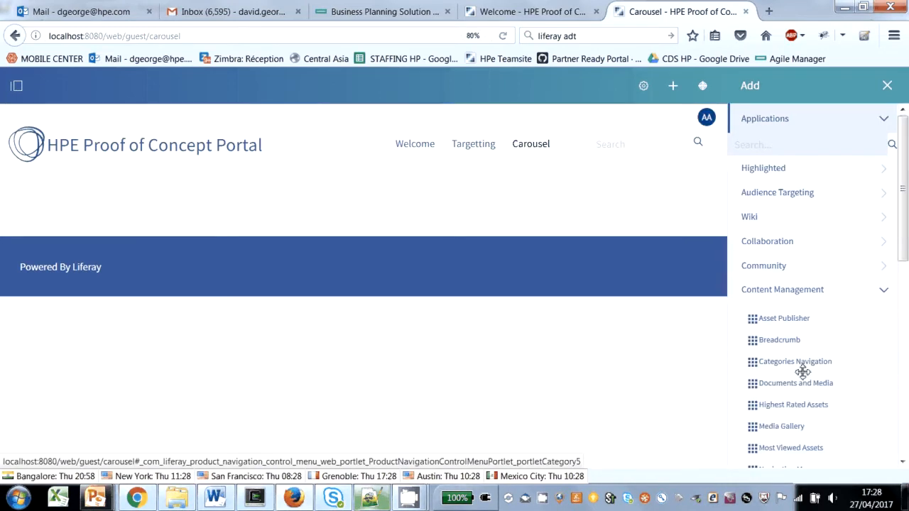
left_click_drag(777, 319, 362, 207)
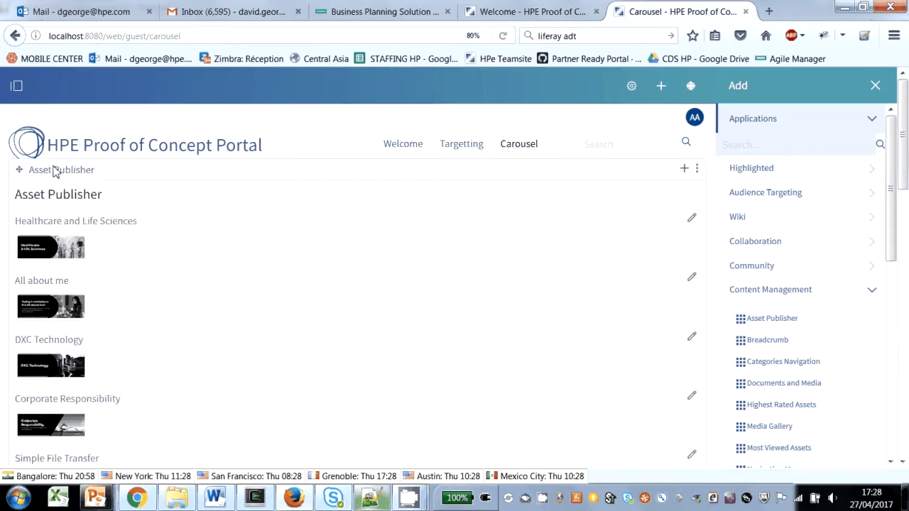
scroll(492, 321, "down", 5)
scroll(300, 303, "up", 2)
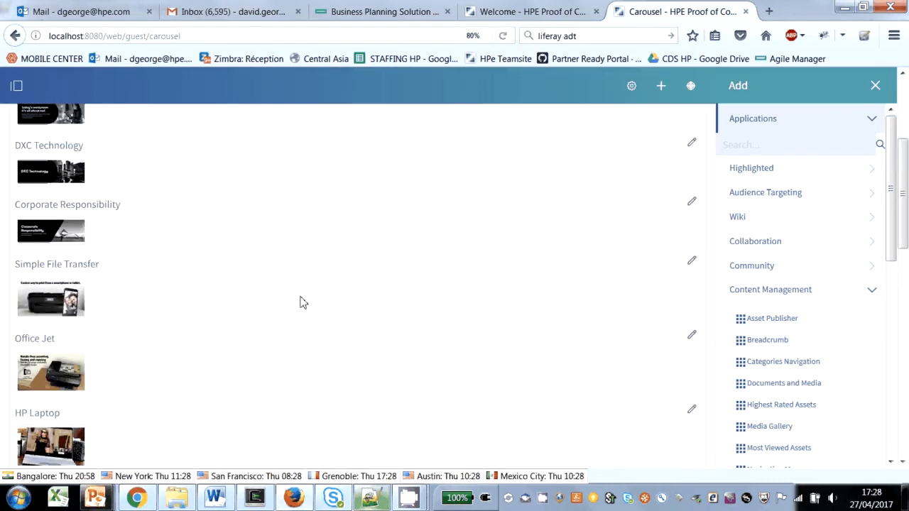
scroll(300, 302, "up", 3)
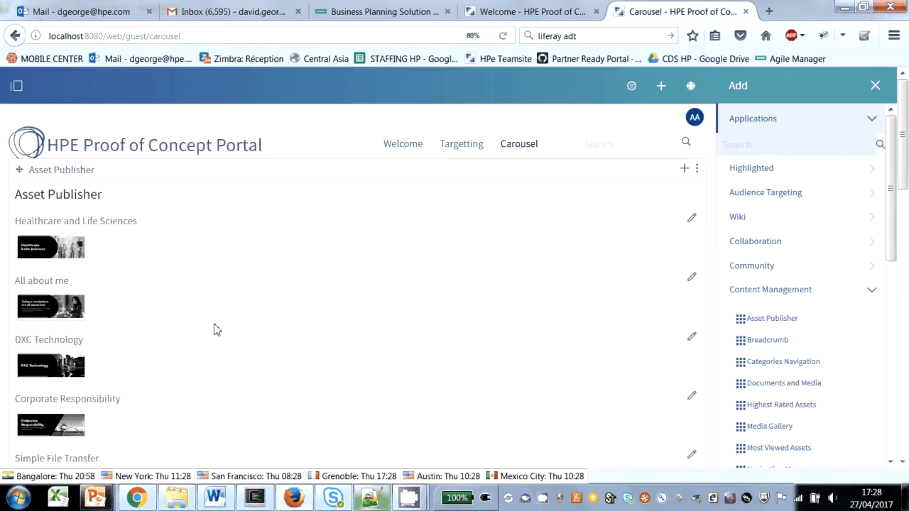
Step: Set the display template of the Carousel page's Asset Publisher to Carousel, save the configuration and check the rendered list
left_click(697, 171)
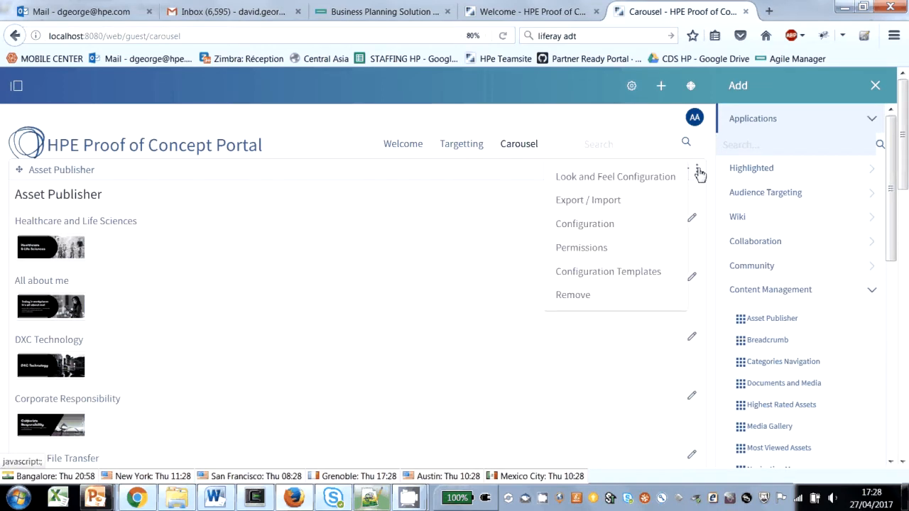
left_click(573, 227)
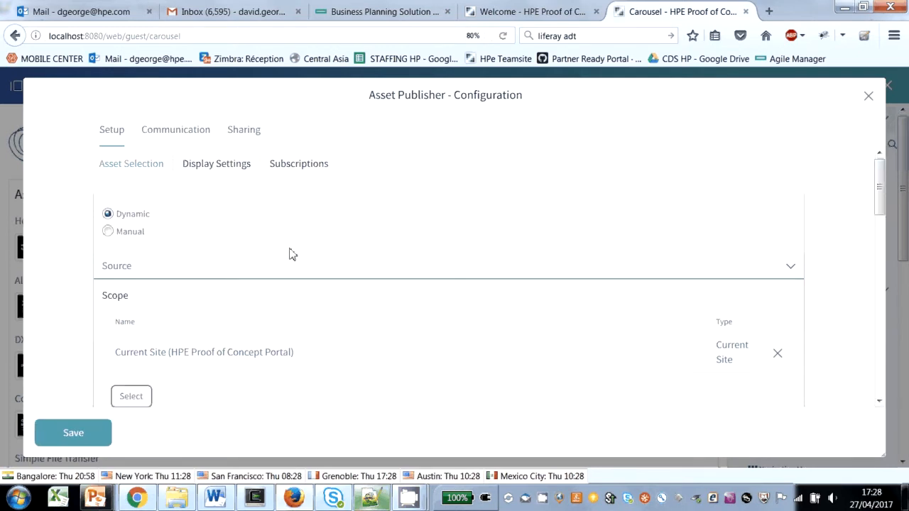
left_click(223, 170)
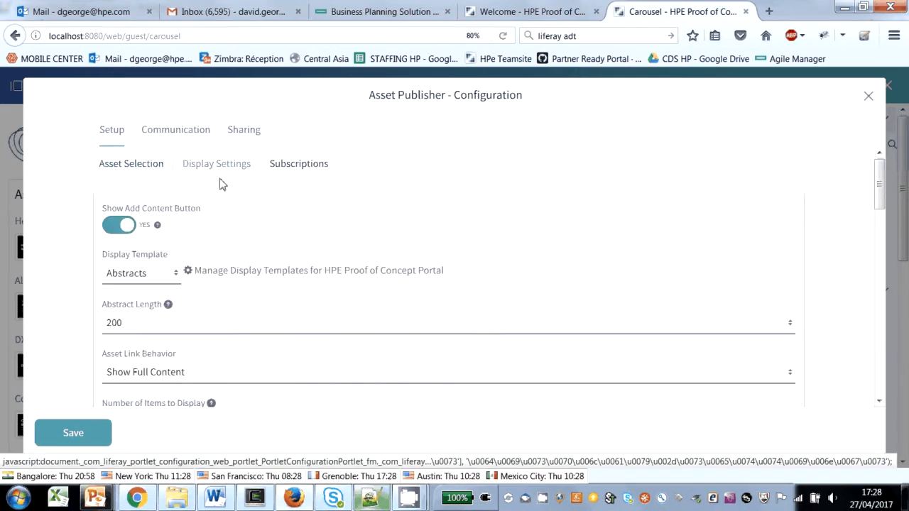
scroll(237, 324, "down", 2)
scroll(237, 328, "down", 2)
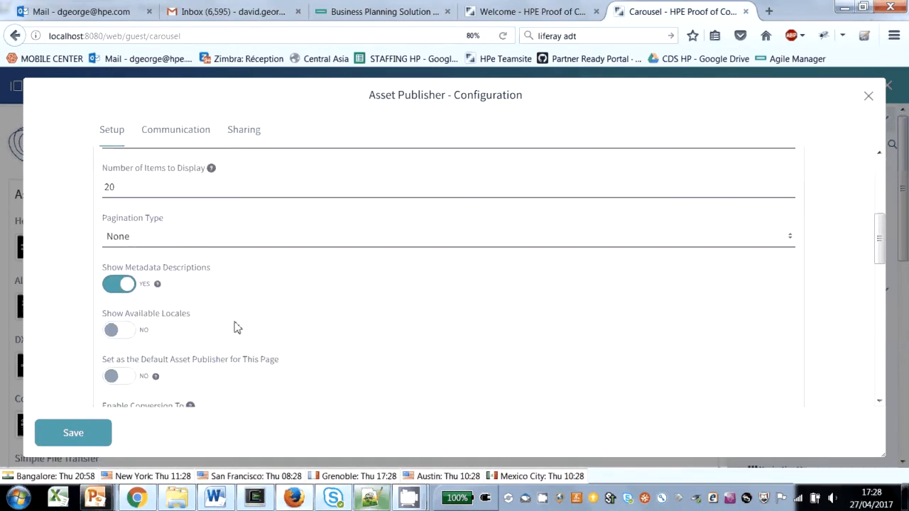
scroll(237, 327, "down", 1)
scroll(237, 327, "up", 3)
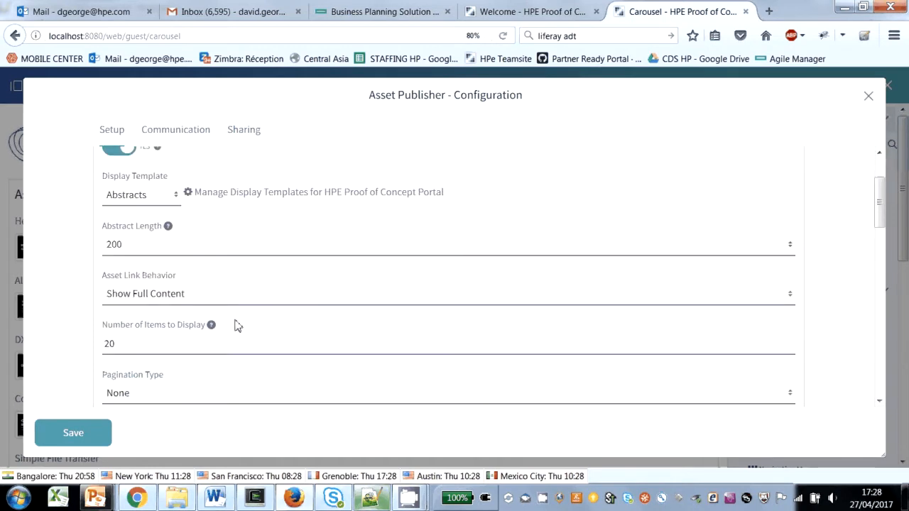
left_click(170, 197)
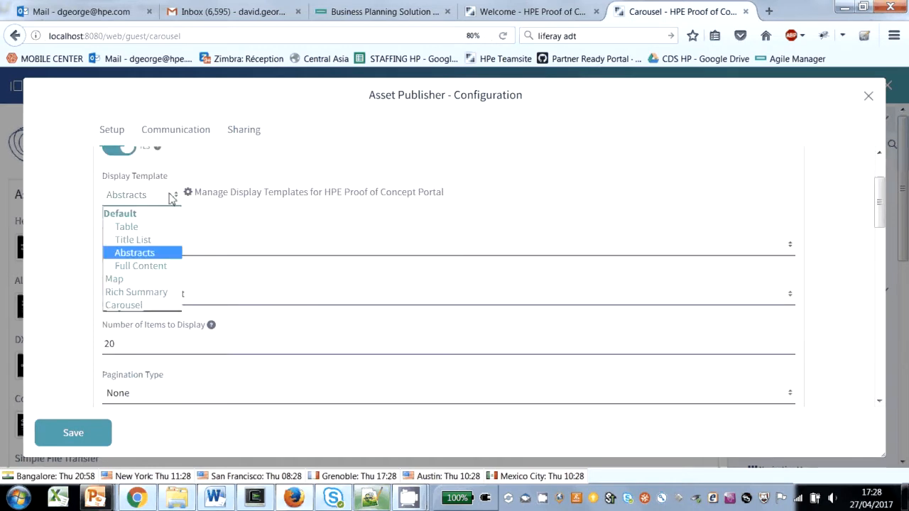
left_click(139, 309)
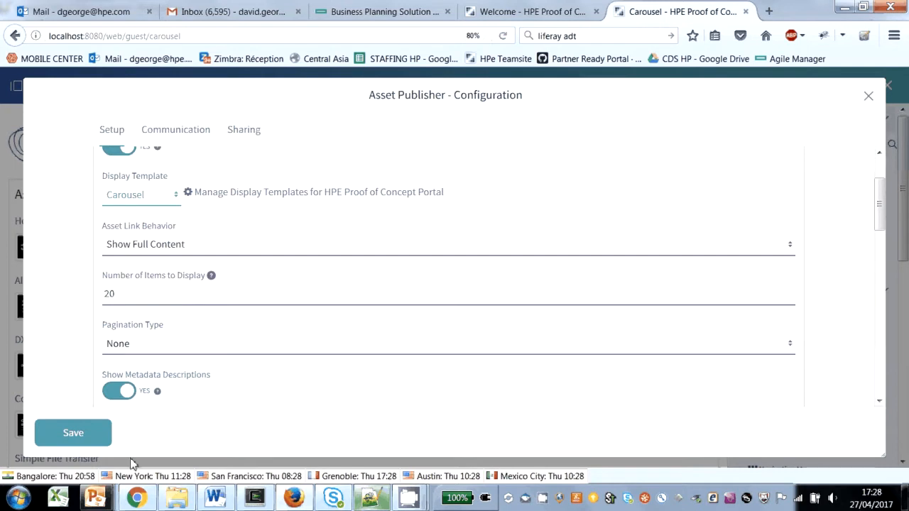
left_click(64, 435)
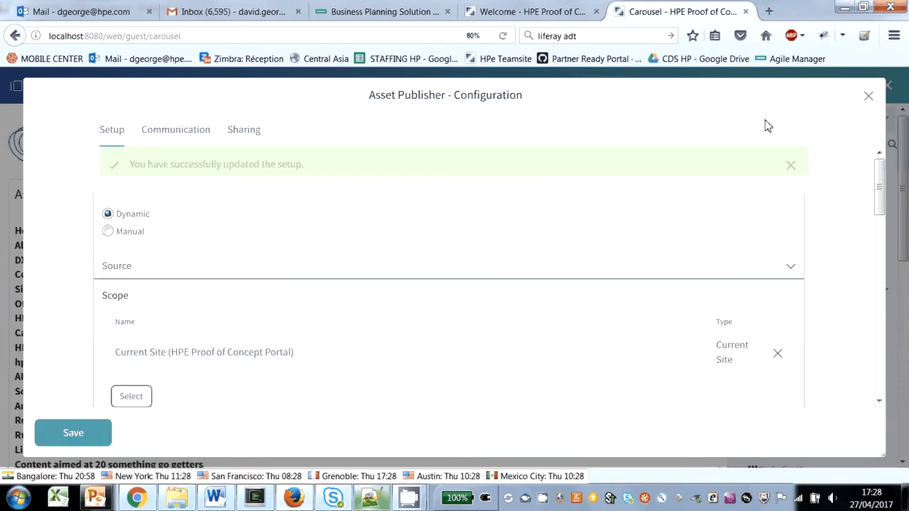
left_click(869, 96)
scroll(110, 319, "down", 3)
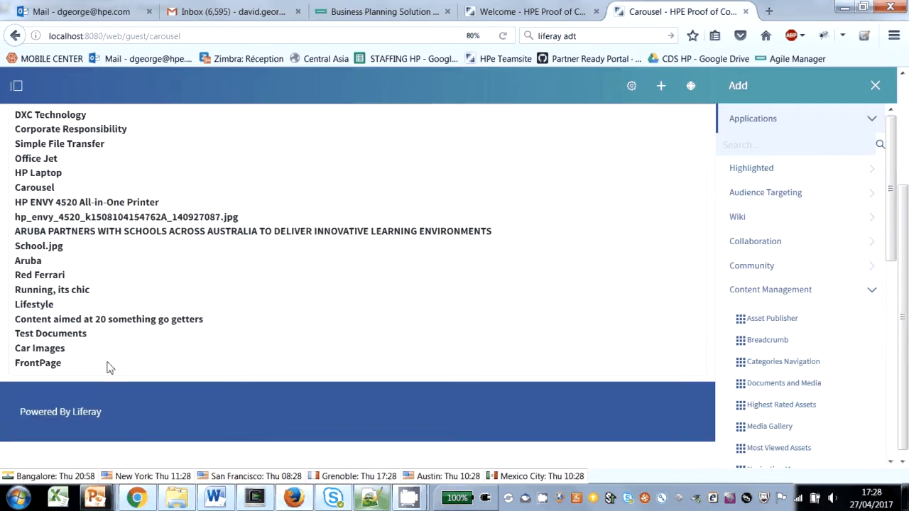
scroll(84, 191, "up", 3)
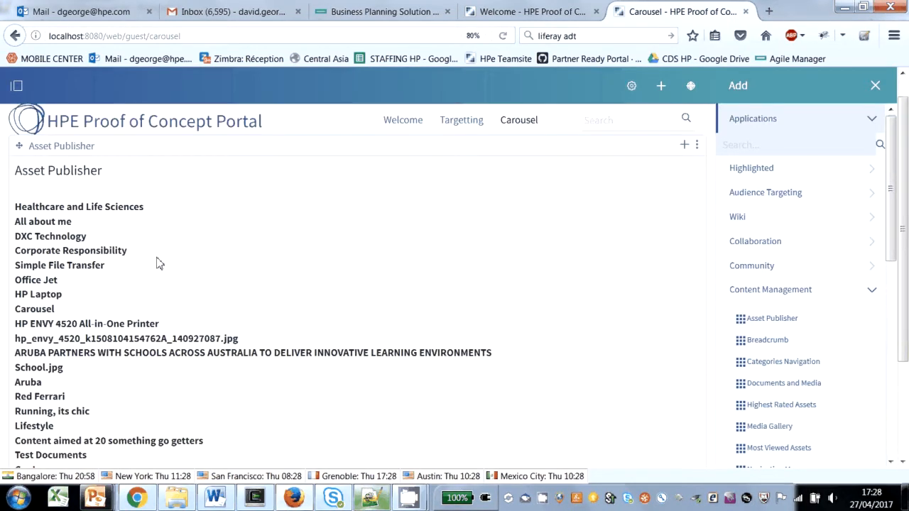
Step: Return to the Carousel template being edited in the Welcome browser tab and bring its script into view
left_click(505, 17)
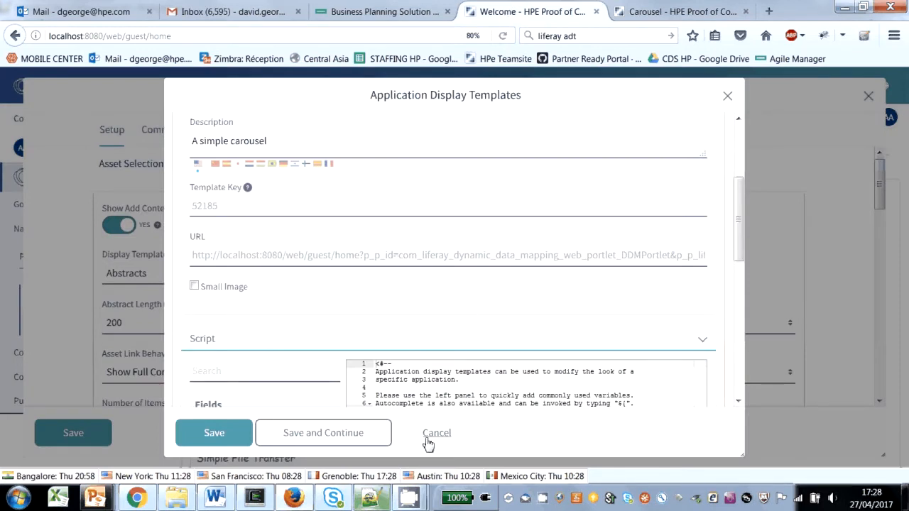
left_click_drag(737, 214, 737, 306)
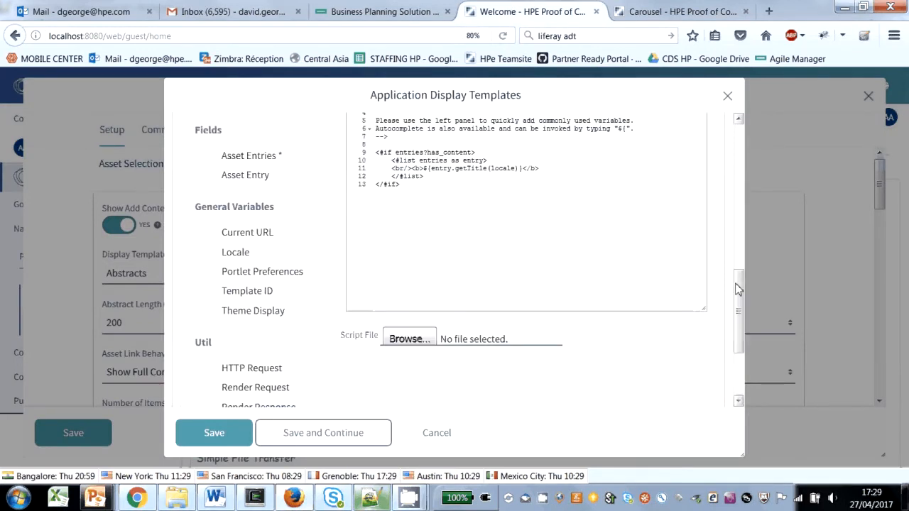
left_click(421, 189)
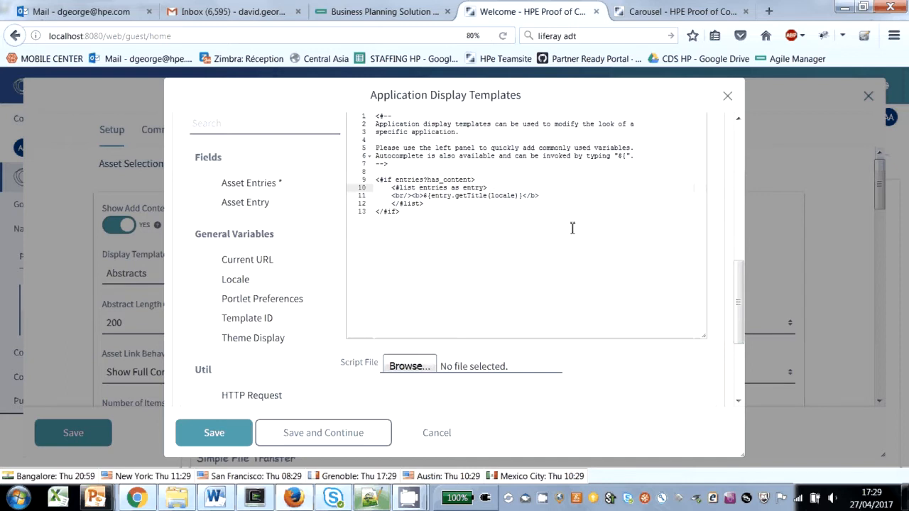
Step: Copy the <#if className == "com.liferay.document.library.kernel.model.DLFileEntry" > block through its closing </#if> from carousel.txt in Notepad++ and return to Firefox
key("alt+Tab")
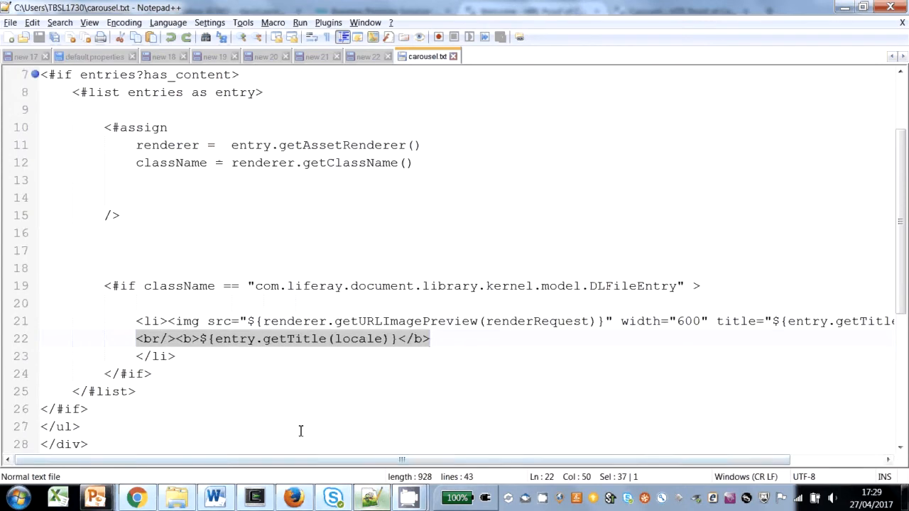
left_click_drag(309, 466, 525, 460)
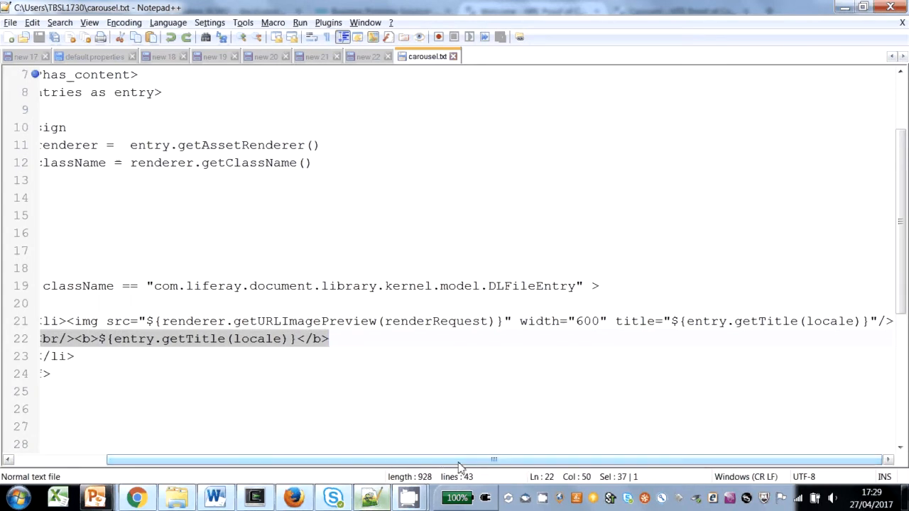
left_click_drag(454, 465, 264, 440)
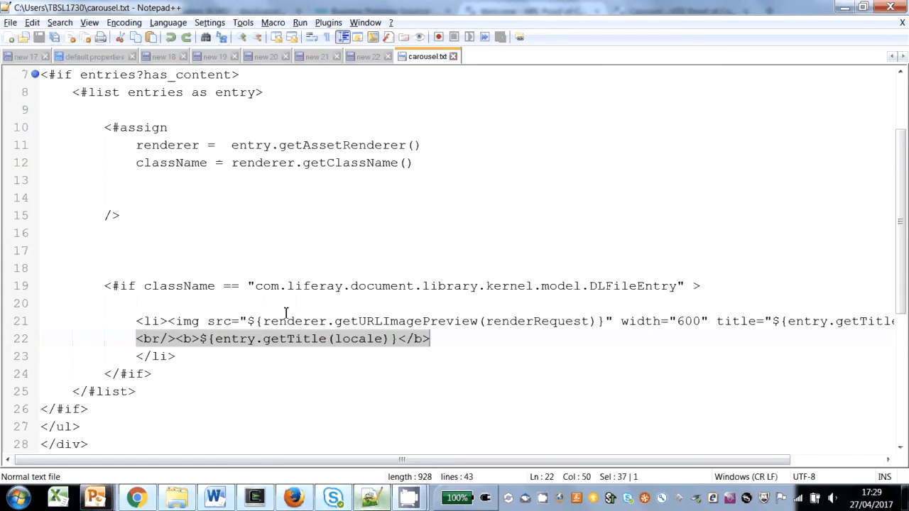
double_click(557, 323)
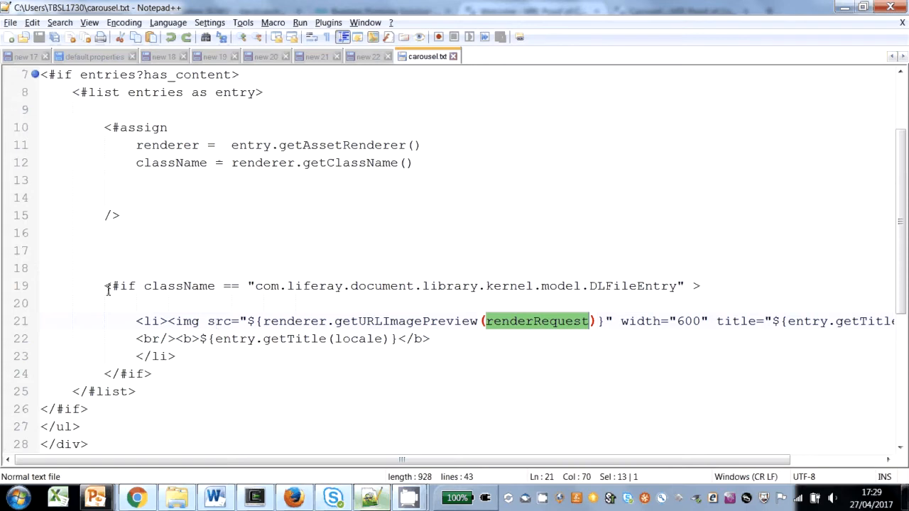
left_click_drag(103, 285, 176, 380)
key("ctrl+c")
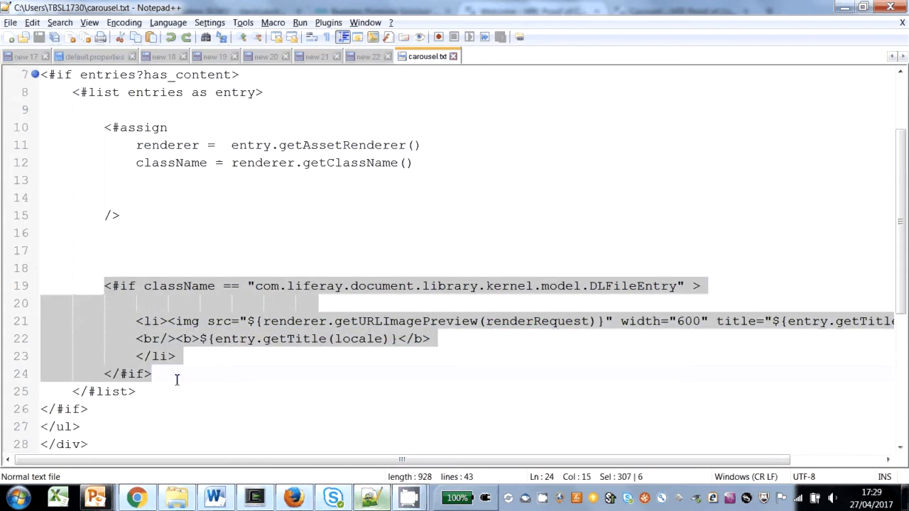
key("alt+Tab")
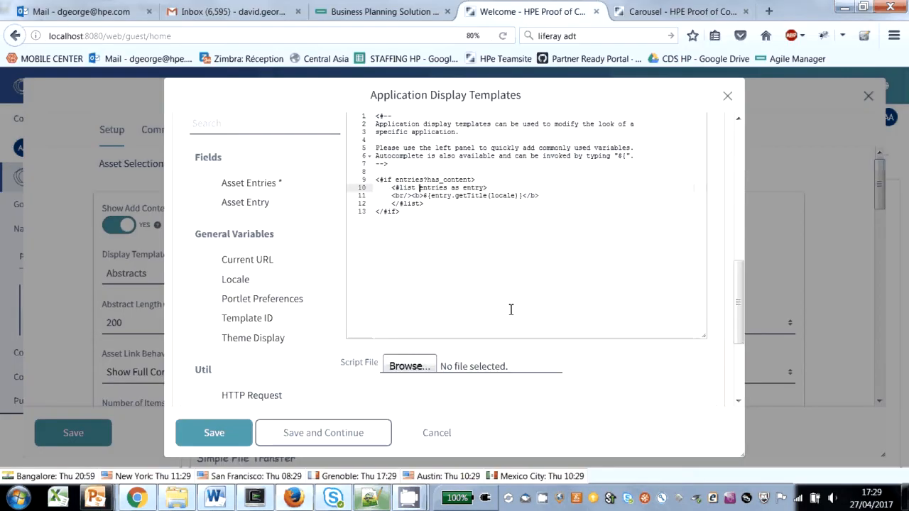
Step: Replace the <br/><b>${entry.getTitle(locale)}</b> line in the list loop with the copied DLFileEntry block and indent its opening line one level
left_click(410, 188)
key("alt+Tab")
key("alt+Tab")
triple_click(524, 193)
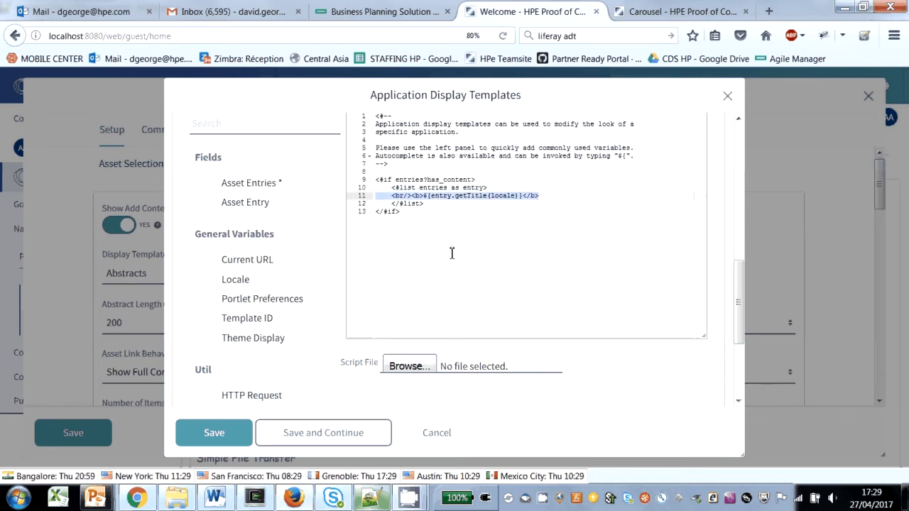
key("ctrl+v")
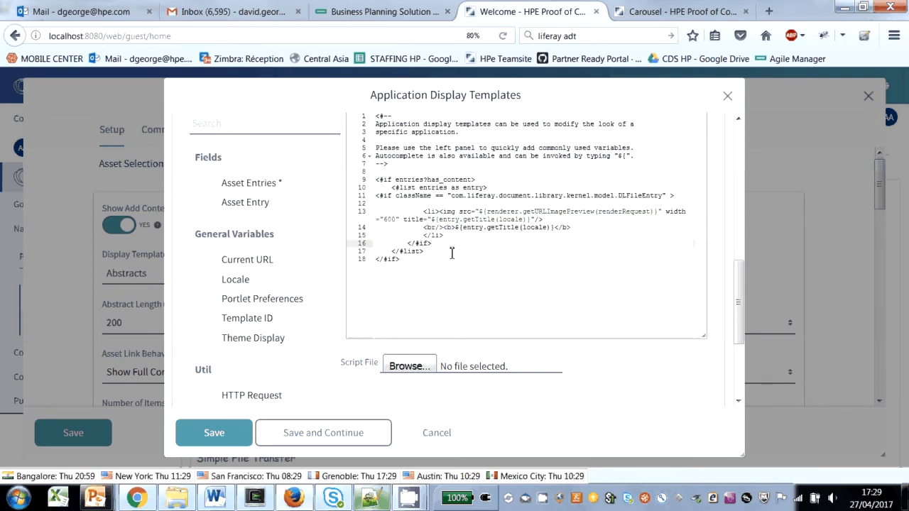
left_click(378, 196)
key("Tab")
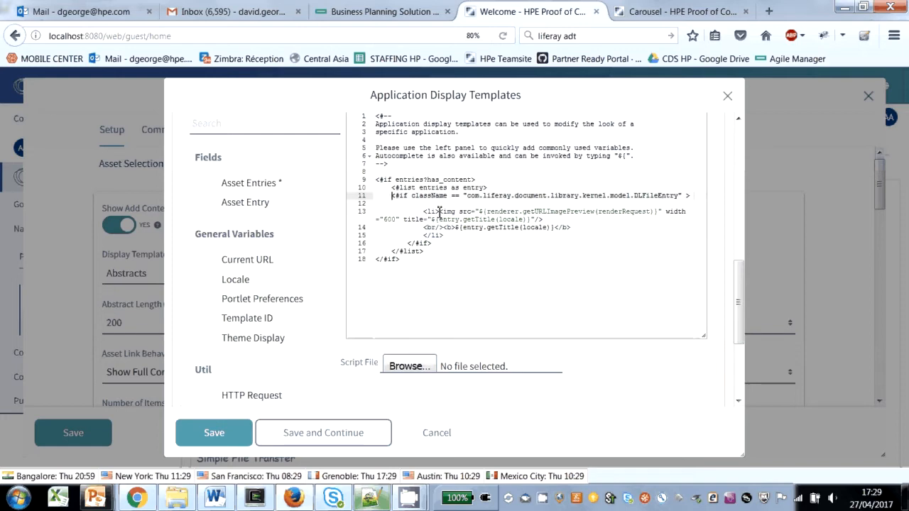
Step: Insert the <ul> tag from carousel.txt in Notepad++ above <#if entries?has_content> in the template script and add </ul> at the script's end
key("alt+Tab")
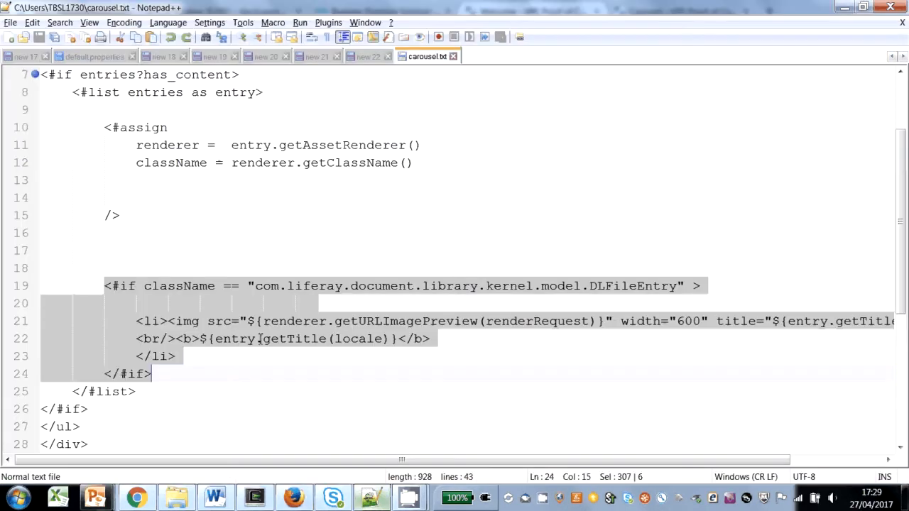
scroll(164, 234, "up", 2)
left_click_drag(72, 145, 38, 145)
key("ctrl+c")
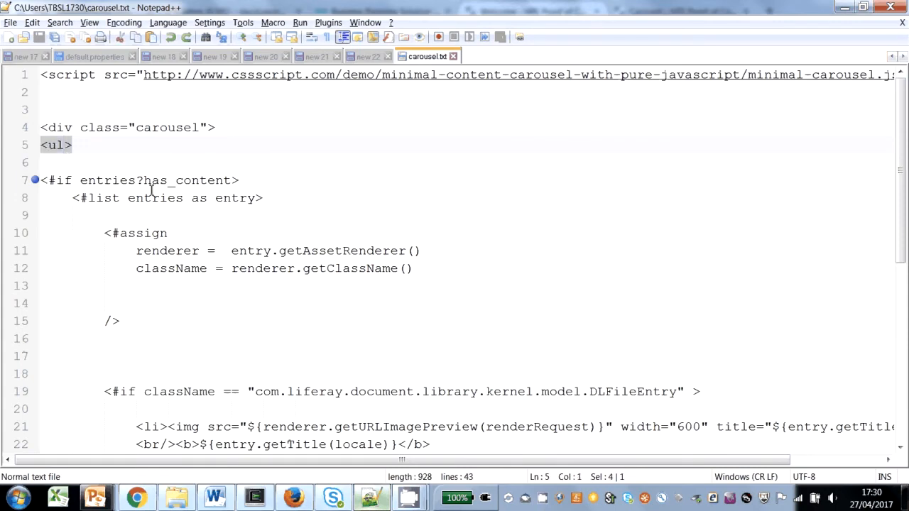
key("alt+Tab")
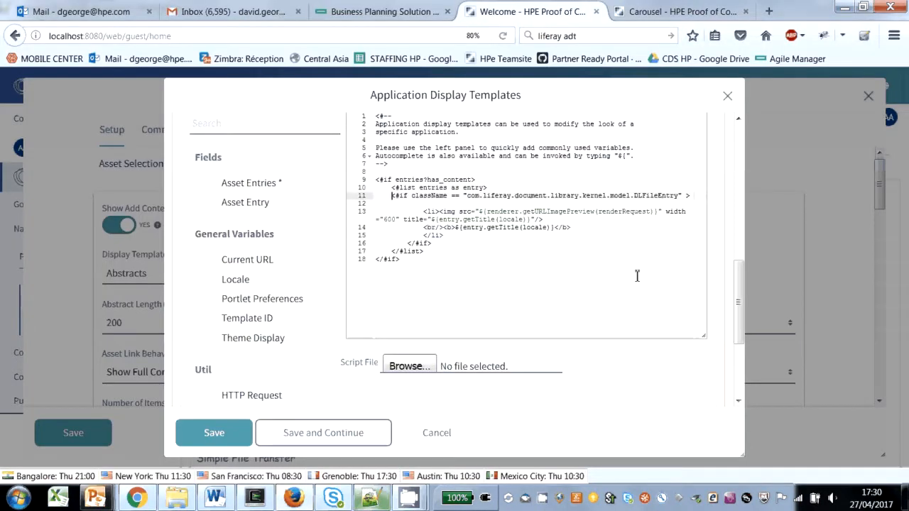
left_click(426, 174)
key("Return")
key("ctrl+v")
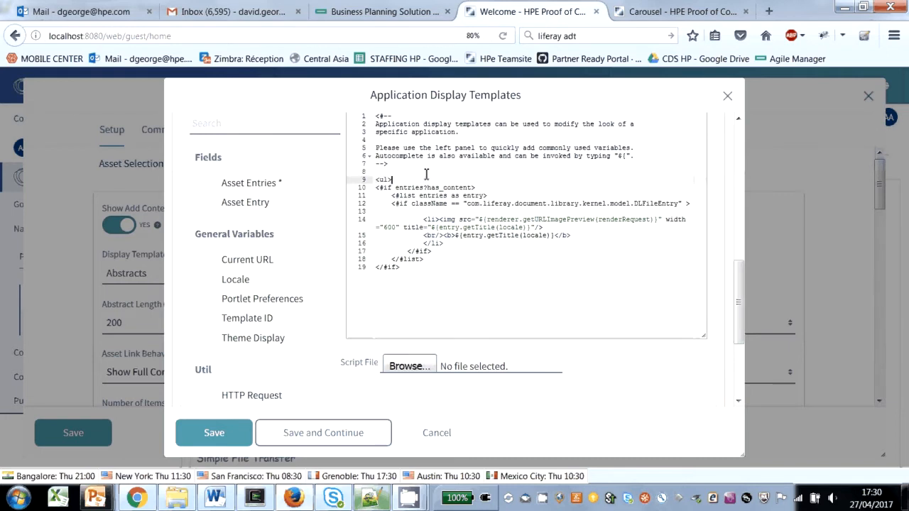
key("ctrl+End")
key("Return")
type("</ul>")
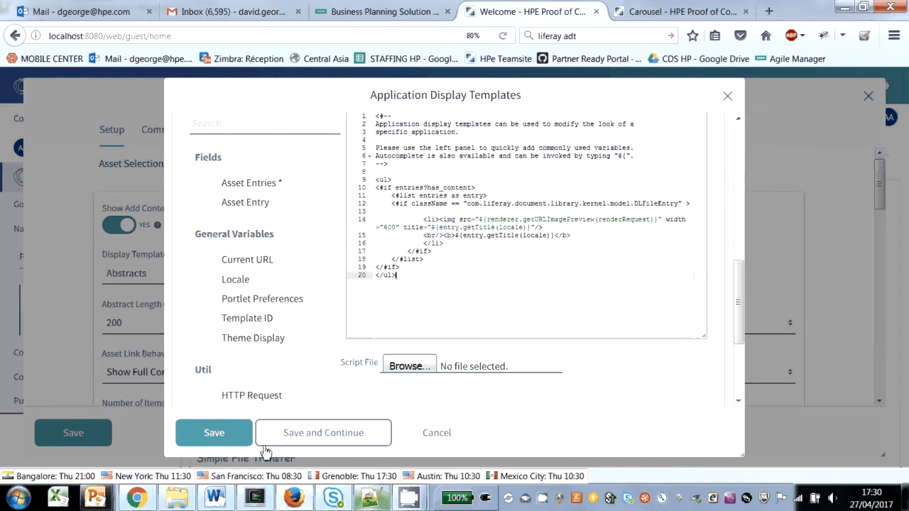
Step: Reload the Carousel page to check the template's output, and return to the script of the Carousel template in the Welcome tab
left_click(653, 12)
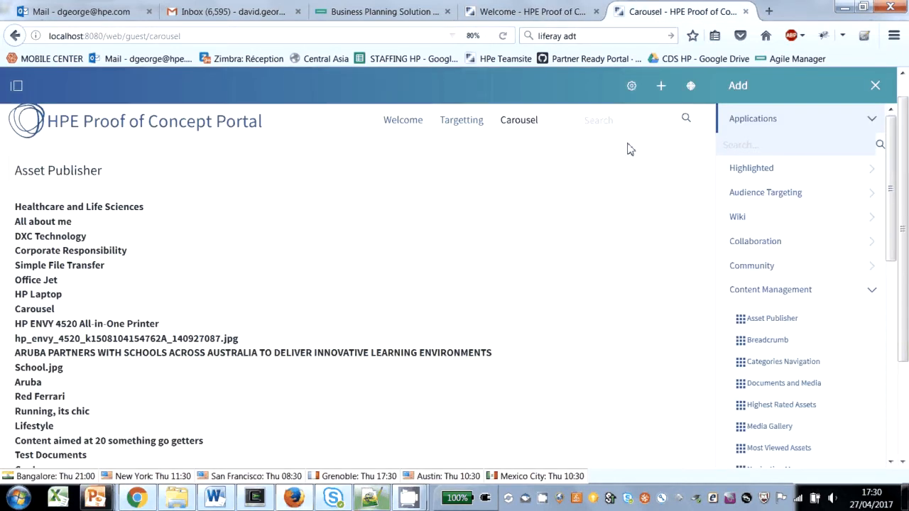
left_click(501, 35)
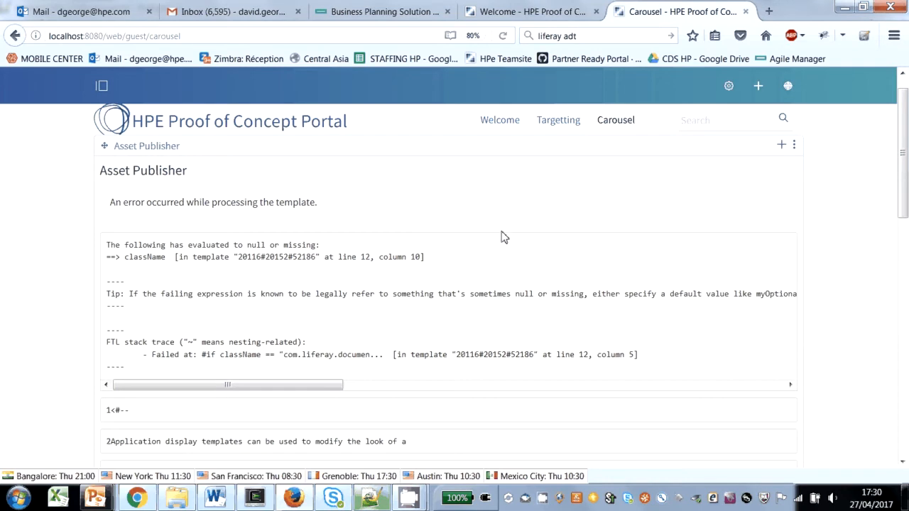
left_click(524, 14)
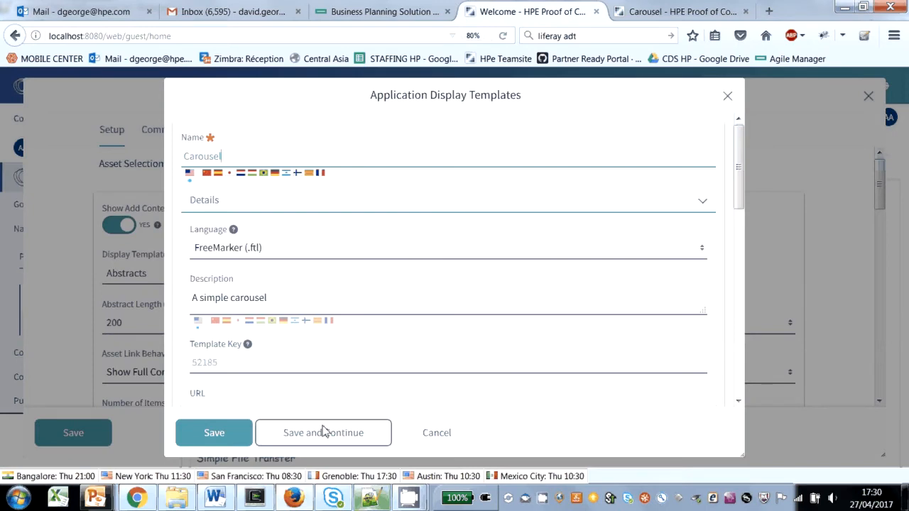
scroll(547, 270, "down", 3)
scroll(547, 270, "down", 4)
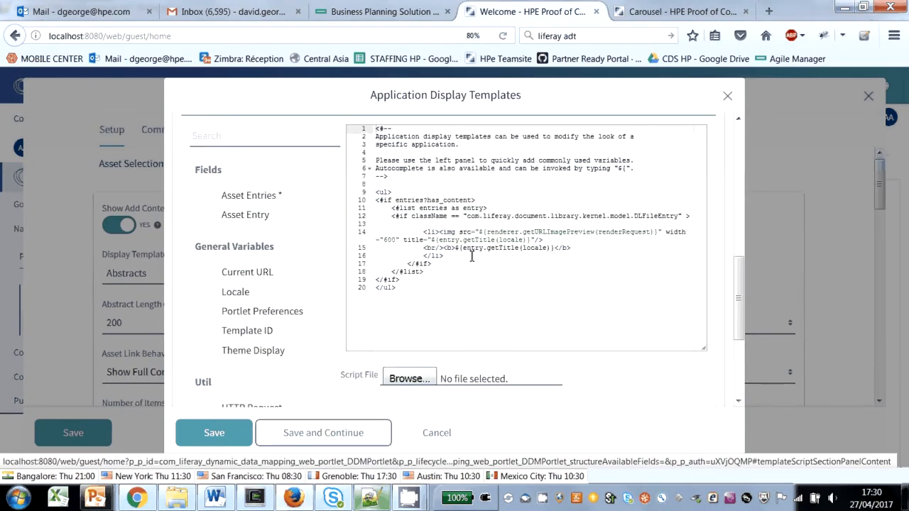
Step: Copy the <#assign> block defining renderer and className from carousel.txt in Notepad++ and paste it below the <#list entries as entry> line in Firefox
left_click(489, 201)
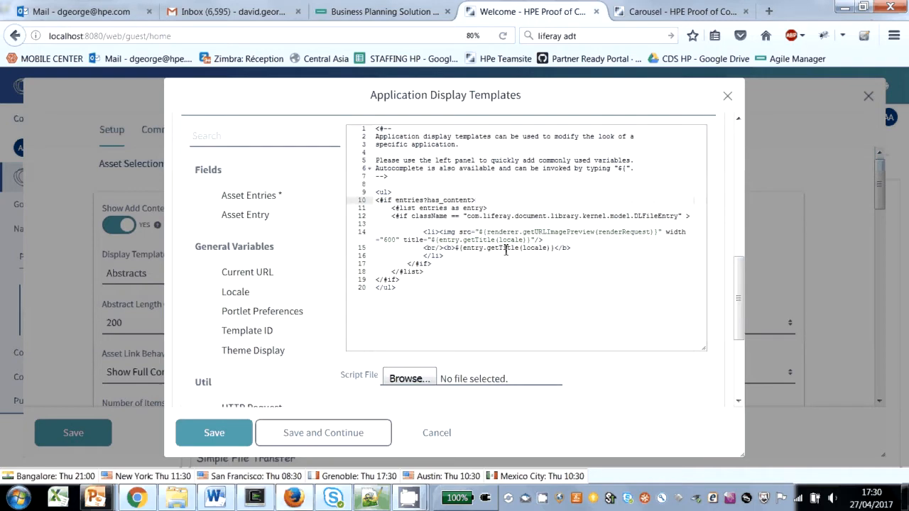
key("alt+Tab")
left_click_drag(105, 232, 169, 342)
key("ctrl+c")
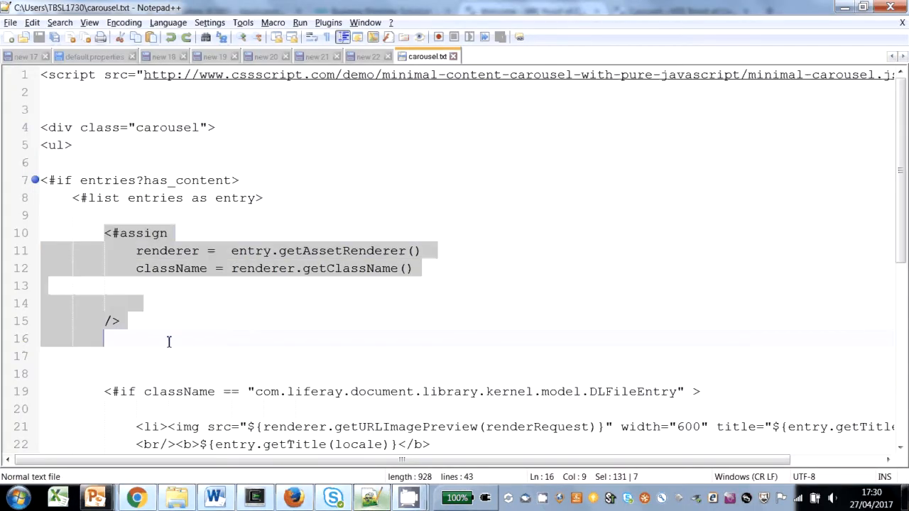
key("alt+Tab")
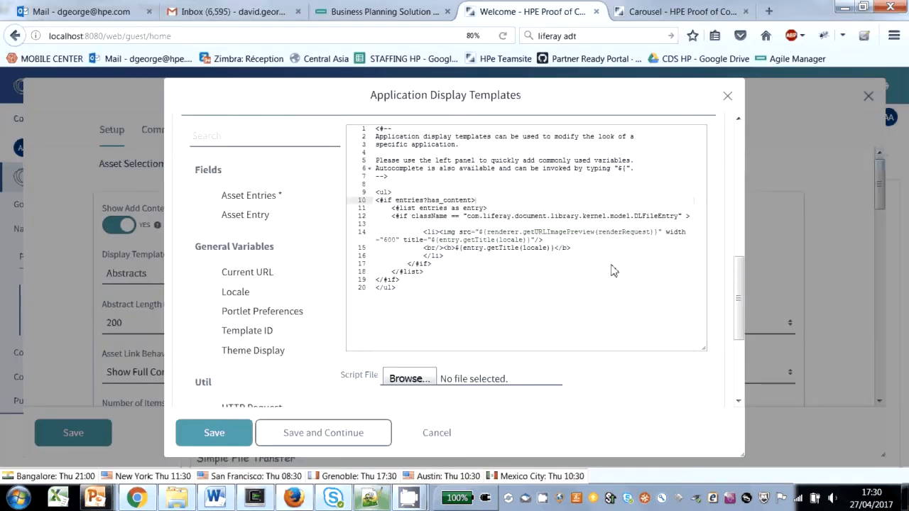
key("alt+Tab")
key("alt+Tab")
left_click(517, 207)
key("alt+Tab")
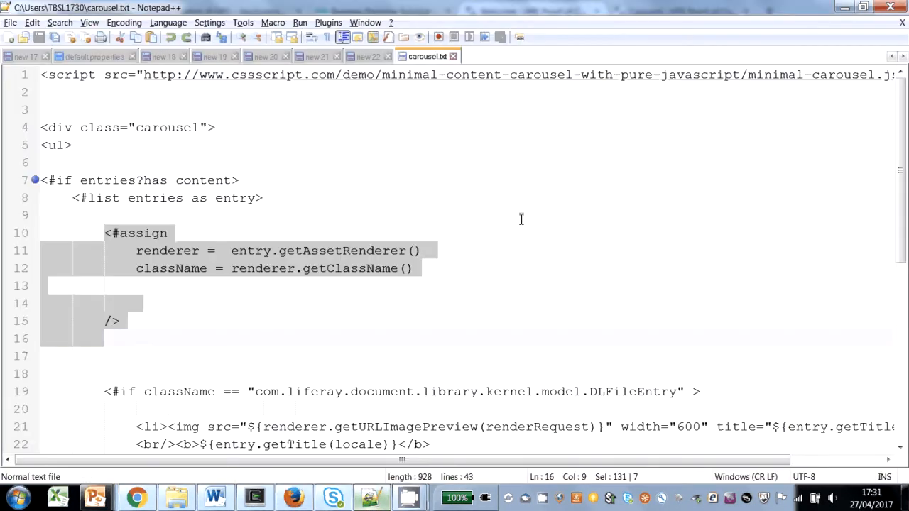
key("alt+Tab")
key("ctrl+v")
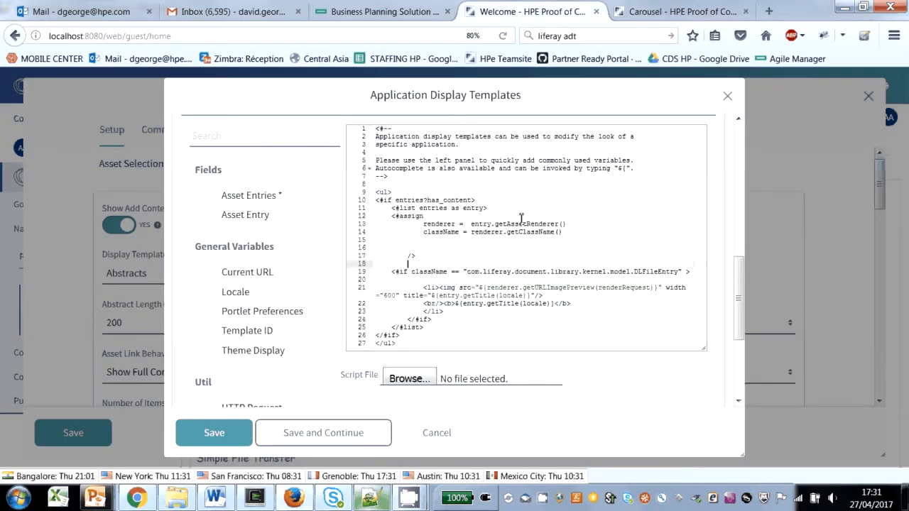
Step: Indent the <#assign line one level and delete the two blank lines before the block's closing />
left_click(391, 216)
key("Tab")
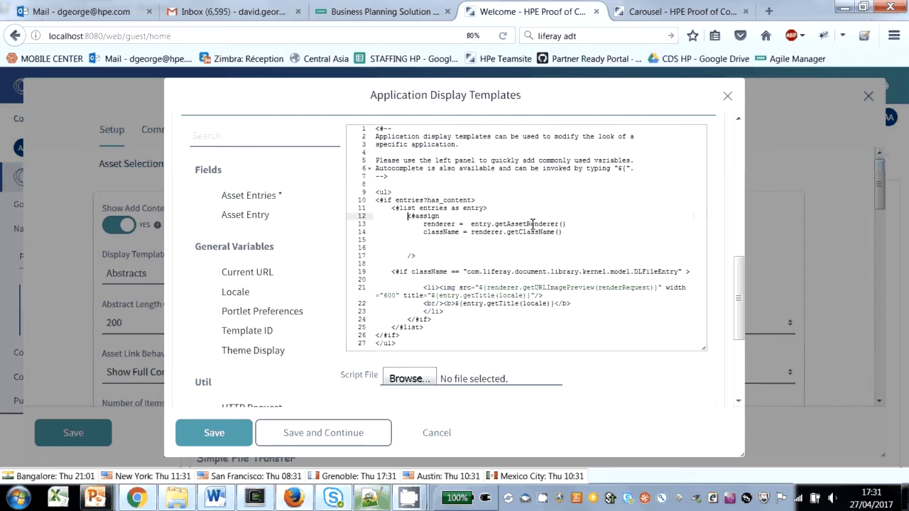
left_click_drag(421, 247, 353, 244)
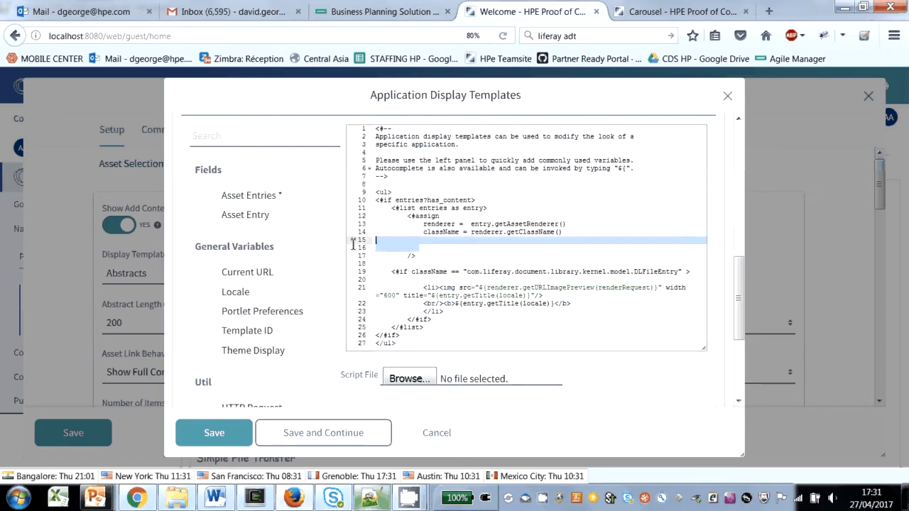
key("BackSpace")
key("BackSpace")
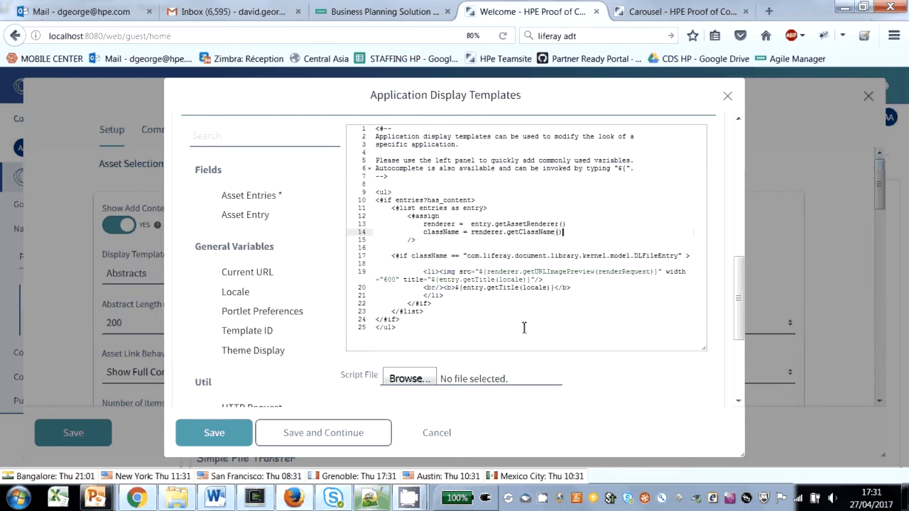
Step: Save the Carousel template and reload the Carousel page to look through the rendered images
left_click(217, 435)
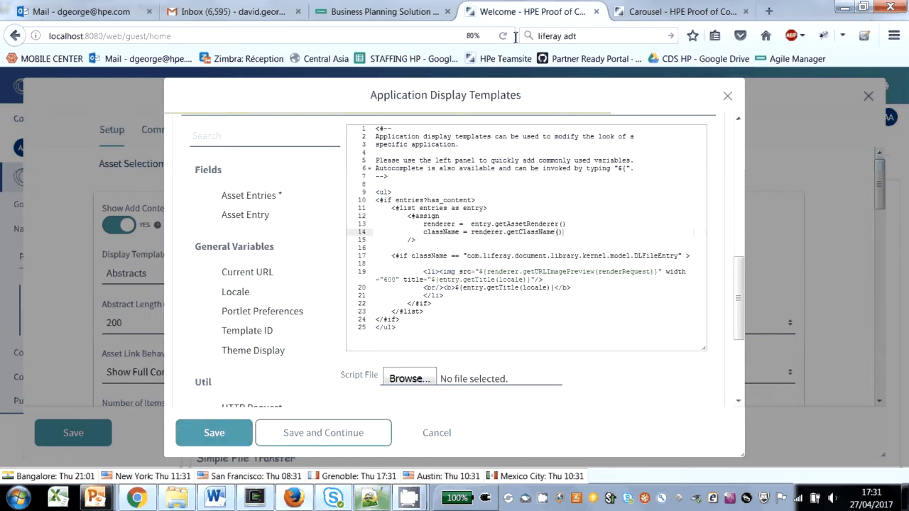
left_click(651, 15)
left_click(503, 36)
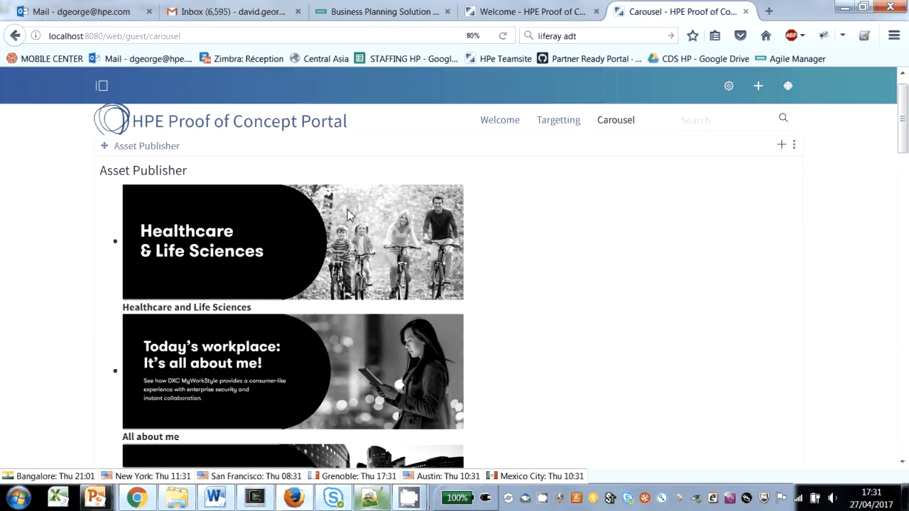
scroll(347, 209, "down", 7)
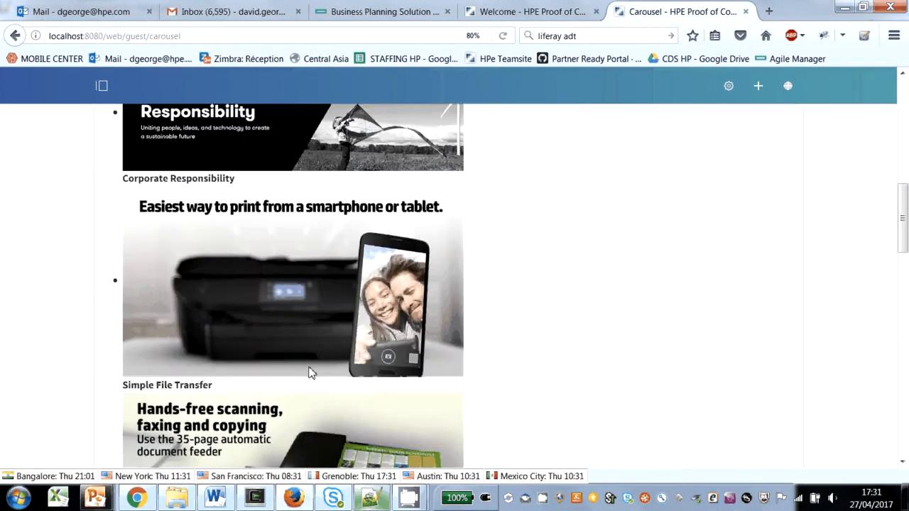
scroll(310, 373, "down", 8)
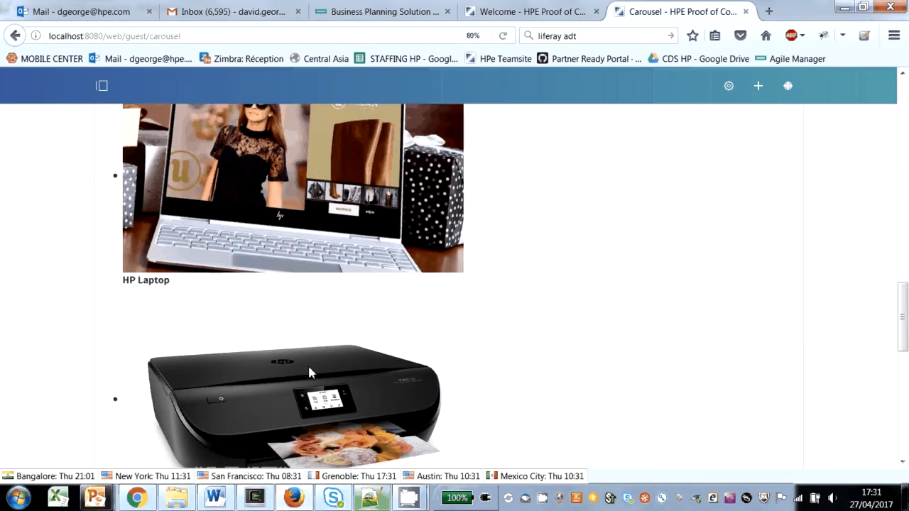
scroll(307, 369, "up", 15)
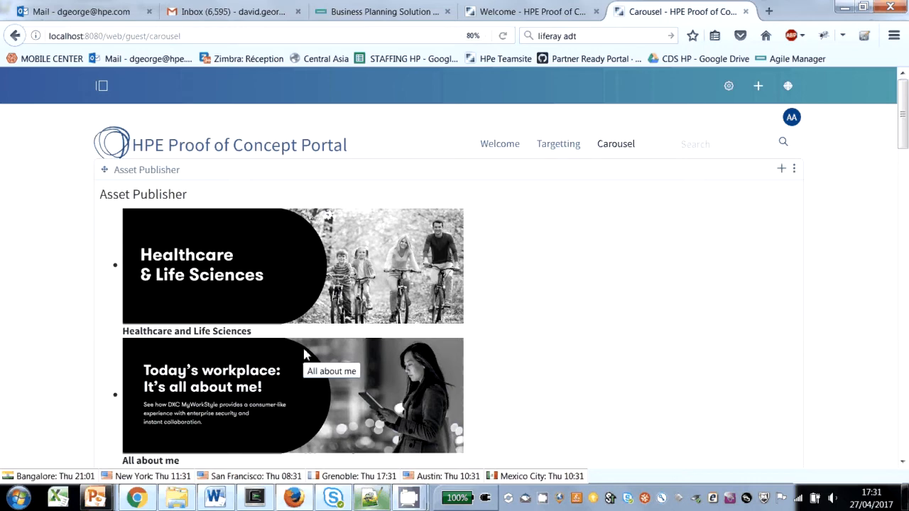
Step: Copy the code in carousel.txt from its first line through the closing </script> tag in Notepad++ and return to Firefox
key("alt+Tab")
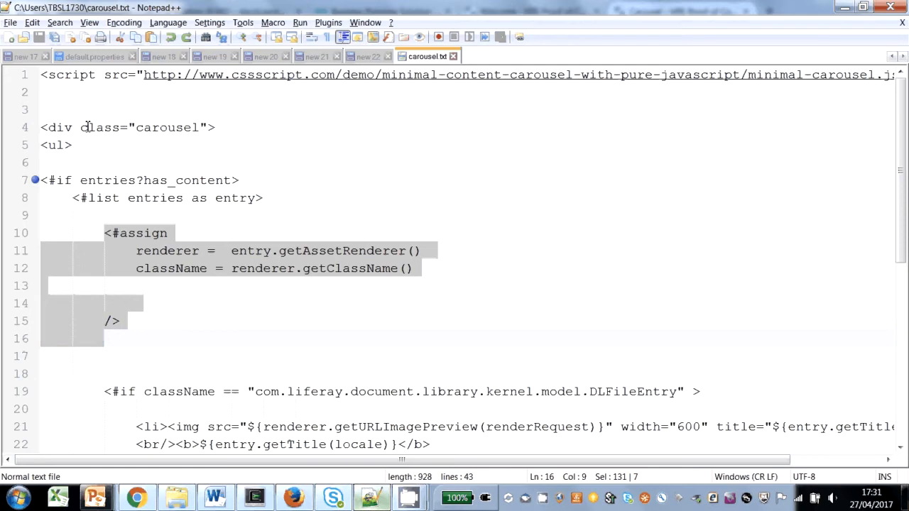
left_click(43, 75)
left_click_drag(42, 75, 174, 497)
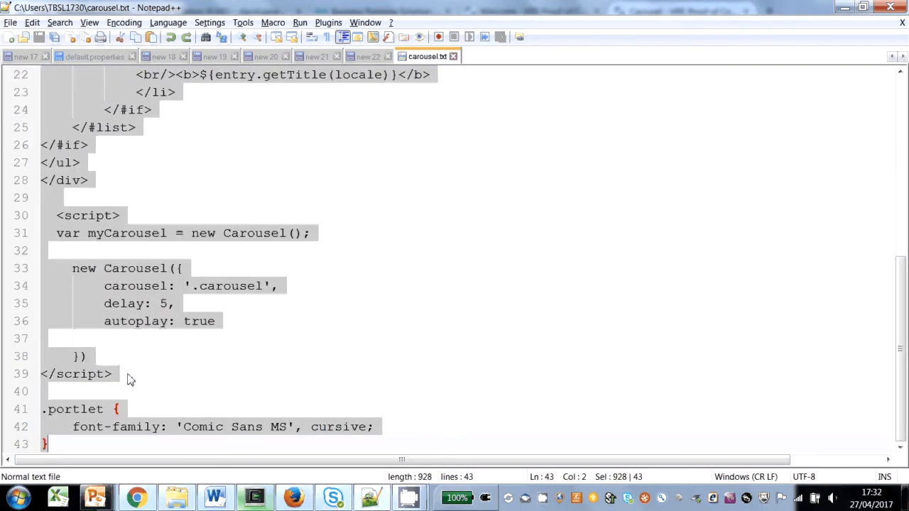
left_click_drag(129, 377, 4, 4)
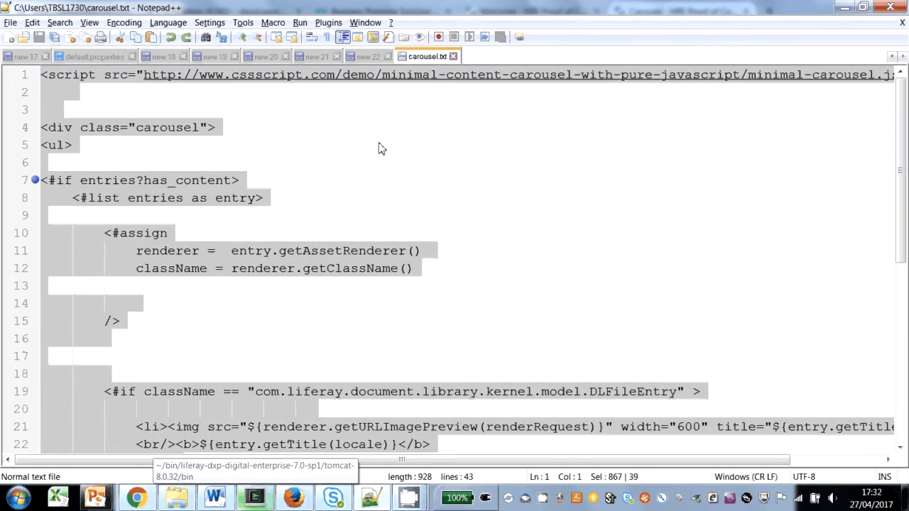
key("alt+Tab")
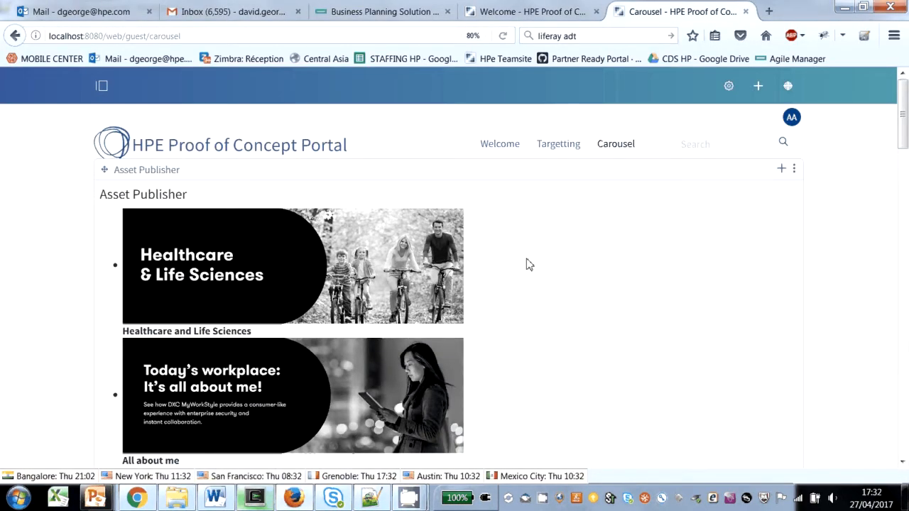
Step: Replace the entire script of the Carousel template in the Welcome tab with the copied carousel code
left_click(532, 11)
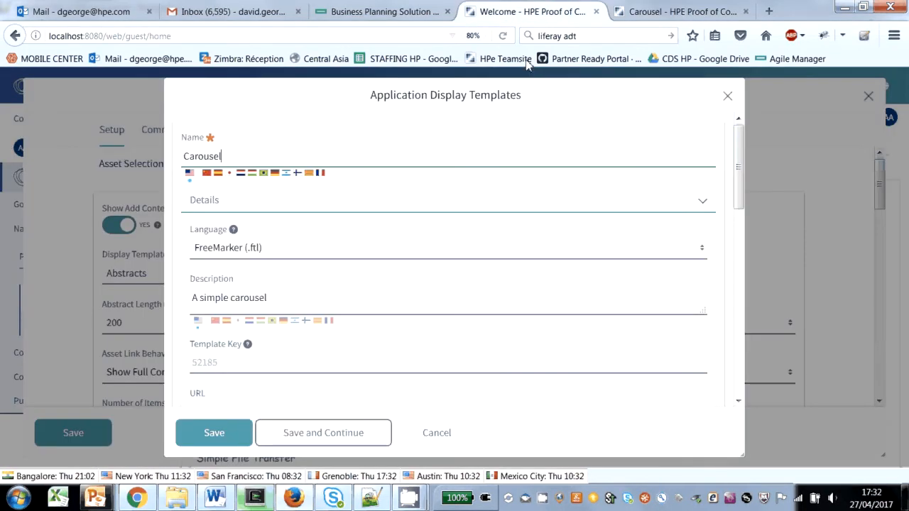
scroll(499, 283, "down", 10)
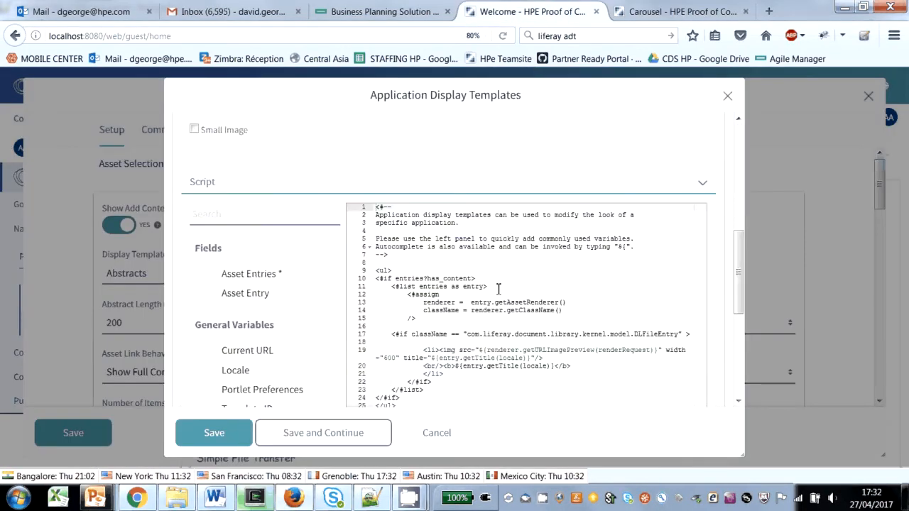
scroll(426, 266, "up", 3)
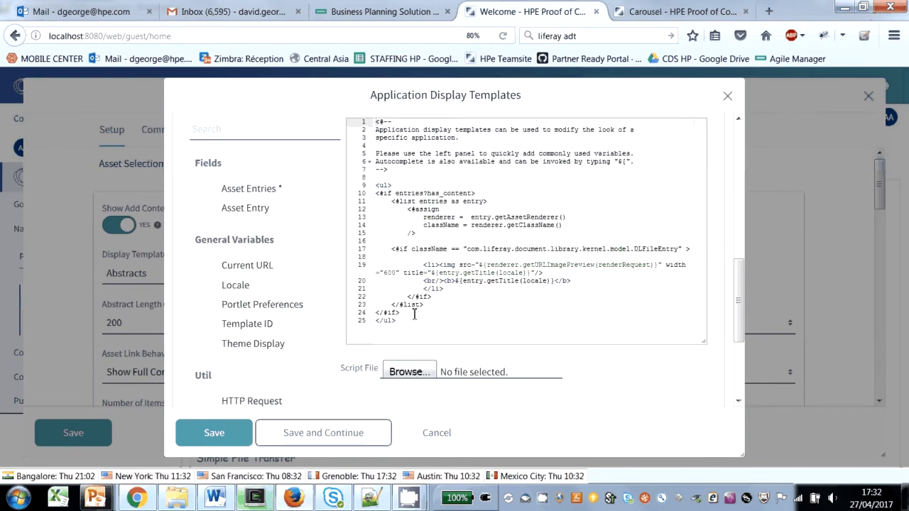
key("ctrl+a")
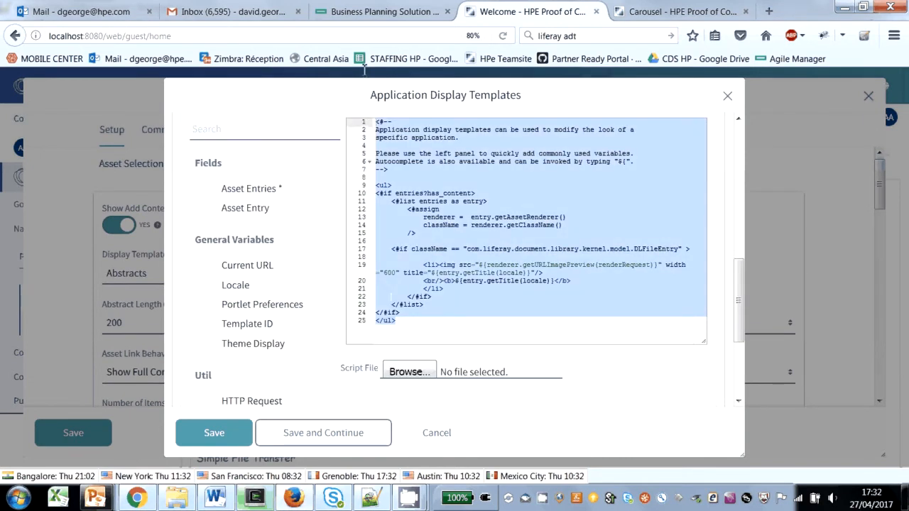
key("ctrl+v")
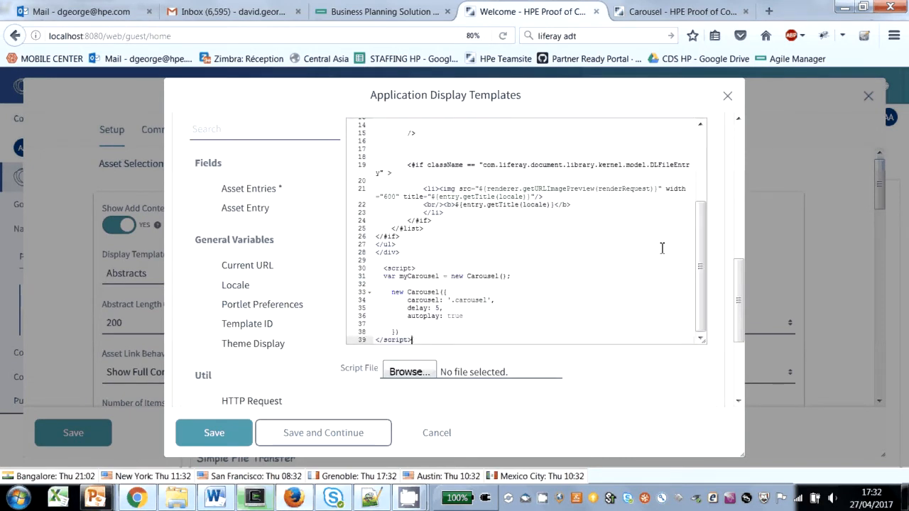
Step: Review the template script from the minimal-carousel.js include to the new Carousel options, and highlight carousel in the carousel: '.carousel' option
scroll(698, 137, "up", 3)
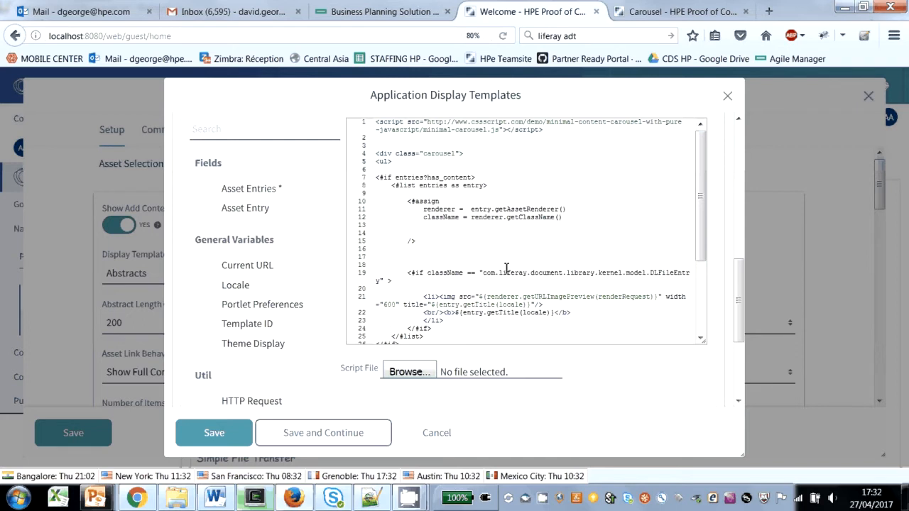
scroll(497, 267, "down", 3)
scroll(485, 267, "down", 8)
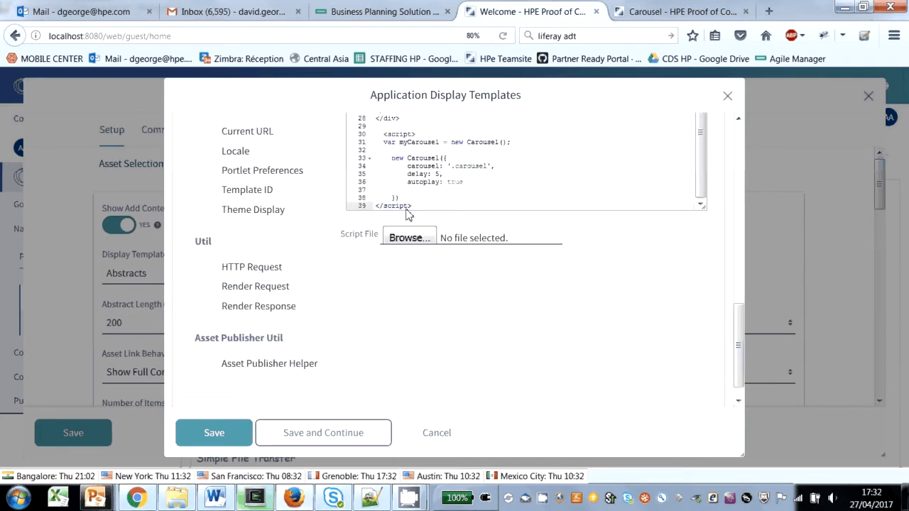
scroll(418, 181, "down", 2)
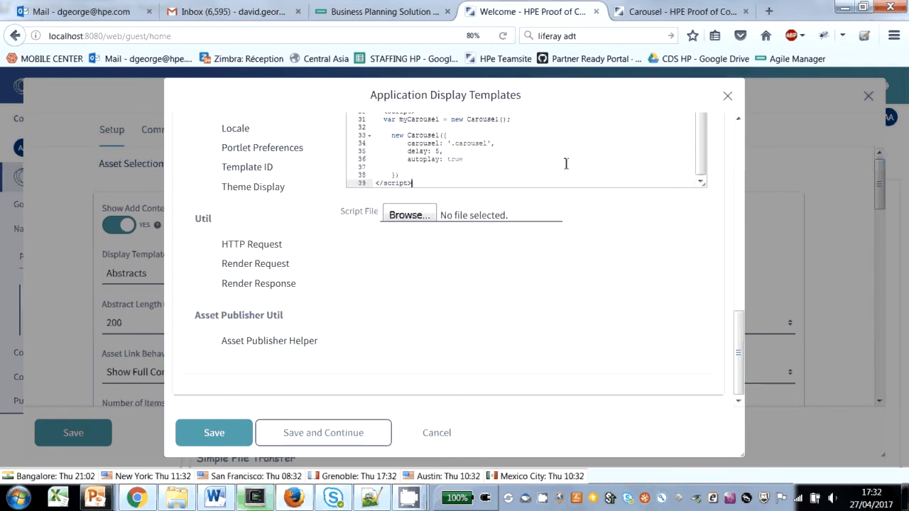
double_click(465, 145)
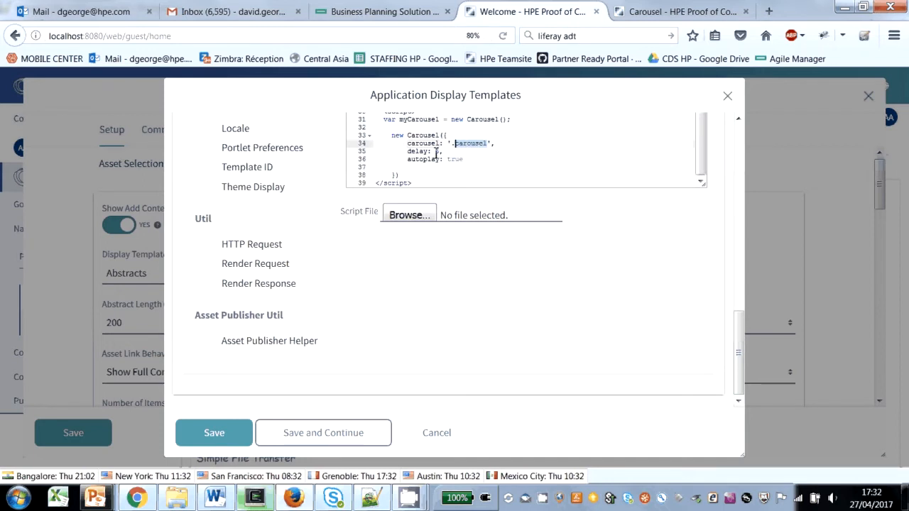
Step: Save the Carousel template without closing its editor and reload the Carousel page to watch the carousel run
left_click(355, 440)
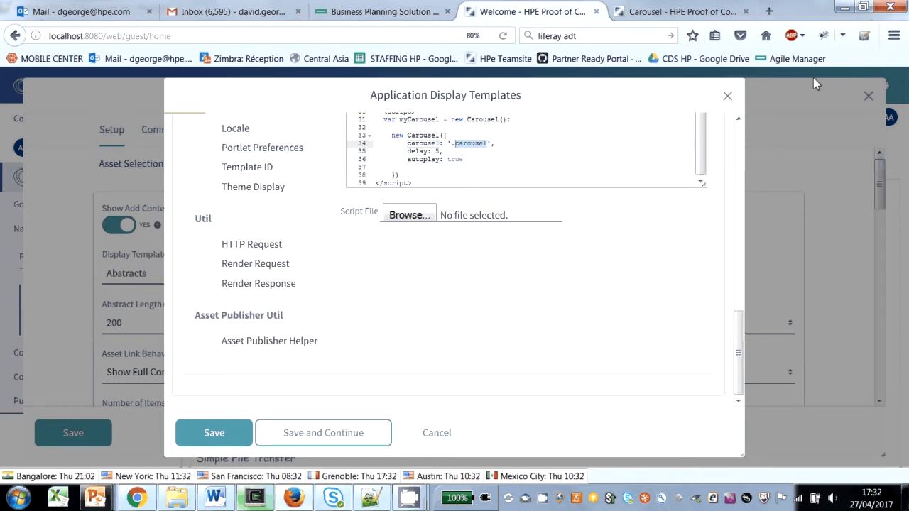
left_click(688, 22)
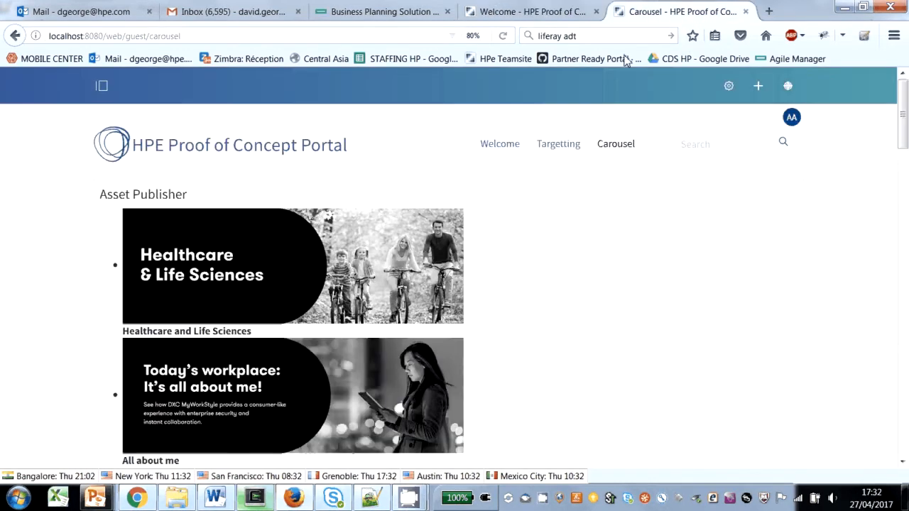
left_click(503, 37)
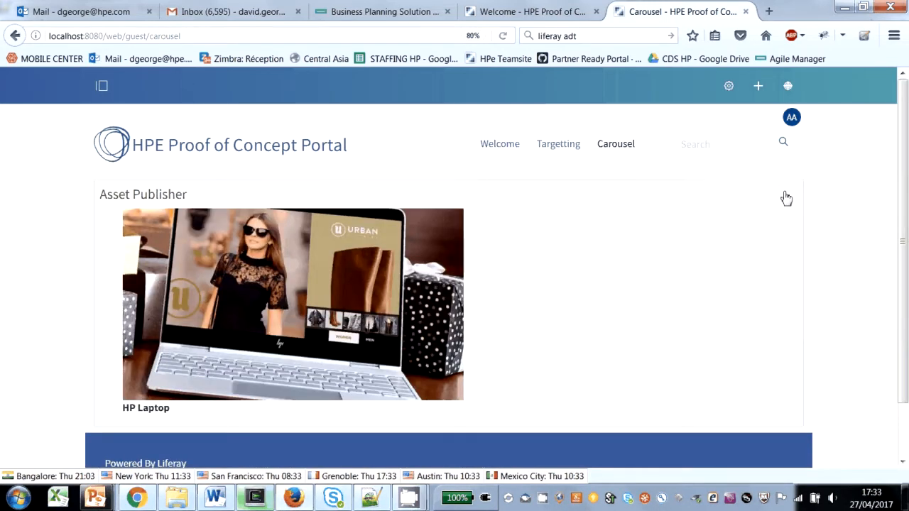
Step: Enable the User Segments Filter in the Carousel page's Asset Publisher configuration, save it and reload the page
left_click(793, 169)
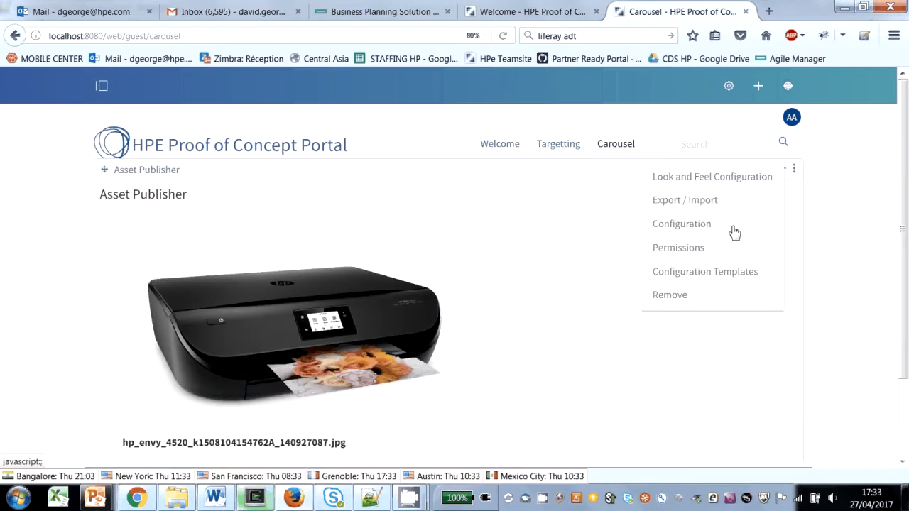
left_click(679, 225)
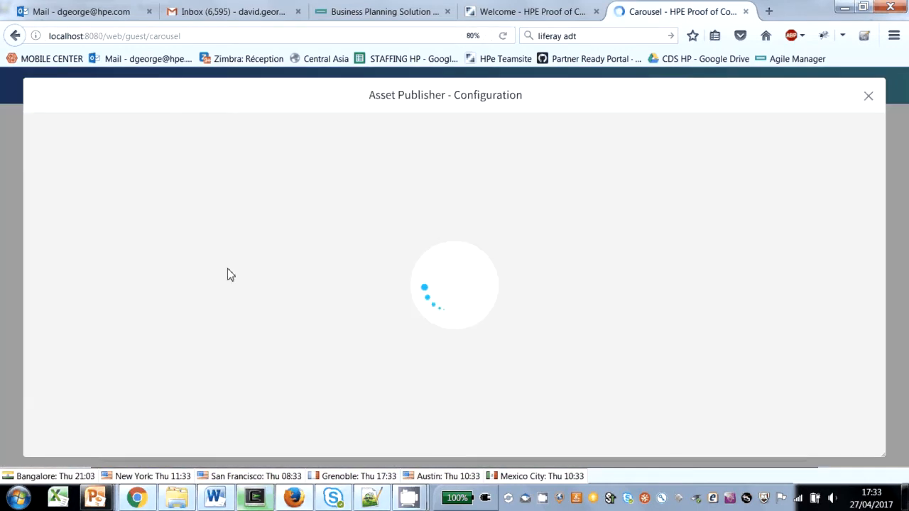
scroll(268, 274, "down", 10)
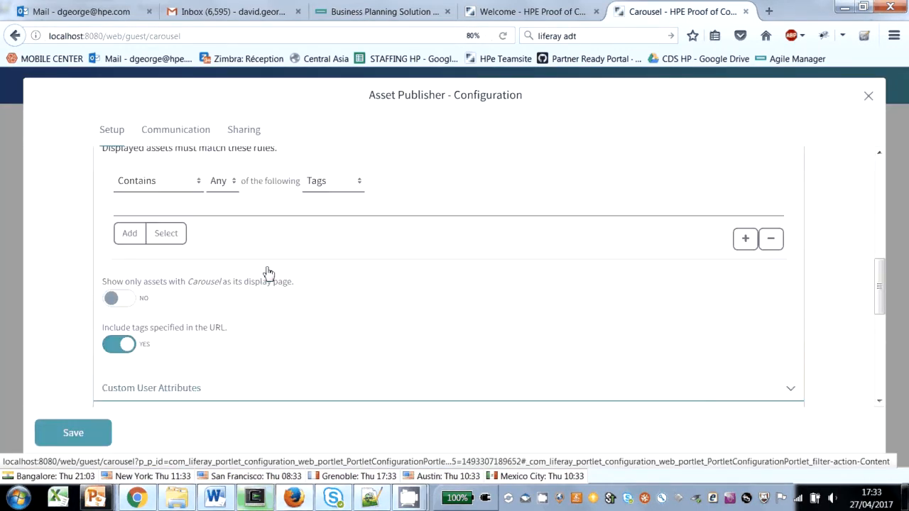
scroll(268, 274, "down", 3)
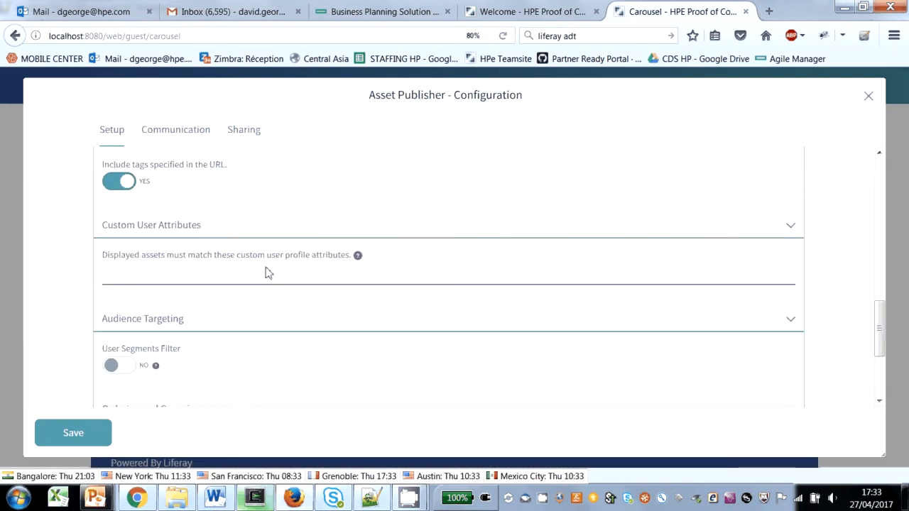
scroll(241, 362, "down", 1)
scroll(224, 356, "down", 1)
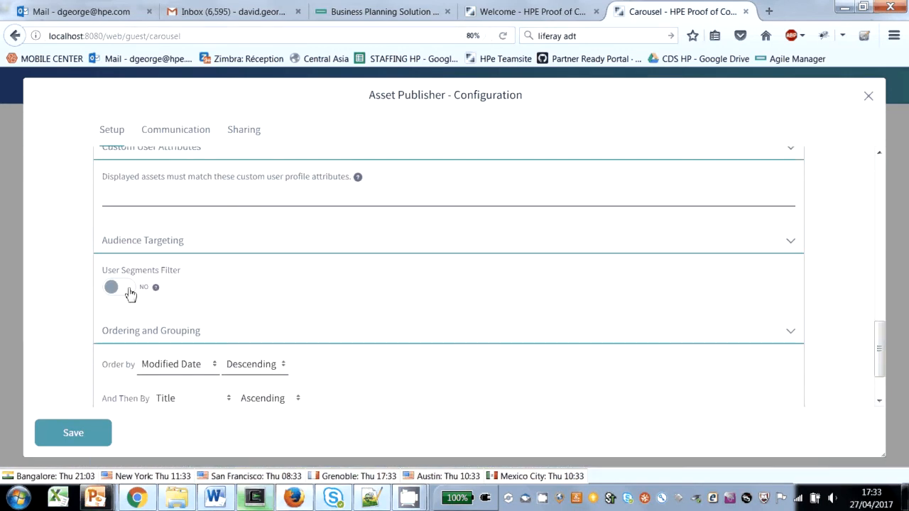
left_click(129, 291)
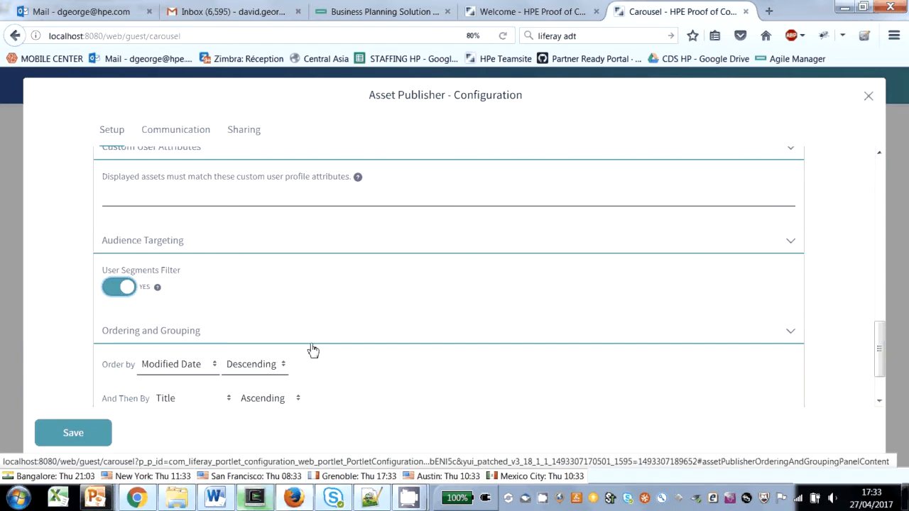
left_click(85, 435)
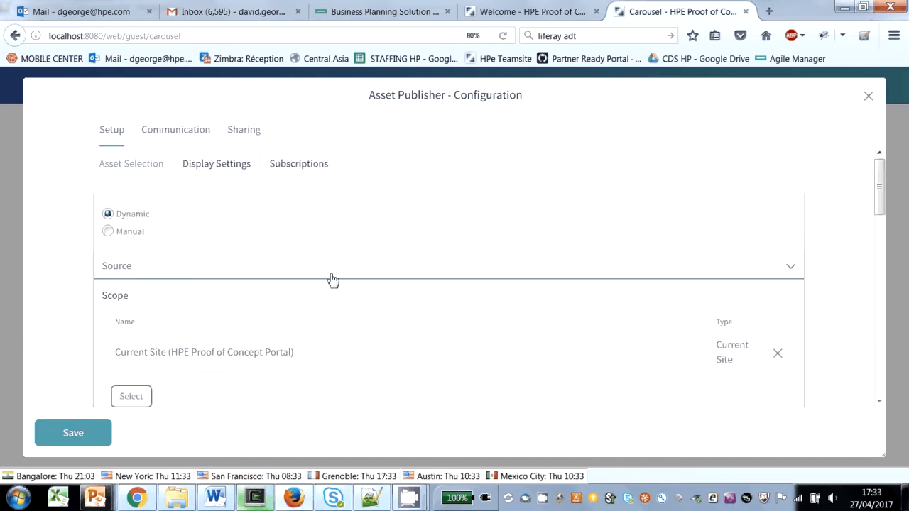
left_click(867, 97)
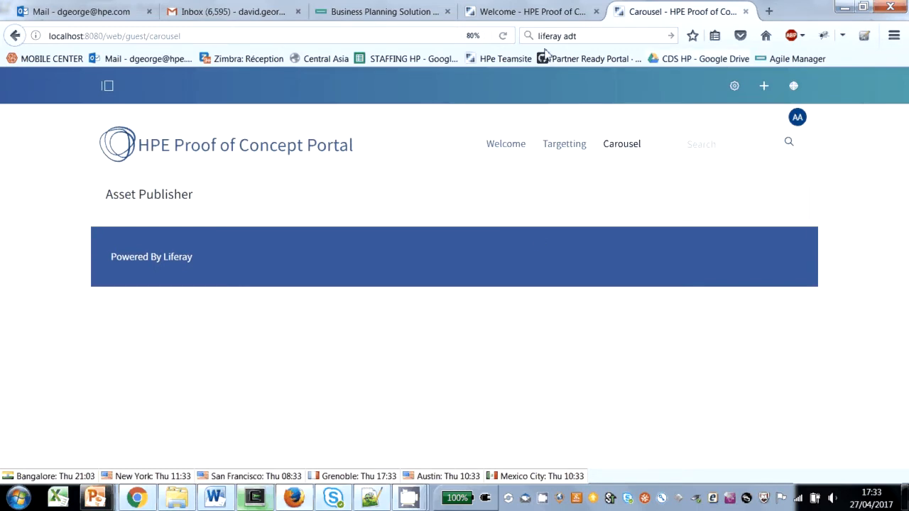
left_click(502, 35)
Step: Impersonate the user with the job title Marketing Guy from Users and Organizations and view the Carousel page as that user
left_click(107, 88)
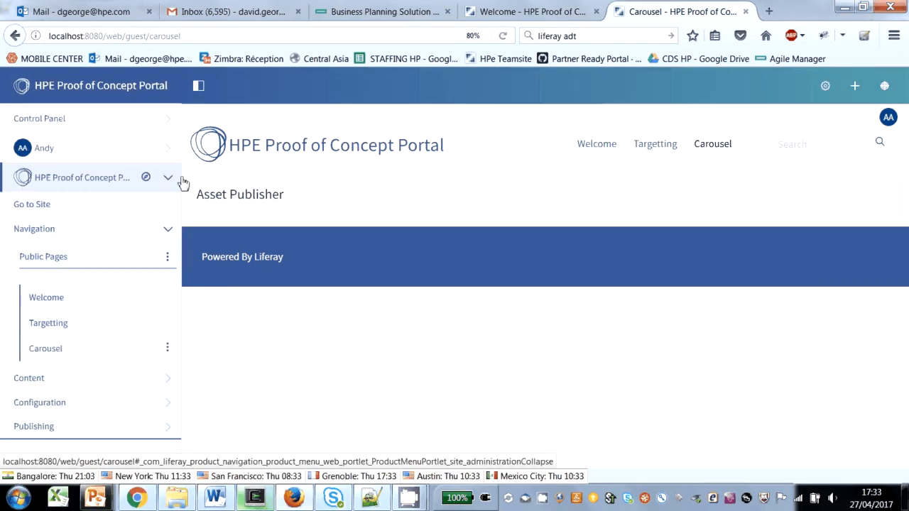
left_click(41, 118)
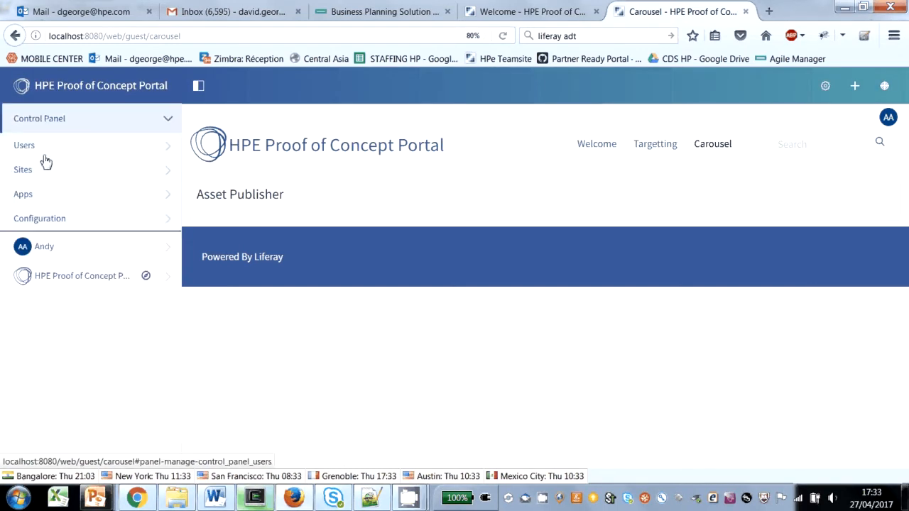
left_click(37, 149)
left_click(54, 177)
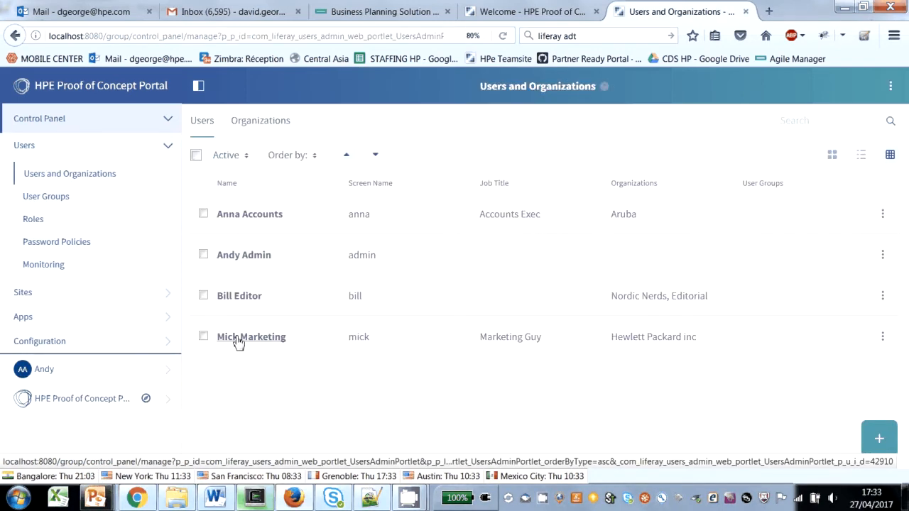
left_click(881, 338)
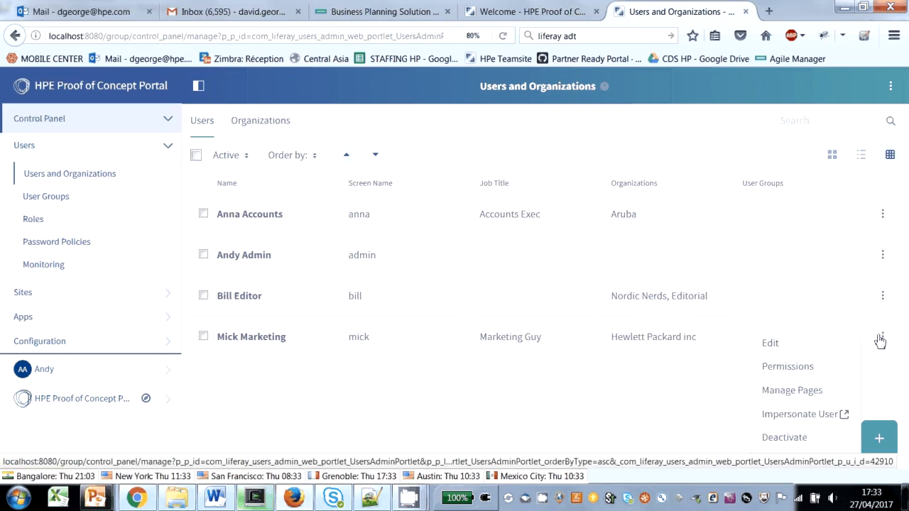
left_click(771, 417)
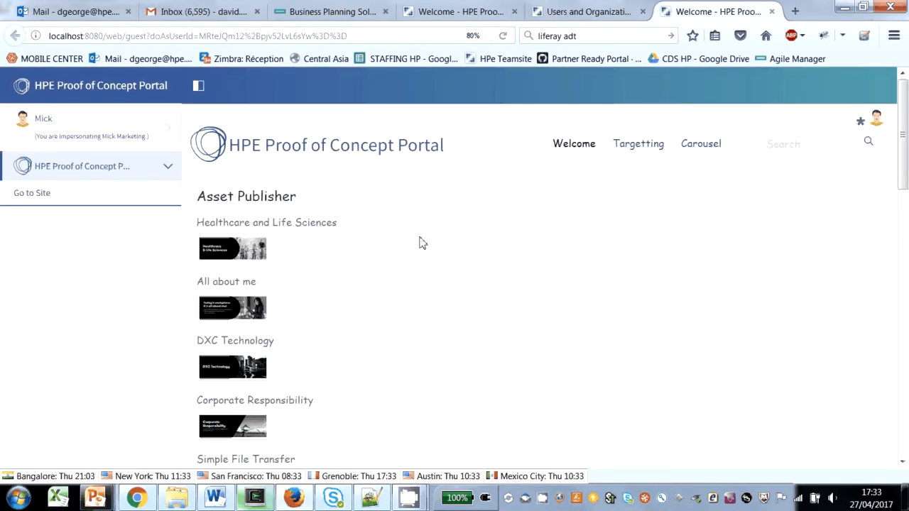
left_click(726, 152)
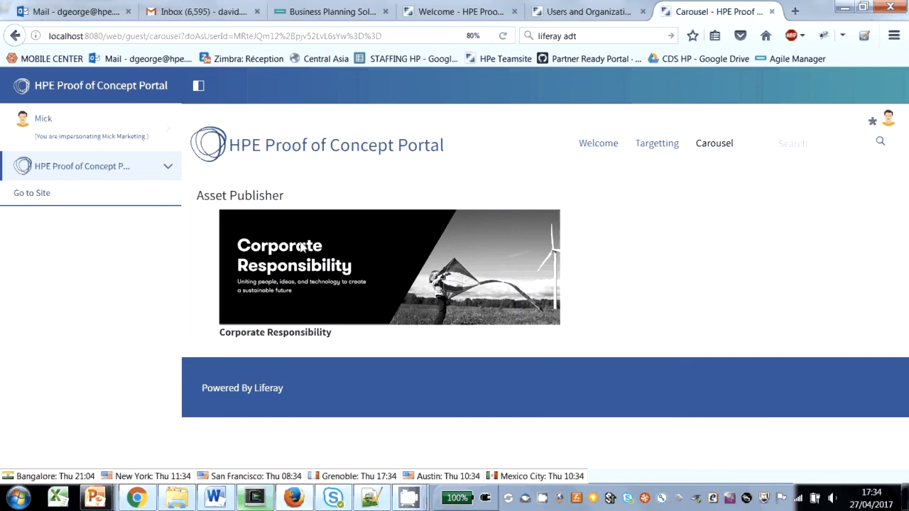
Step: Return from the impersonated user to the administrator account and open the Carousel folder in the site's Documents and Media
left_click(64, 140)
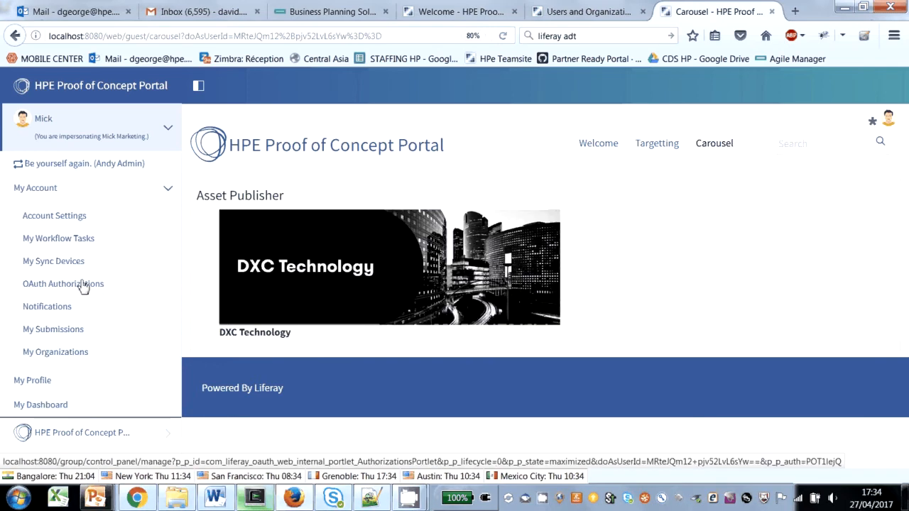
left_click(62, 165)
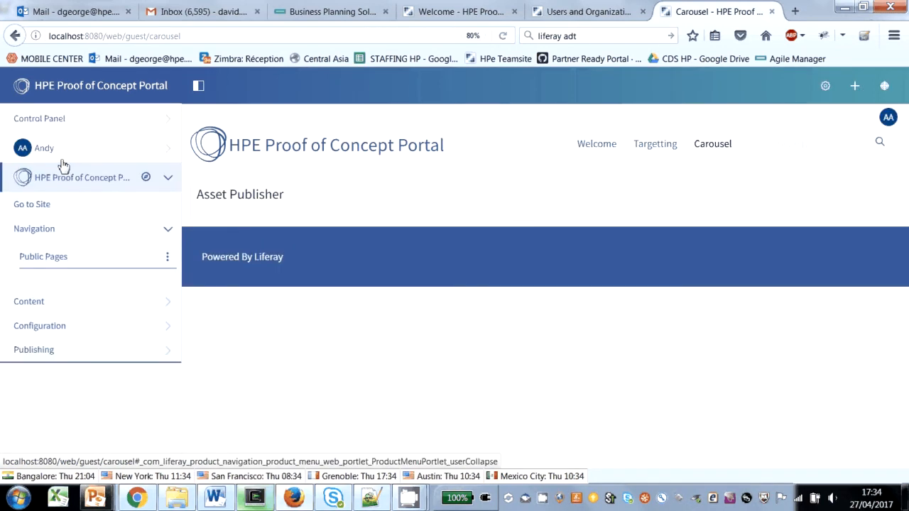
left_click(36, 378)
scroll(148, 373, "down", 3)
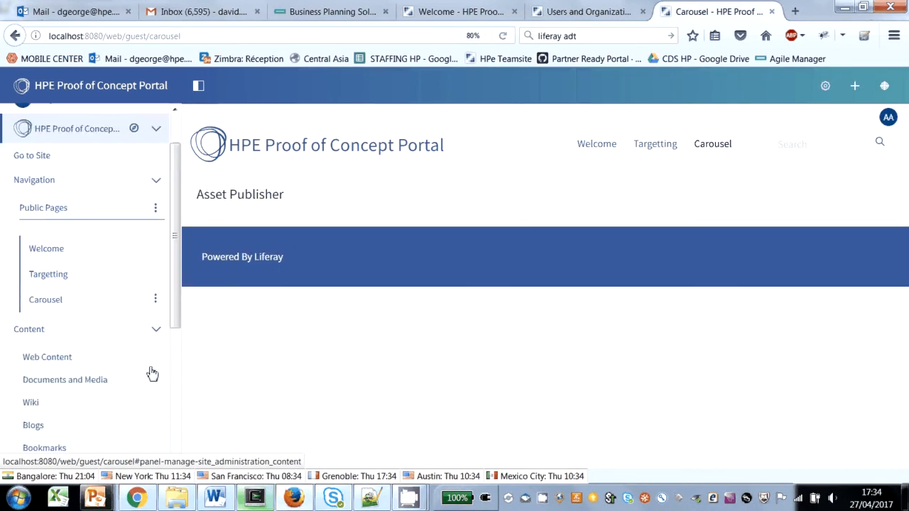
left_click(96, 307)
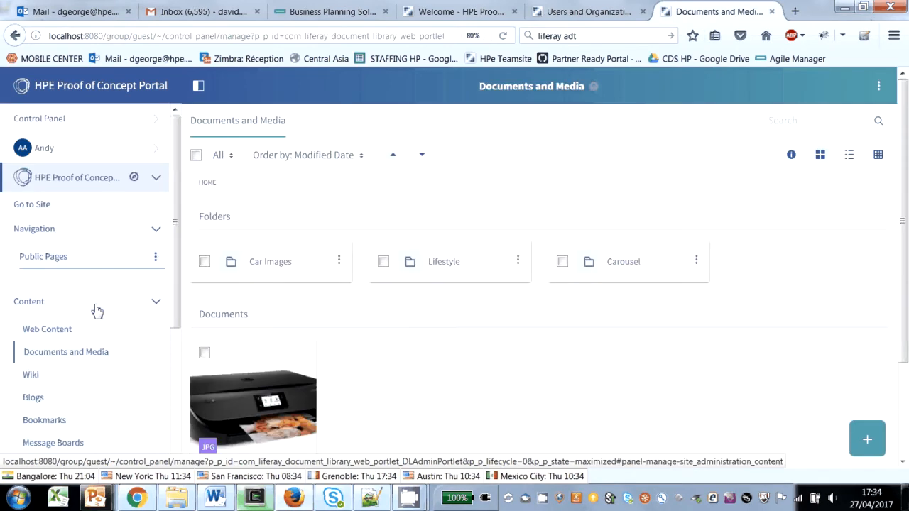
left_click(624, 262)
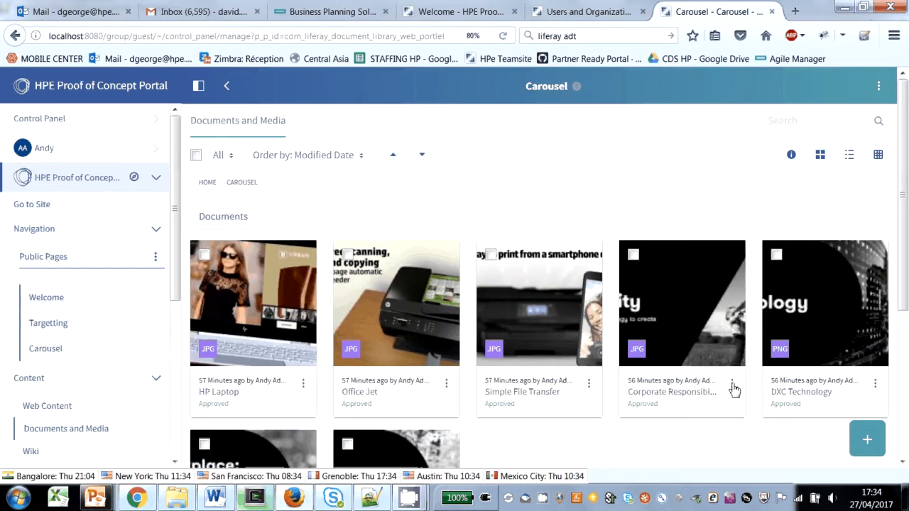
Step: Open the Corporate Responsibility image for editing and examine the user segment in its Categorization section
left_click(732, 385)
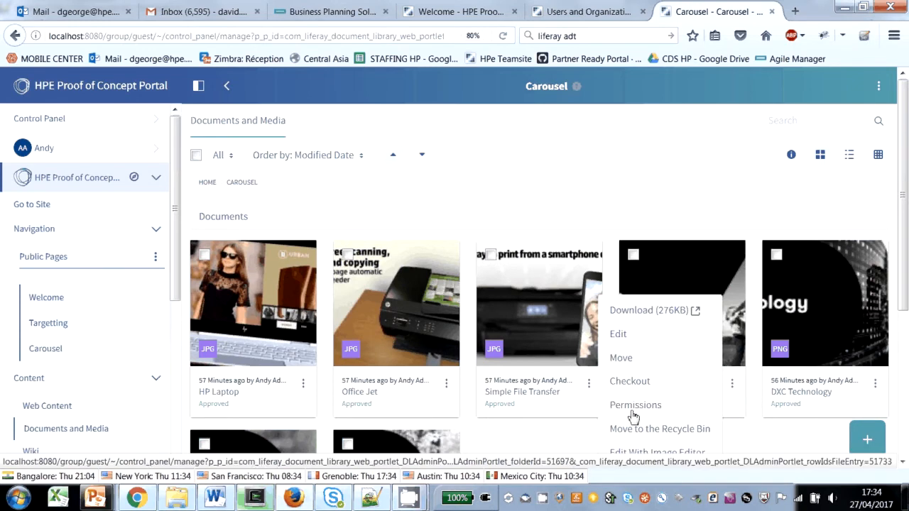
scroll(628, 419, "down", 2)
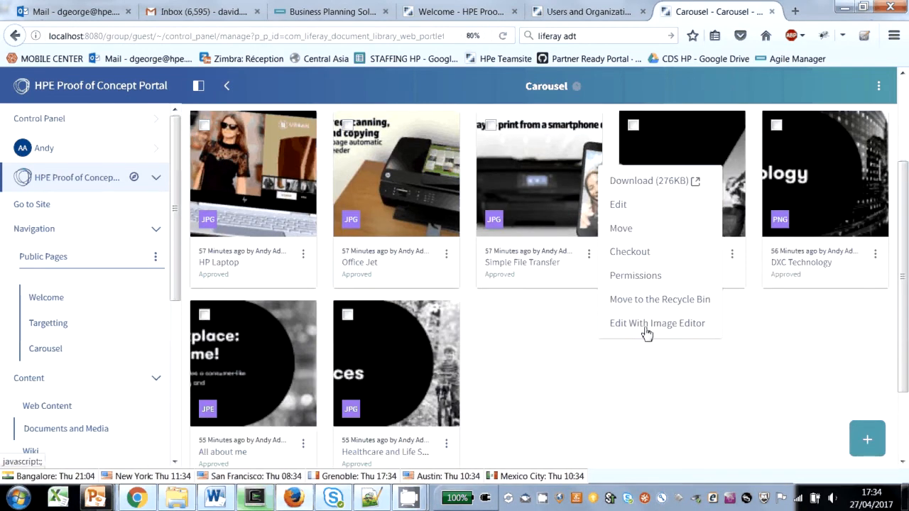
left_click(622, 206)
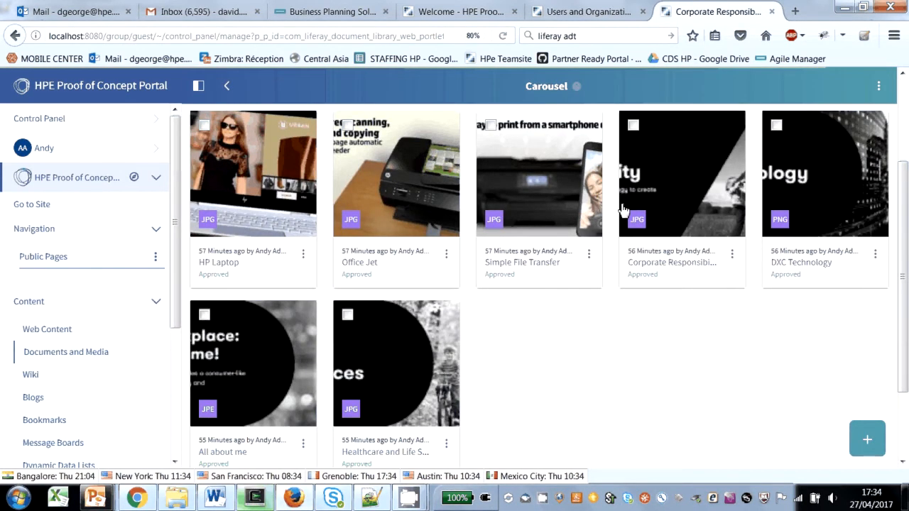
scroll(379, 254, "down", 4)
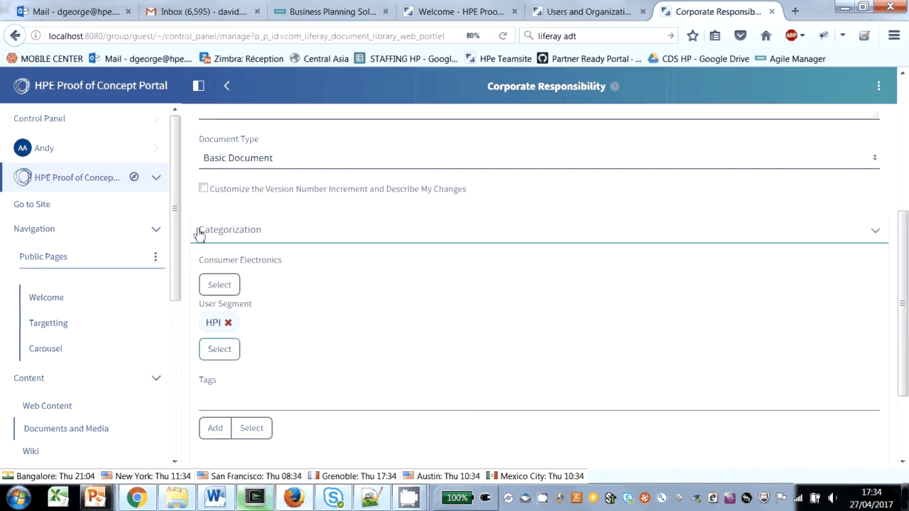
Step: Go to the site's Audience Targeting configuration and view the summary of the HPI user segment
left_click_drag(175, 243, 158, 397)
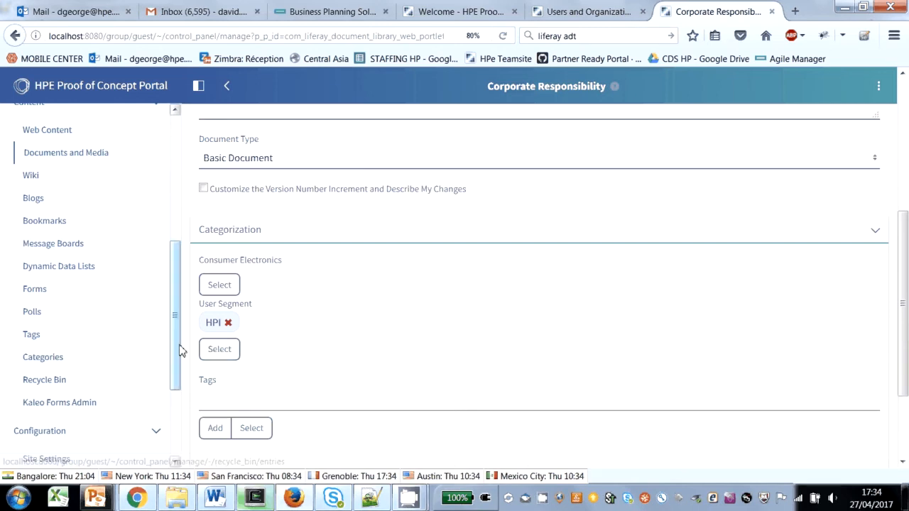
scroll(158, 435, "down", 1)
scroll(159, 436, "down", 4)
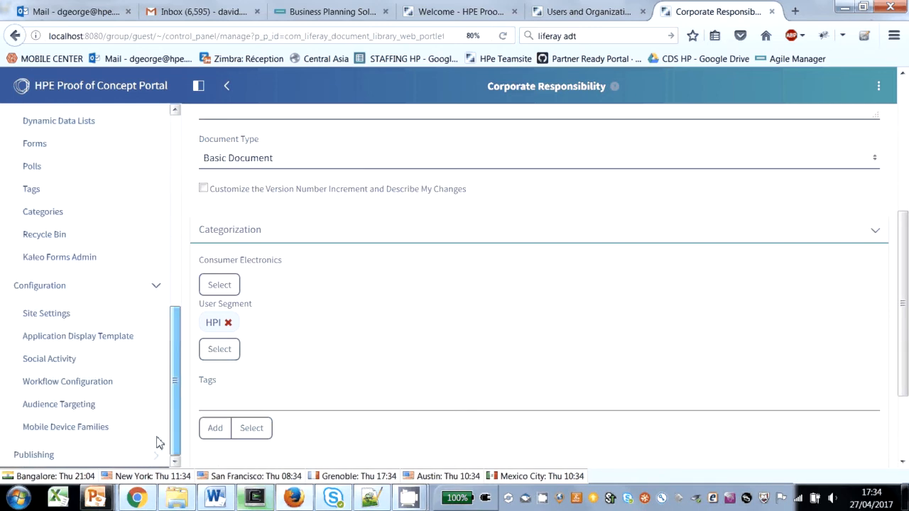
left_click(71, 406)
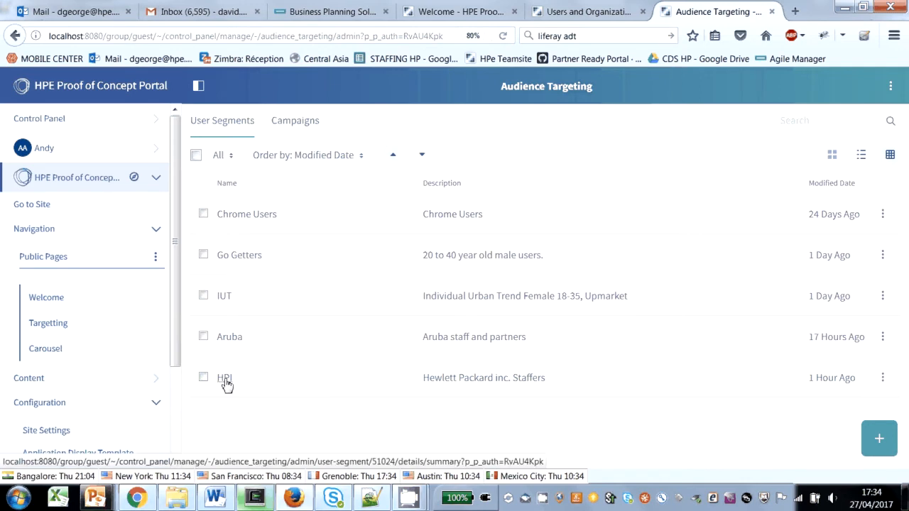
left_click(224, 379)
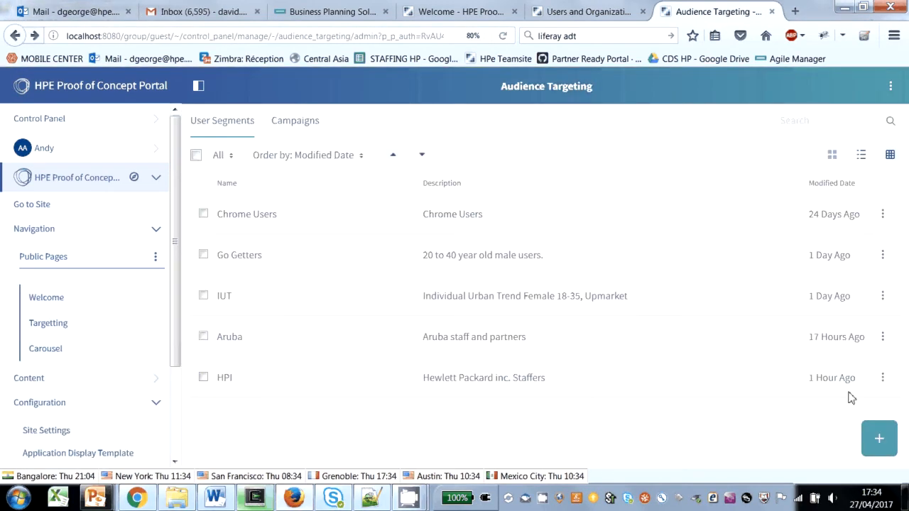
Step: Open the HPI user segment for editing and look through its Rules section
left_click(881, 378)
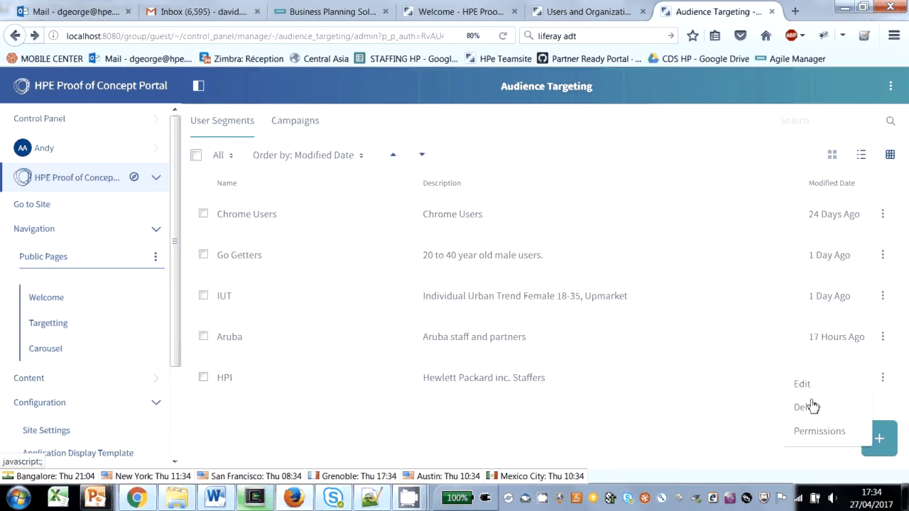
left_click(804, 390)
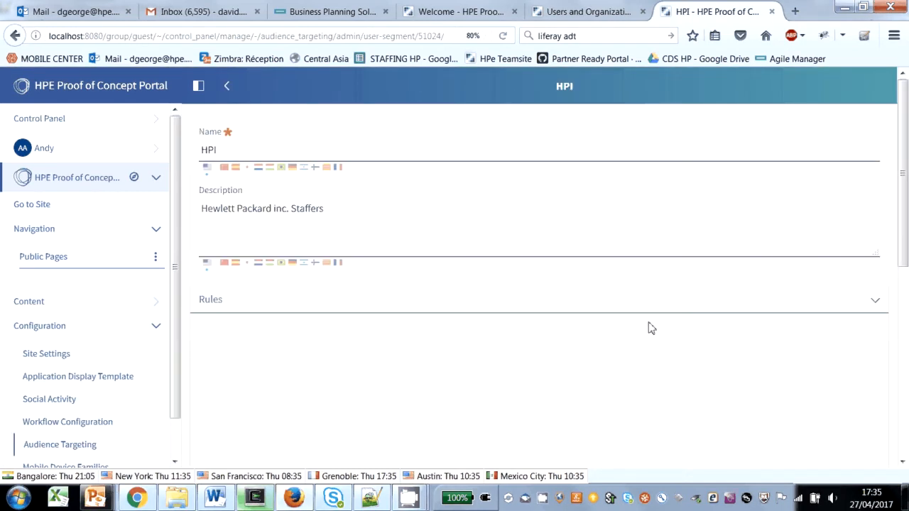
scroll(390, 255, "down", 5)
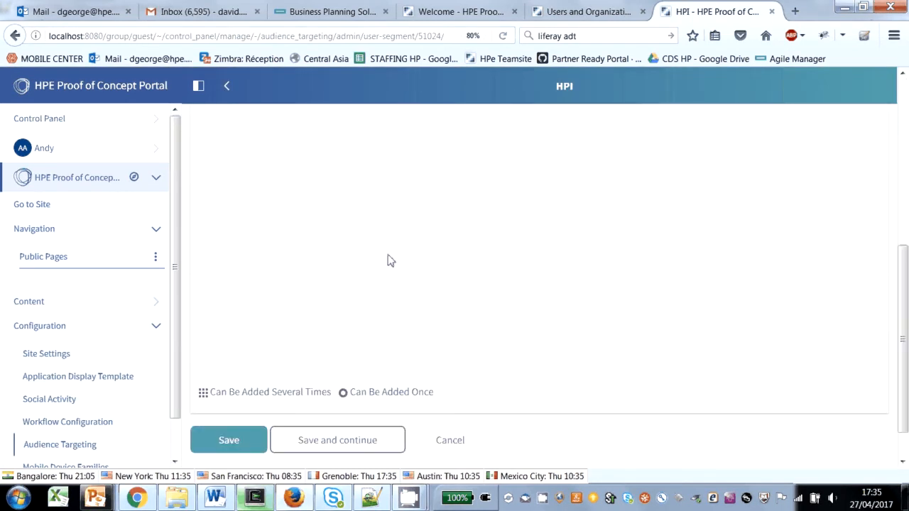
scroll(389, 259, "up", 5)
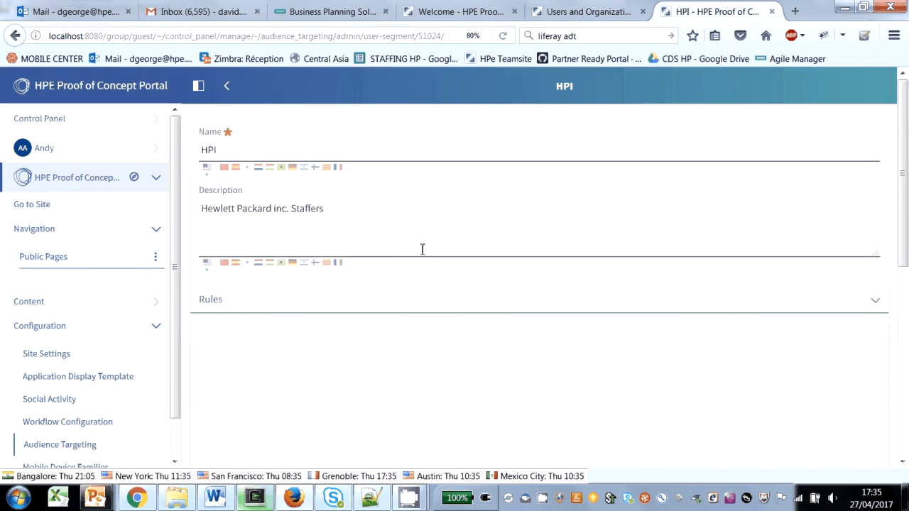
scroll(417, 247, "down", 5)
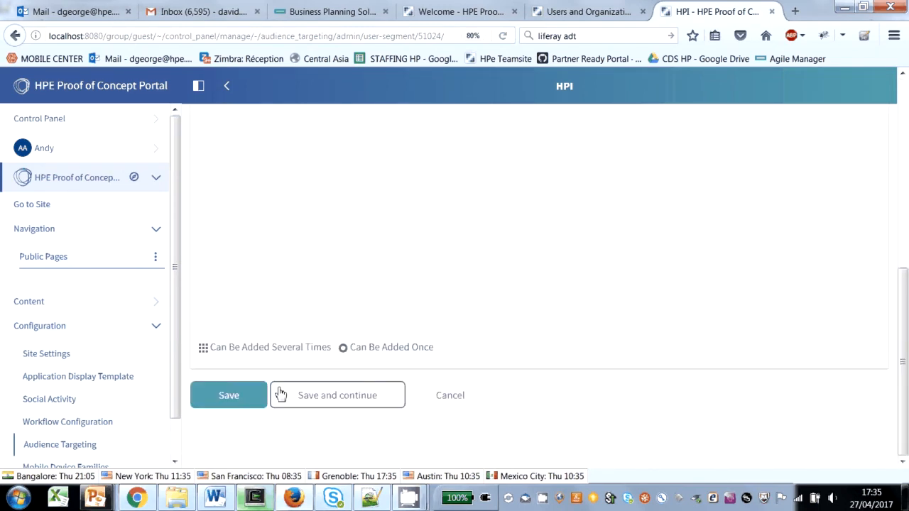
Step: Reload the HPI user segment's edit page and examine the organization rule in its Rules section
scroll(262, 362, "up", 5)
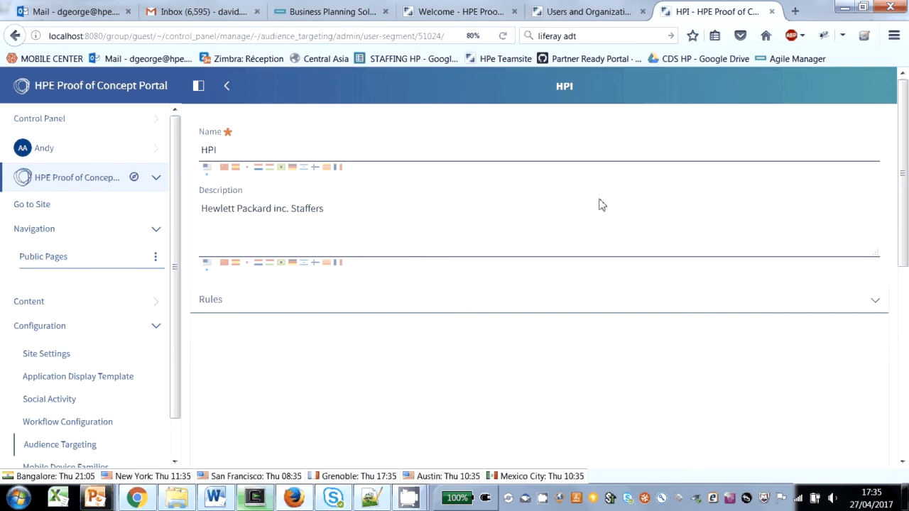
left_click(875, 304)
left_click(878, 305)
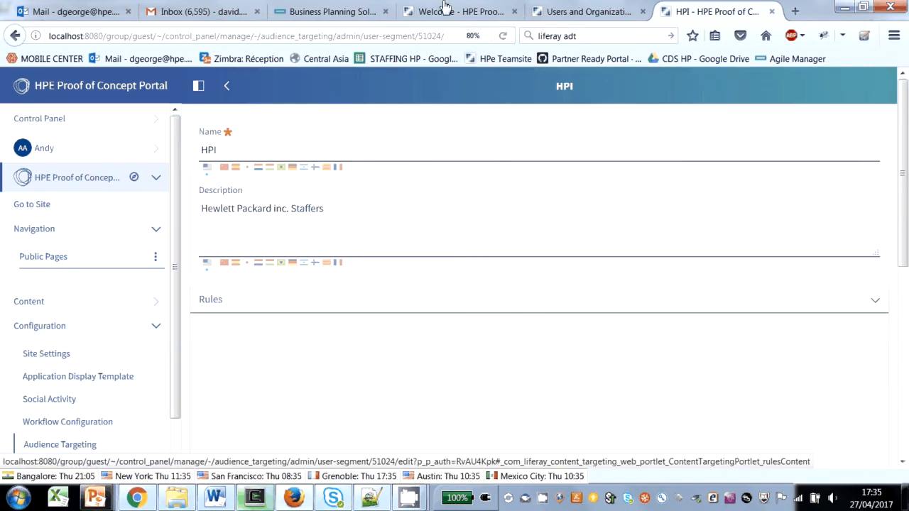
left_click(504, 36)
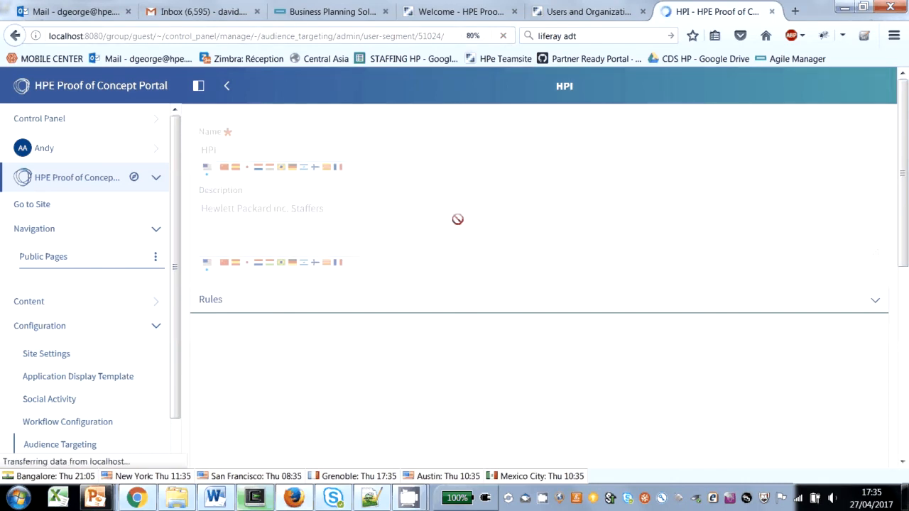
scroll(440, 270, "up", 3)
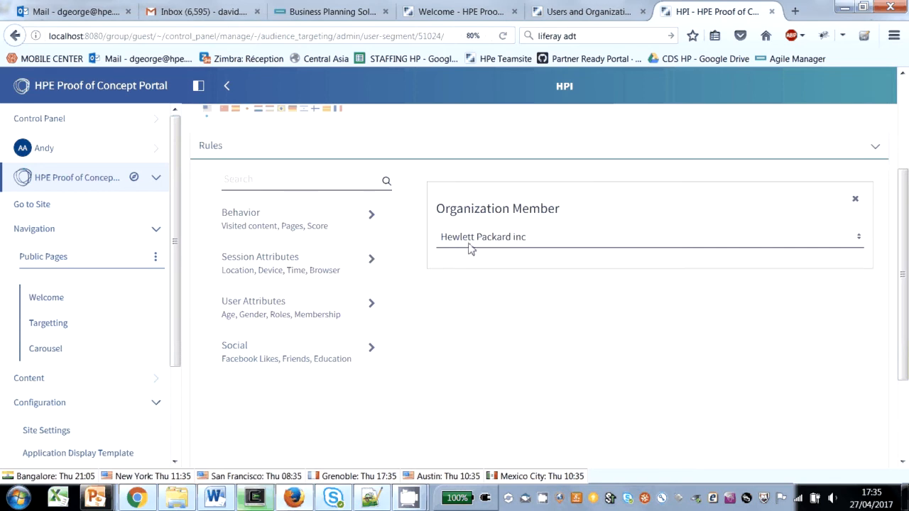
scroll(477, 300, "up", 3)
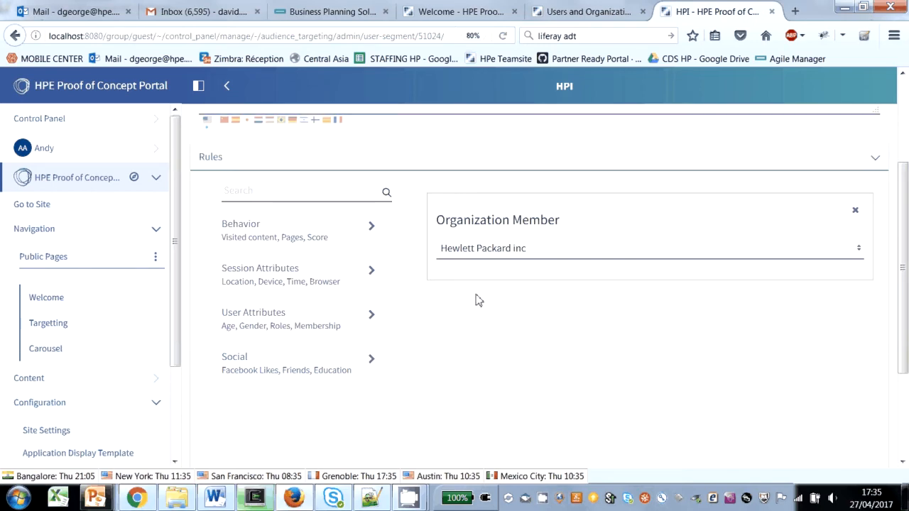
Step: Leave the segment without saving, impersonate the Accounts Exec user from Users and Organizations, and view the Carousel page
left_click(67, 120)
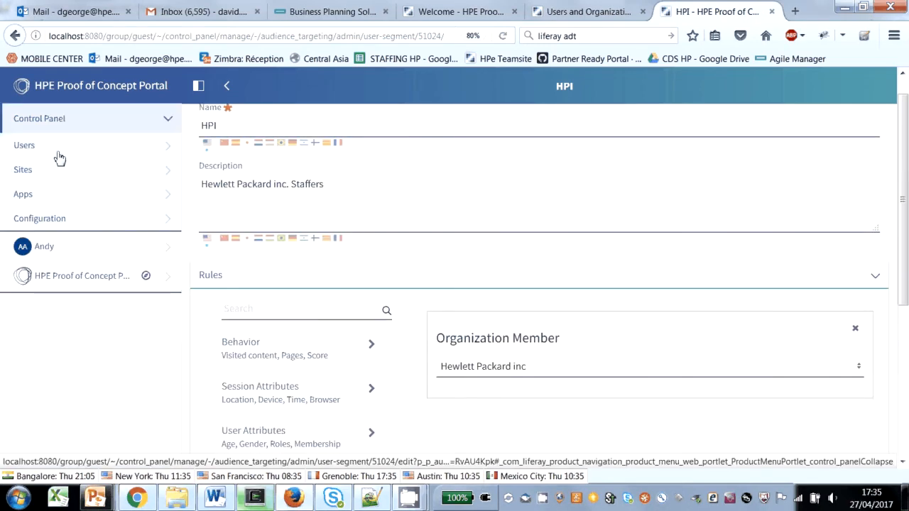
left_click(41, 147)
left_click(41, 175)
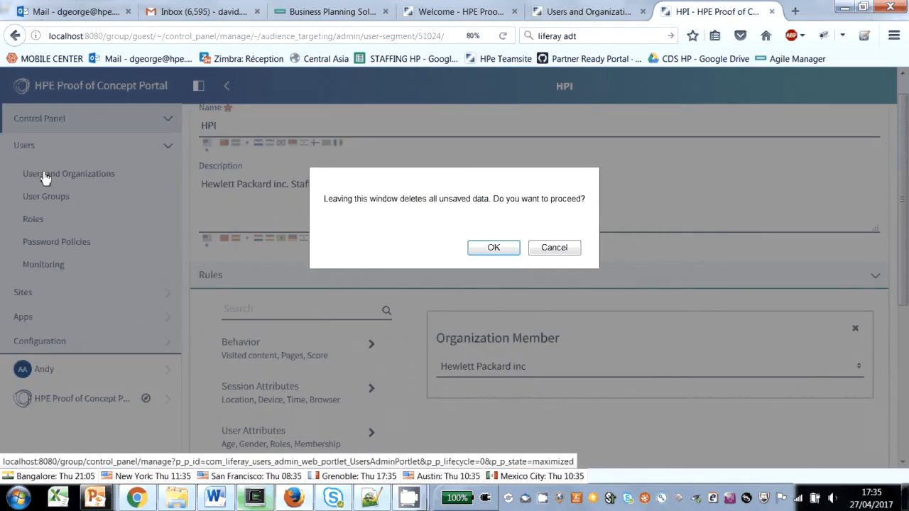
left_click(500, 249)
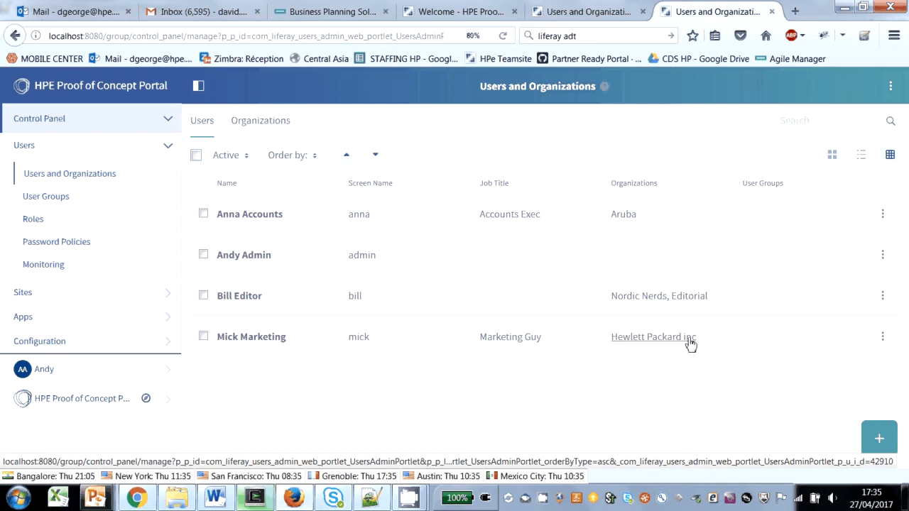
left_click(882, 218)
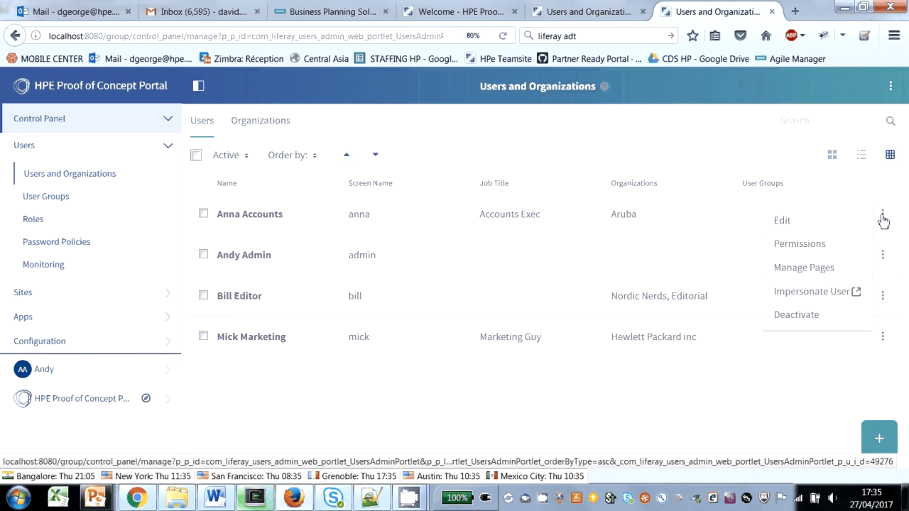
left_click(794, 291)
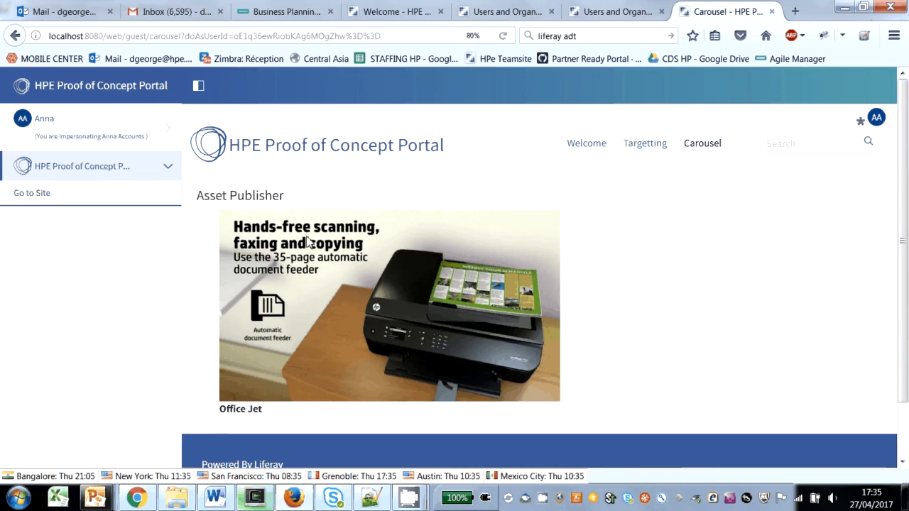
Step: Return to the administrator account and open the Carousel folder in the site's Documents and Media
left_click(170, 134)
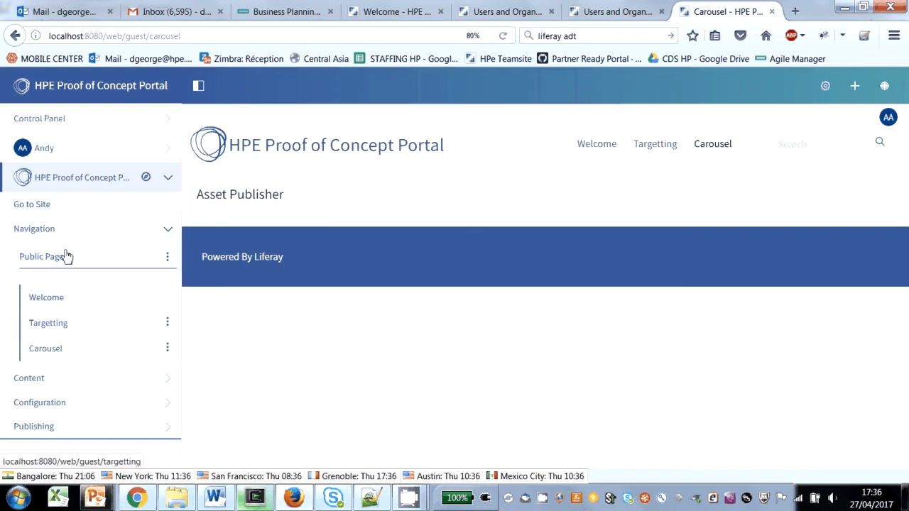
left_click(45, 384)
scroll(17, 379, "down", 3)
left_click(89, 311)
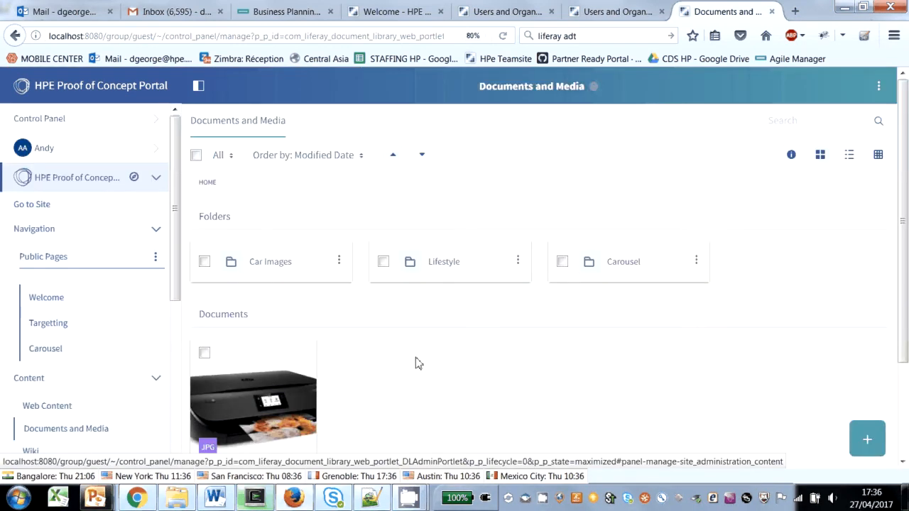
left_click(624, 265)
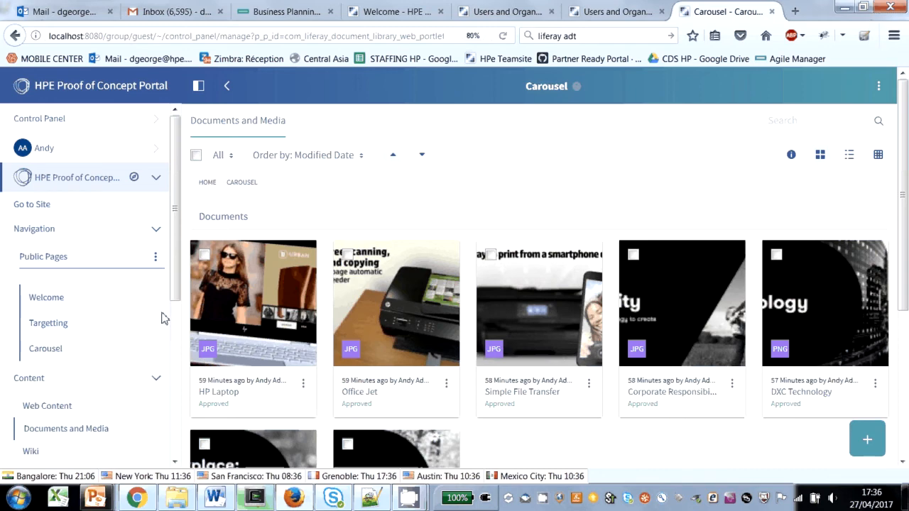
Step: Open the HP Laptop image for editing and examine the user segment in its Categorization section
left_click(303, 384)
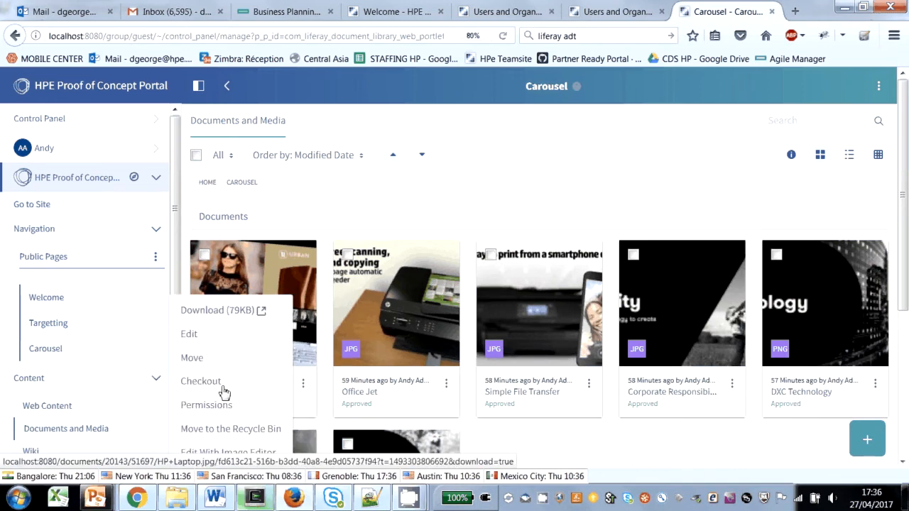
left_click(189, 335)
scroll(411, 301, "down", 5)
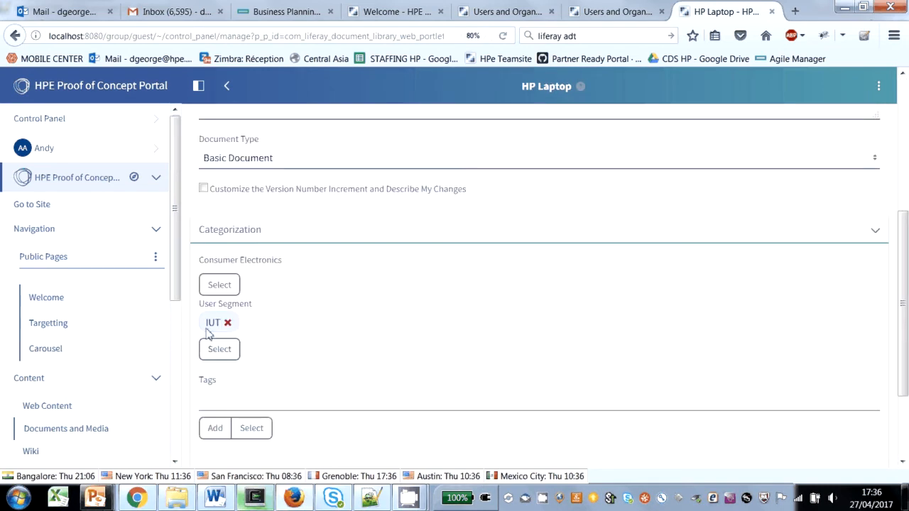
Step: Go to the site's Audience Targeting configuration and open the IUT user segment for editing
left_click_drag(172, 250, 176, 419)
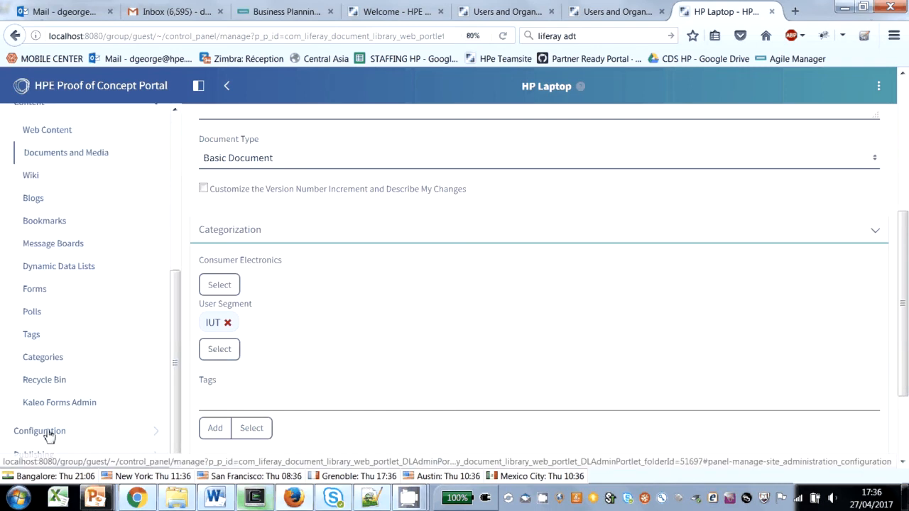
left_click(21, 431)
scroll(88, 357, "down", 3)
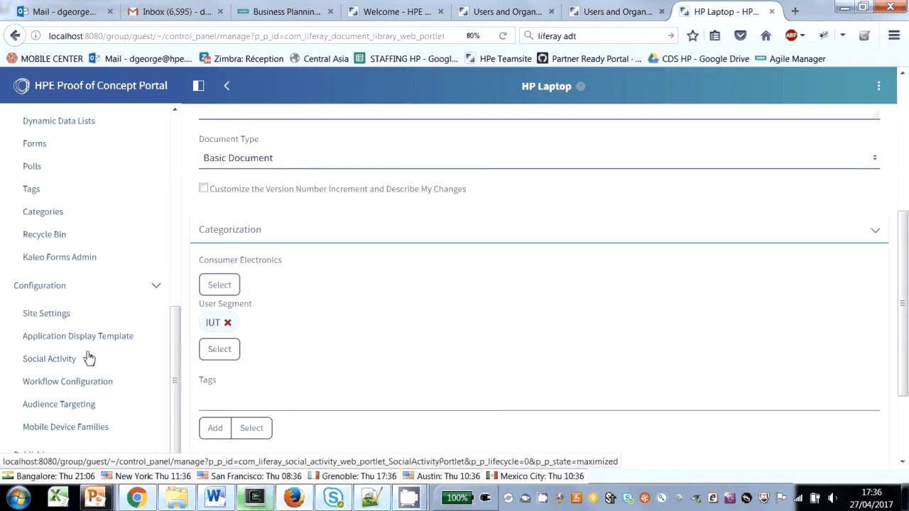
left_click(80, 406)
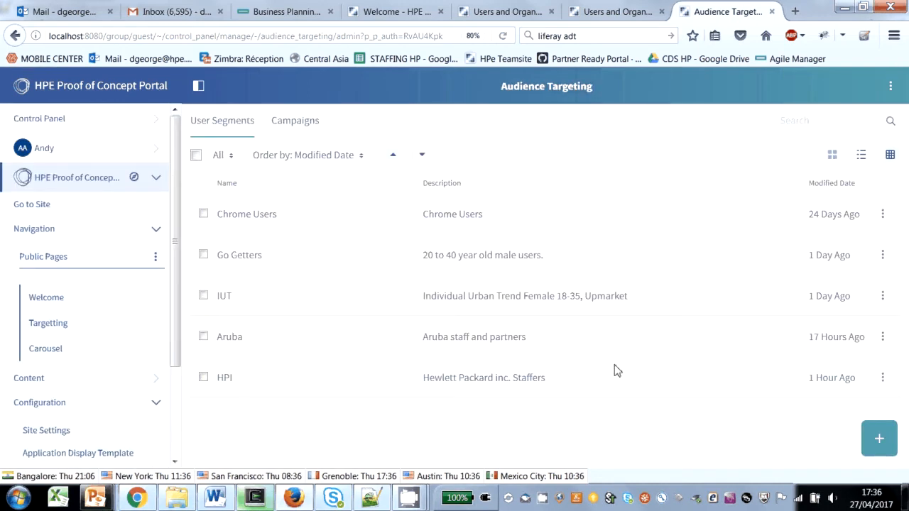
left_click(883, 298)
left_click(809, 305)
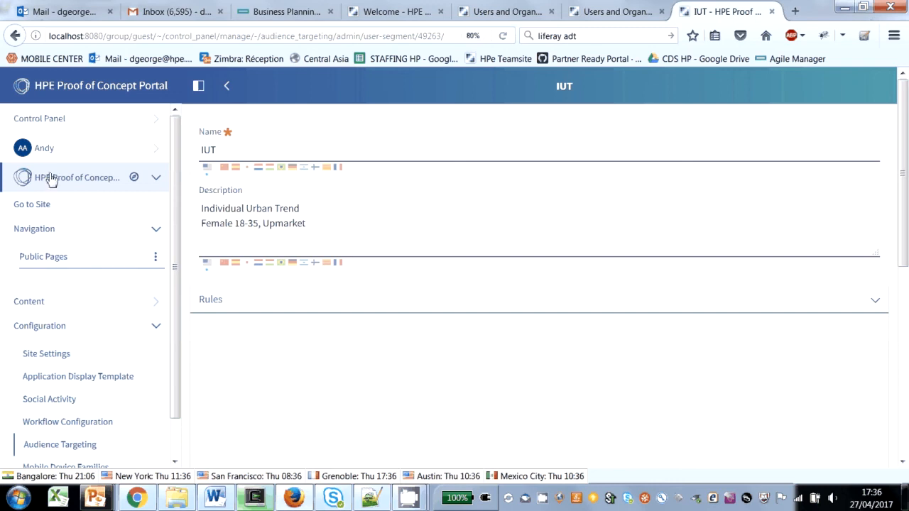
Step: Open the Accounts Exec user's account for editing from Users and Organizations and examine the birthday and gender fields
left_click(54, 119)
left_click(31, 147)
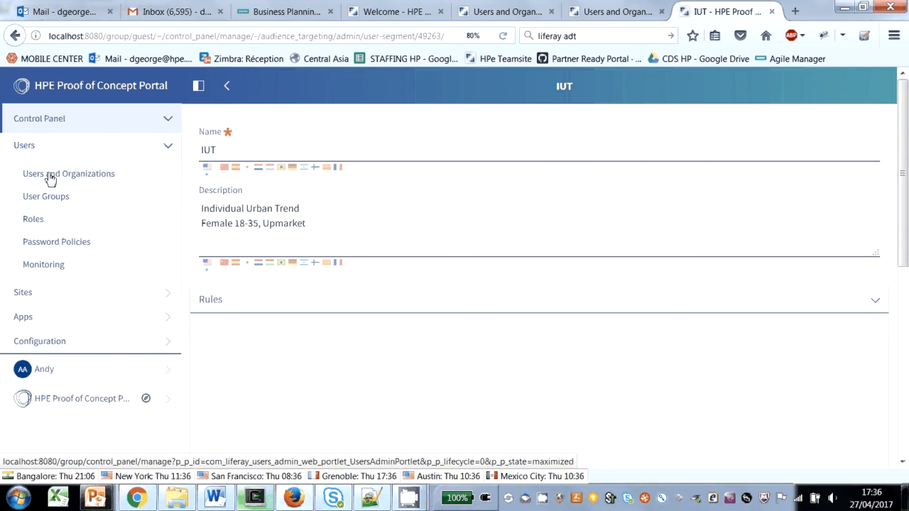
left_click(50, 175)
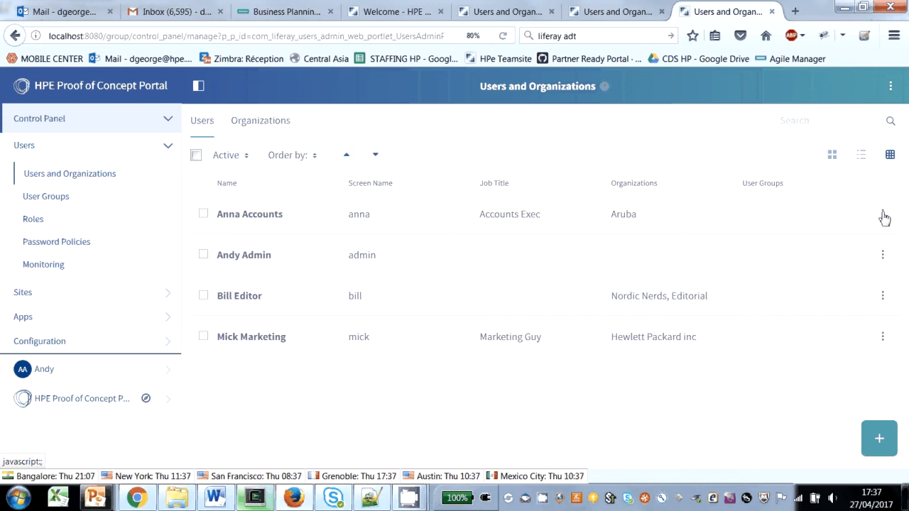
left_click(503, 35)
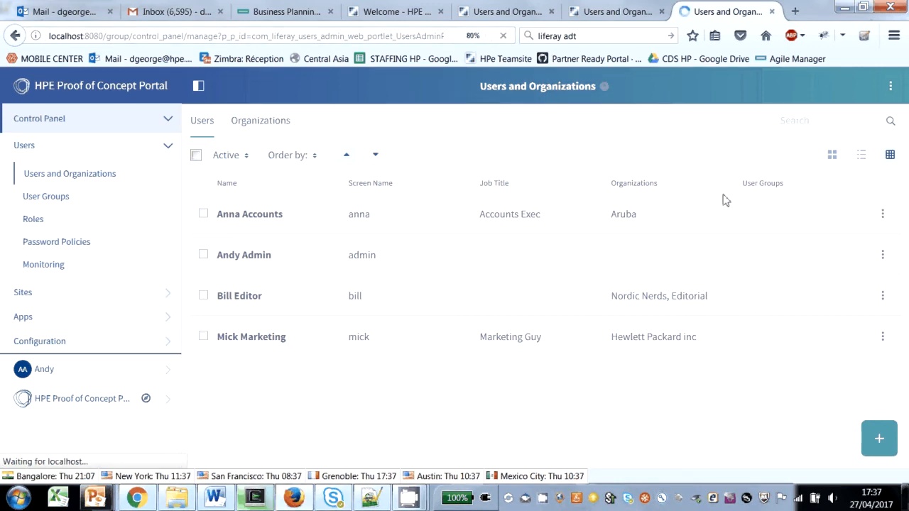
left_click(882, 217)
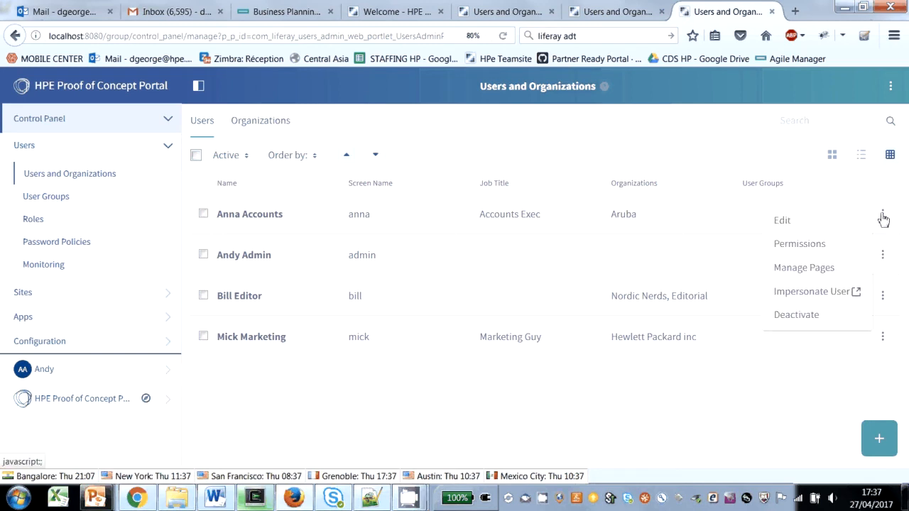
left_click(801, 226)
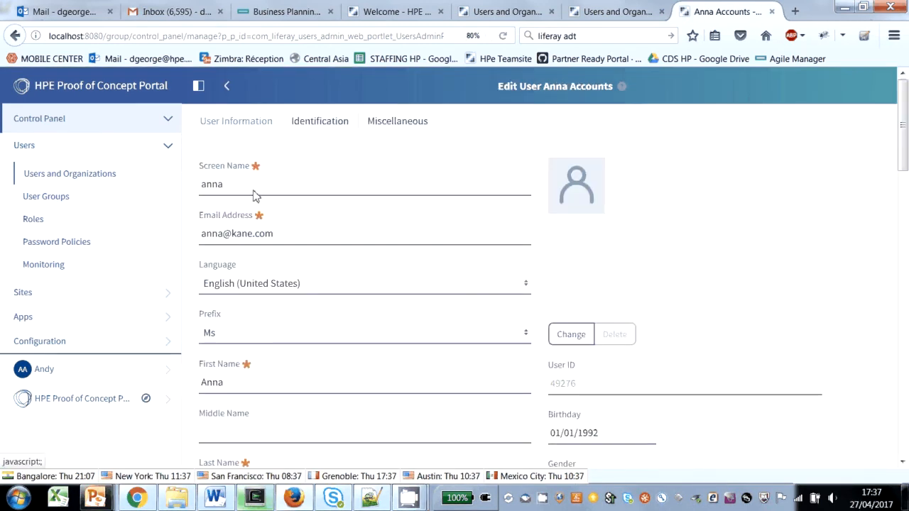
scroll(568, 355, "down", 3)
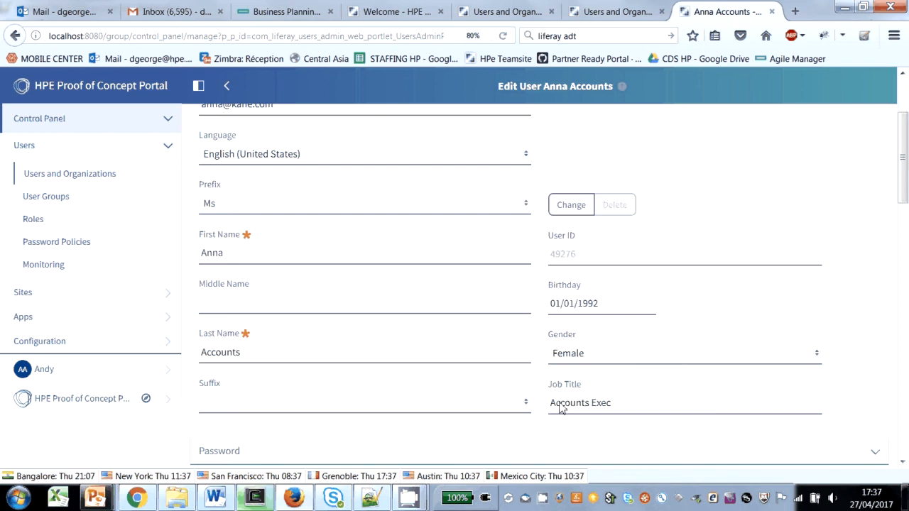
scroll(293, 313, "up", 3)
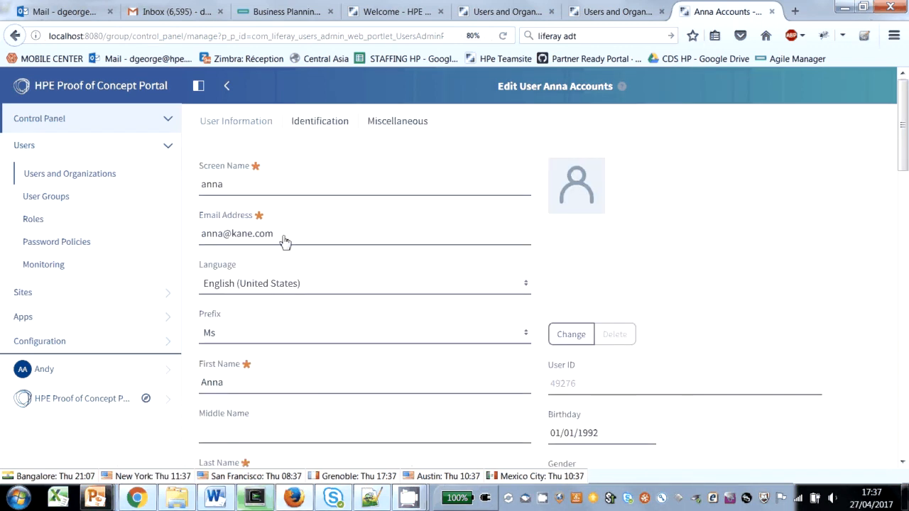
Step: Return to Users and Organizations, impersonate the Accounts Exec user, and watch the images shown on the Carousel page
left_click(169, 119)
left_click(170, 122)
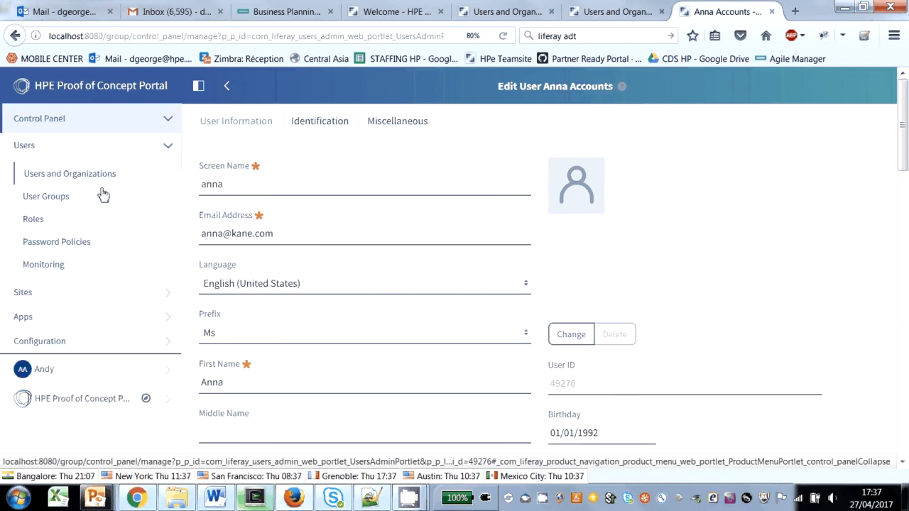
left_click(40, 296)
left_click(41, 297)
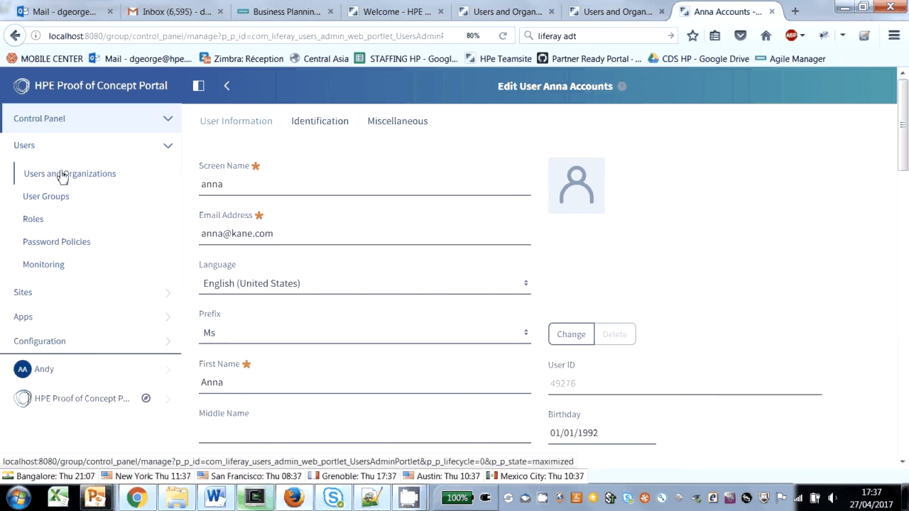
left_click(64, 175)
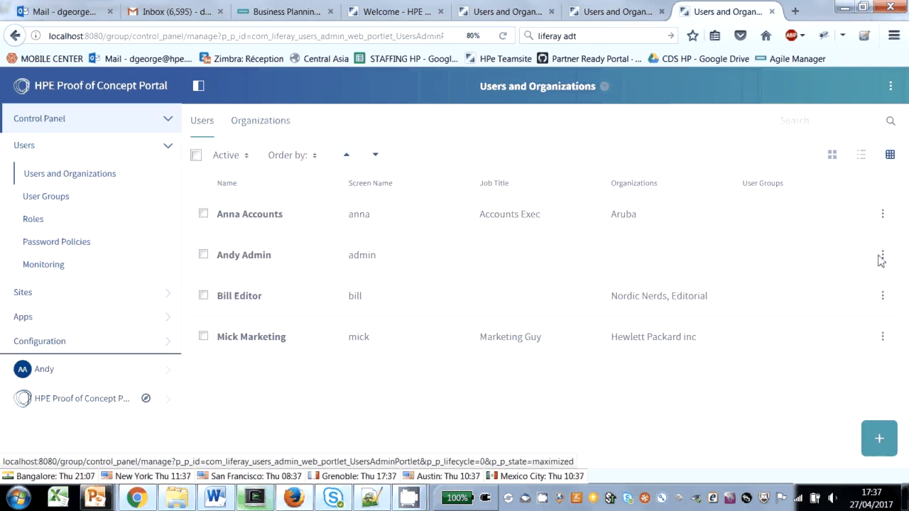
left_click(879, 221)
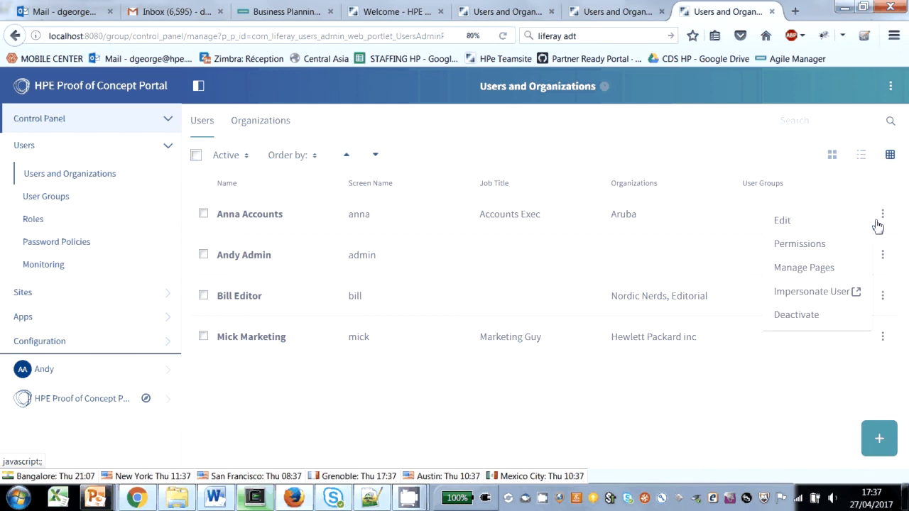
left_click(809, 292)
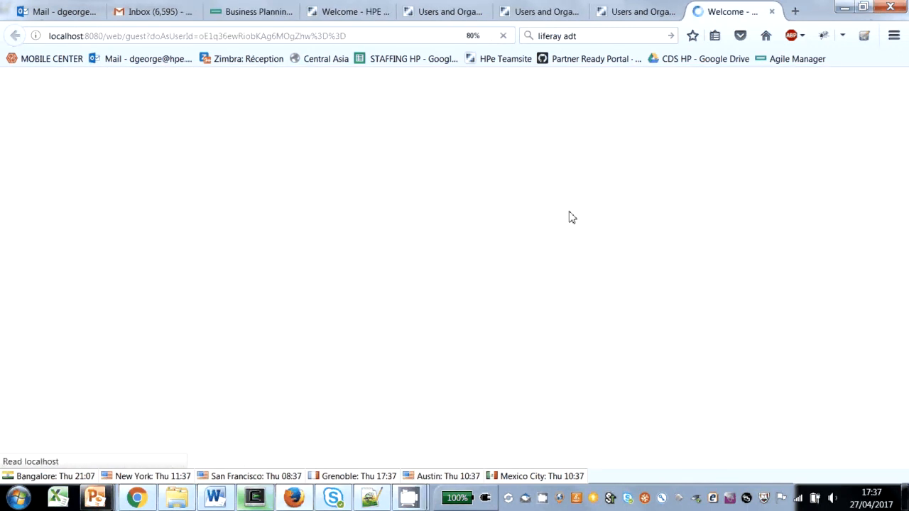
left_click(713, 144)
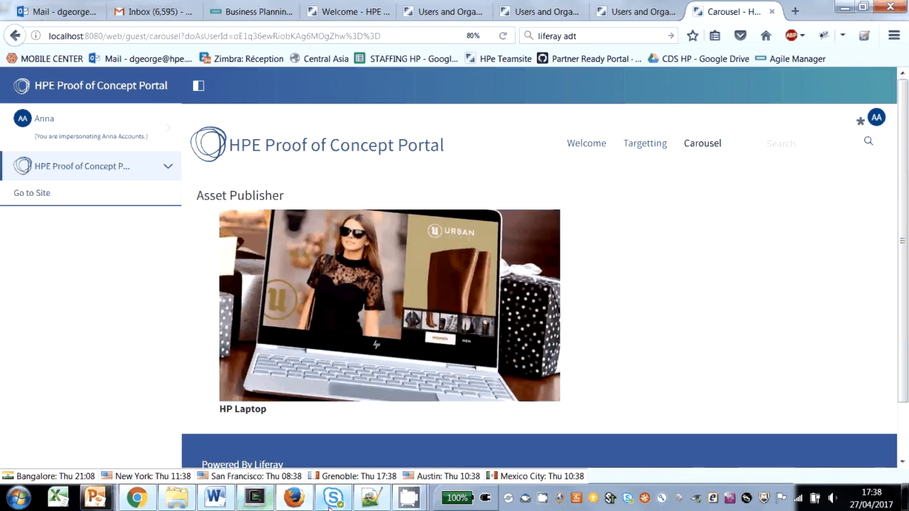
mouse_move(405, 499)
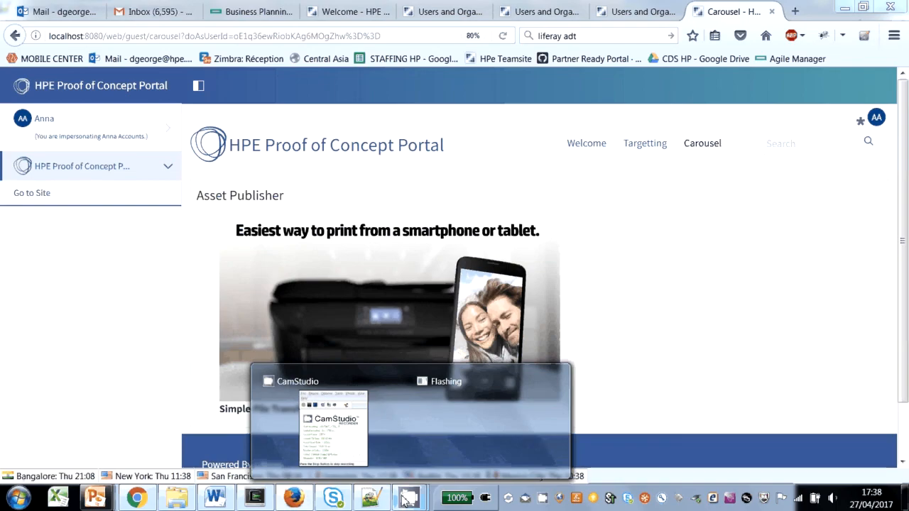